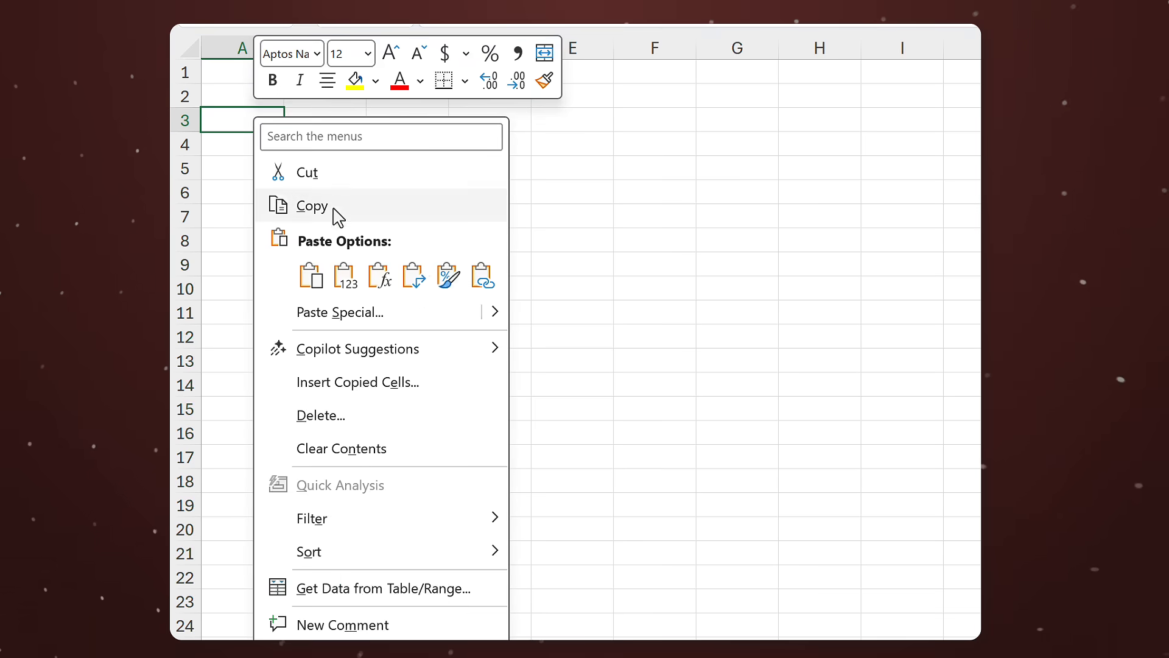
# Step: Paste the copied pivot data as values, widen and autofit the columns, and clear a stray cell
pyautogui.click(343, 275)
pyautogui.moveTo(243, 48); pyautogui.dragTo(556, 71)
pyautogui.doubleClick(283, 48)
pyautogui.click(329, 109)
pyautogui.press('Delete')
# Step: Rename the column headers to Actual, Budget and Variance
pyautogui.click(456, 120)
pyautogui.write('Actual')
pyautogui.click(530, 120)
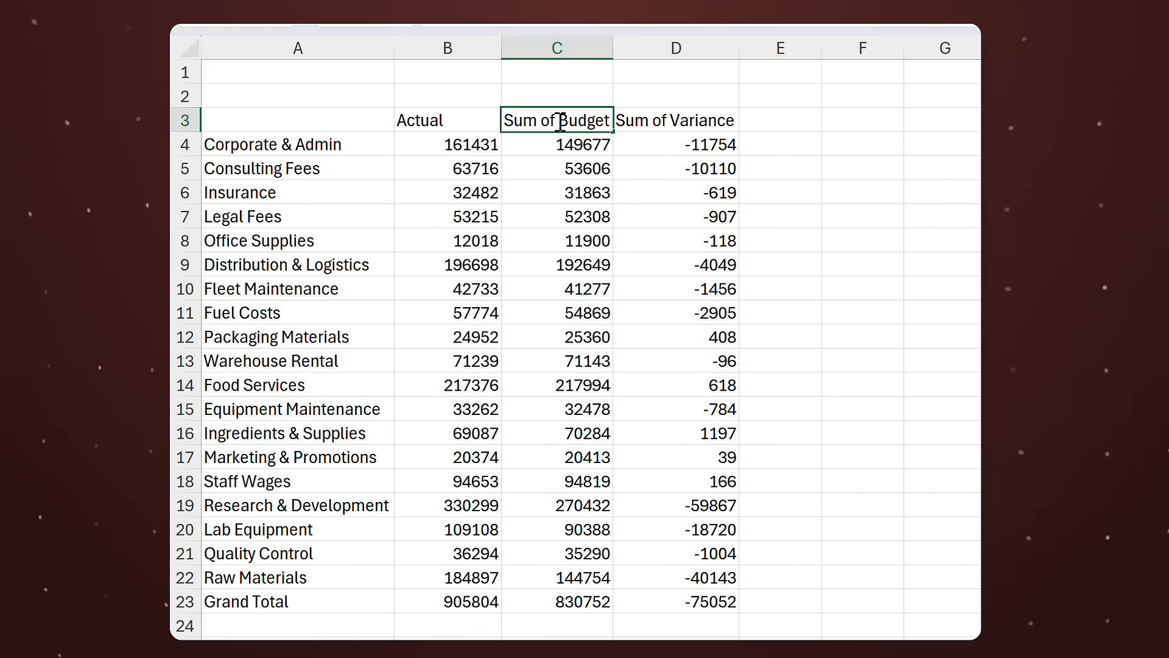
pyautogui.write('Budget')
pyautogui.click(674, 120)
pyautogui.write('Variance')
# Step: Select the department total rows and the Grand Total row and make them bold
pyautogui.click(557, 192)
pyautogui.click(298, 145)
pyautogui.keyDown('ctrl'); pyautogui.click(285, 242); pyautogui.keyUp('ctrl')
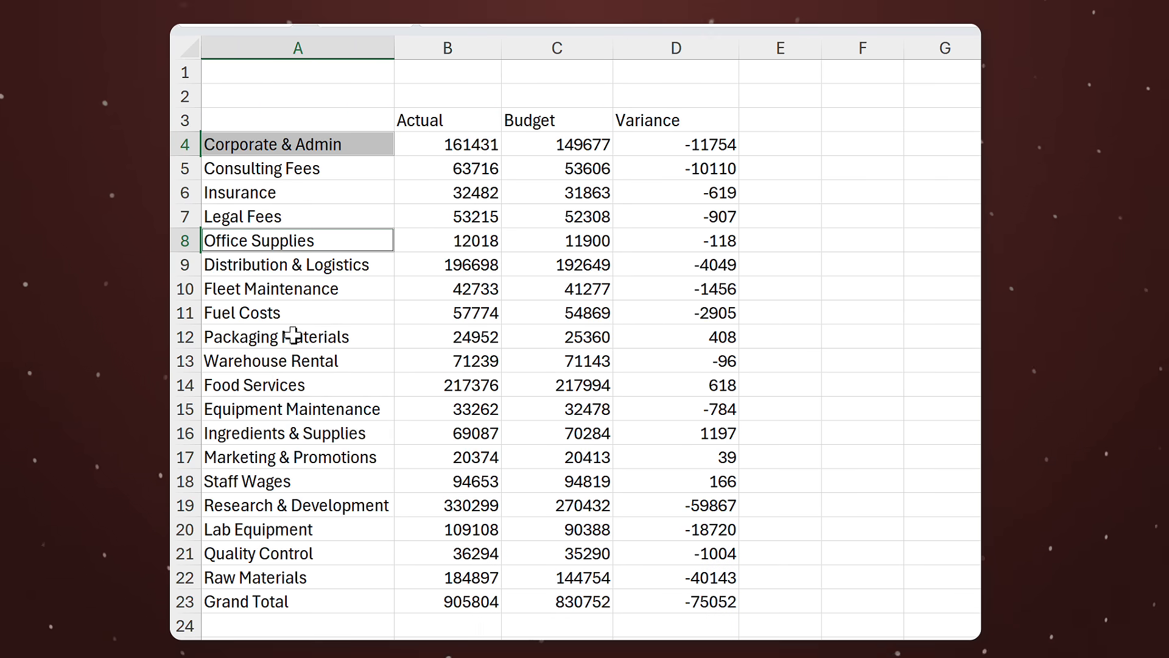
pyautogui.keyDown('ctrl'); pyautogui.click(292, 337); pyautogui.keyUp('ctrl')
pyautogui.keyDown('ctrl'); pyautogui.click(294, 409); pyautogui.keyUp('ctrl')
pyautogui.keyDown('ctrl'); pyautogui.click(306, 506); pyautogui.keyUp('ctrl')
pyautogui.hotkey('ctrl', 'b')
pyautogui.click(357, 361)
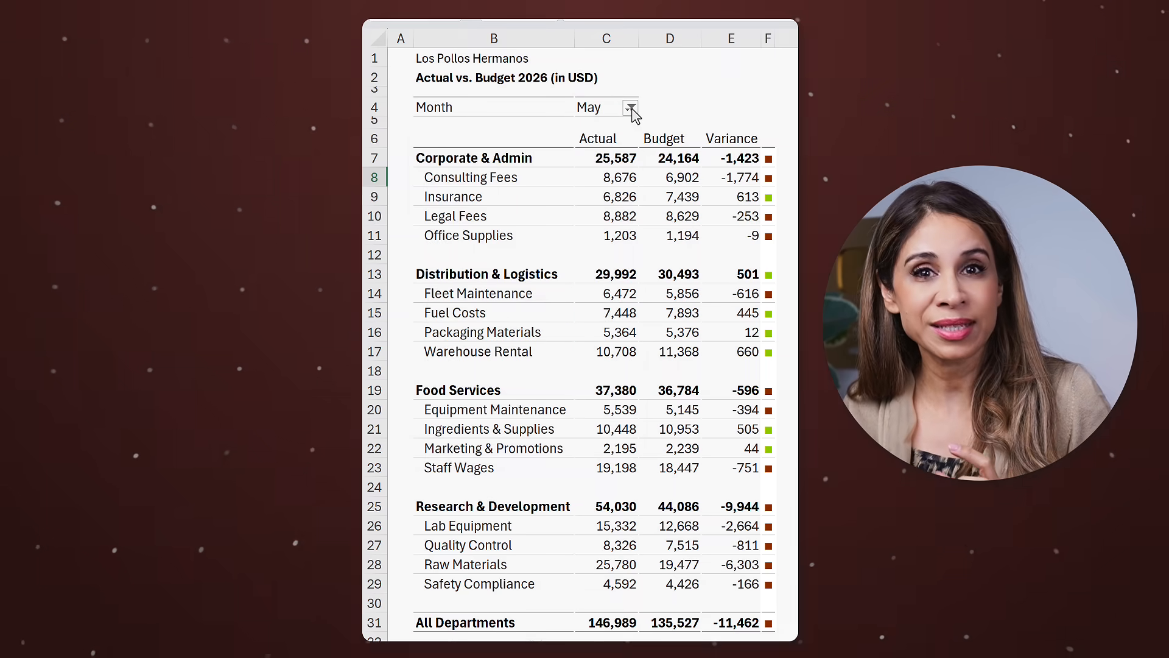
# Step: Open the Month filter on the finished report and close it with OK
pyautogui.click(631, 108)
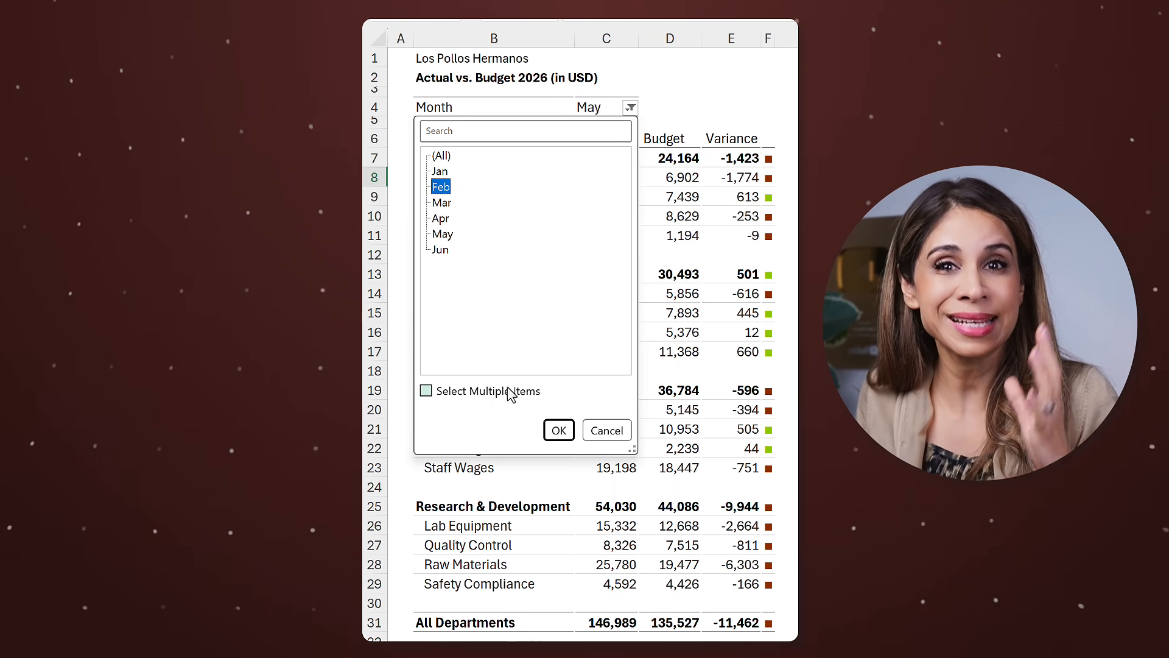
pyautogui.click(554, 432)
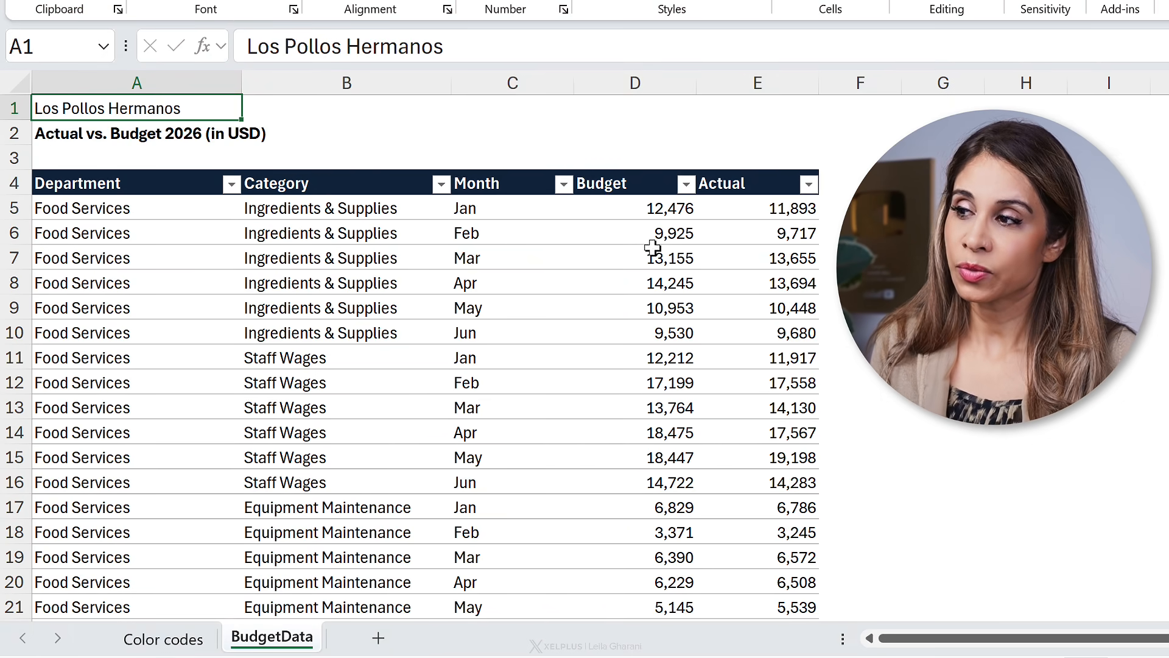
# Step: Inspect the BudgetData source table and its table name
pyautogui.click(154, 251)
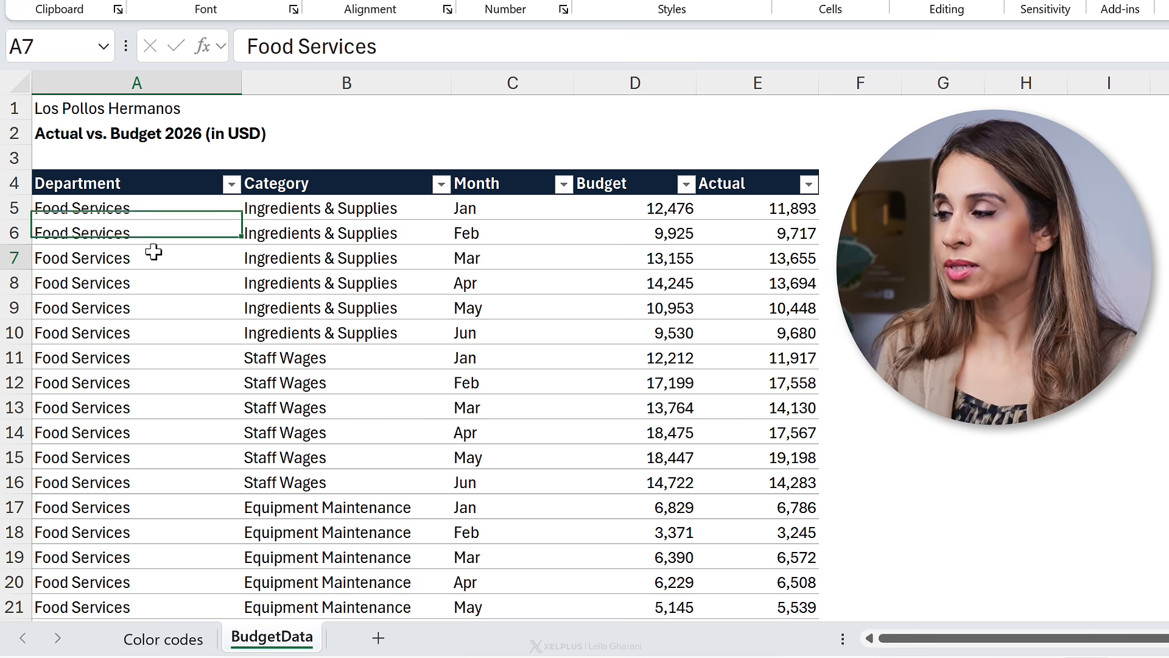
pyautogui.scroll(-10, 154, 252)
pyautogui.scroll(10, 154, 251)
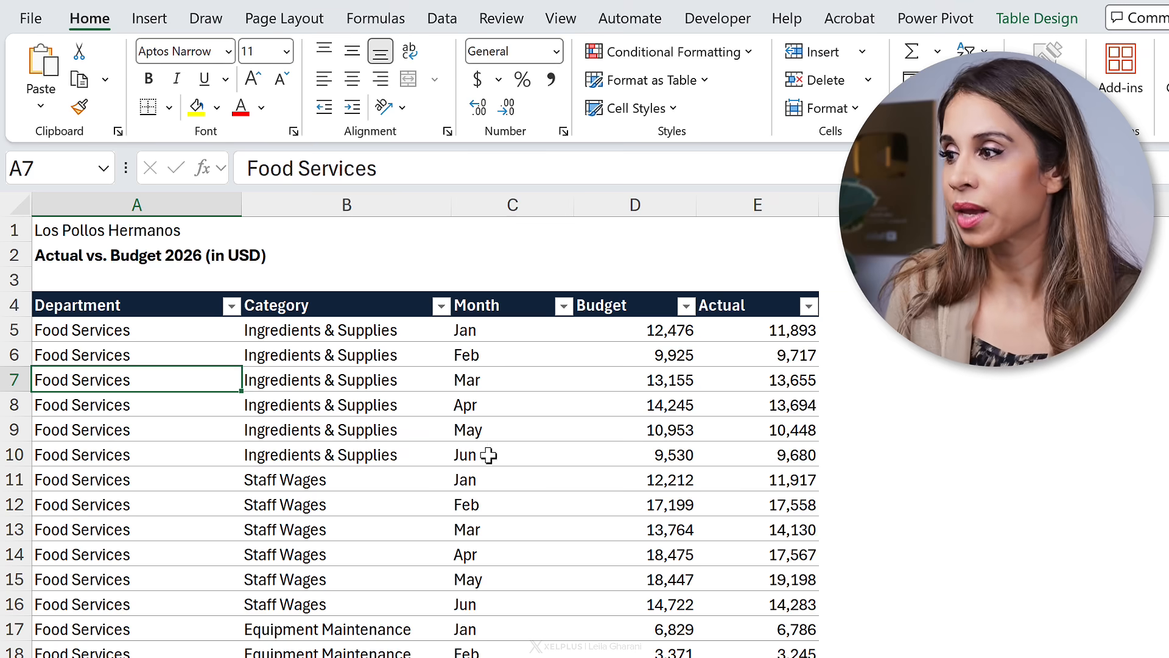
pyautogui.click(504, 424)
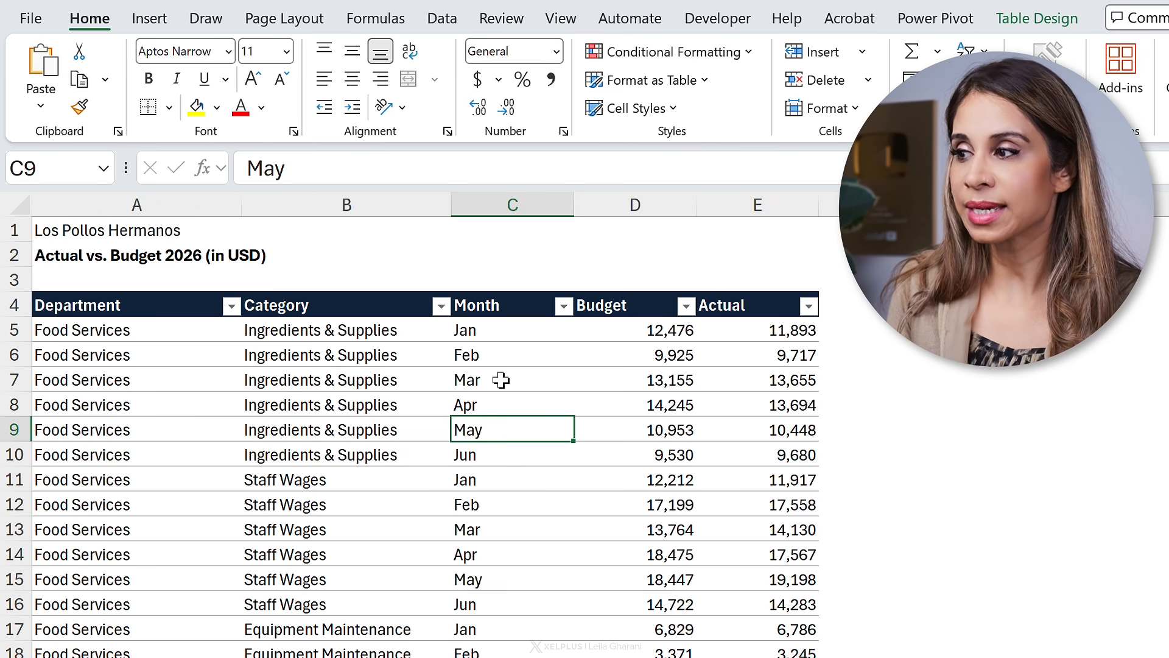
pyautogui.click(1037, 19)
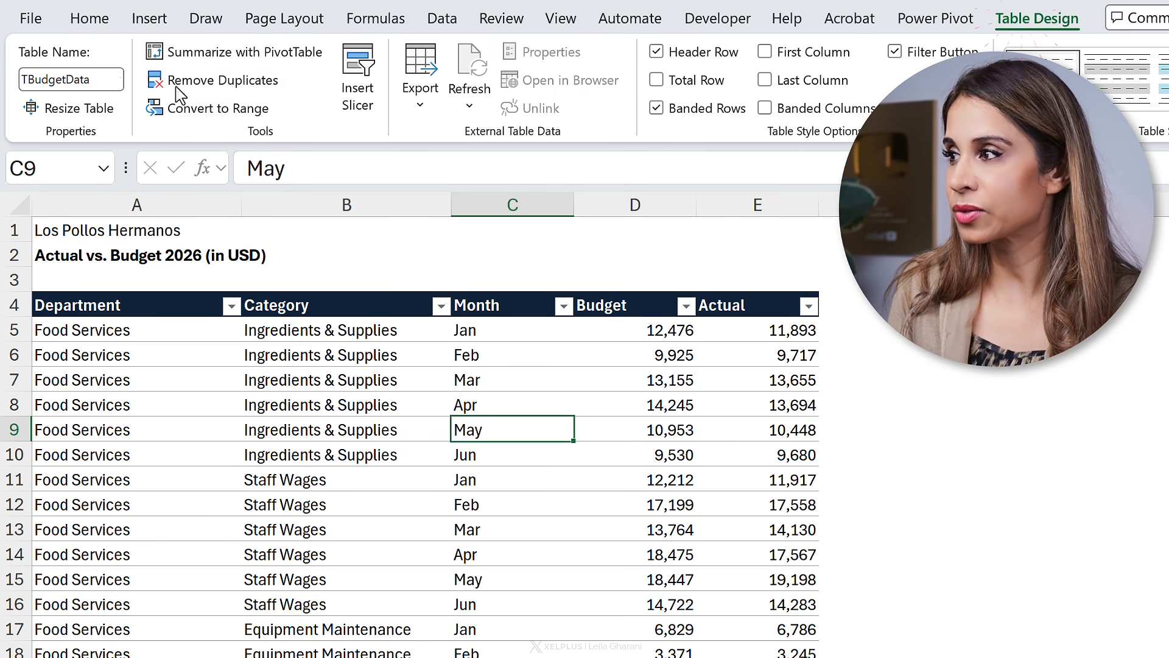
# Step: Insert a PivotTable from the TBudgetData table on a new worksheet
pyautogui.click(150, 18)
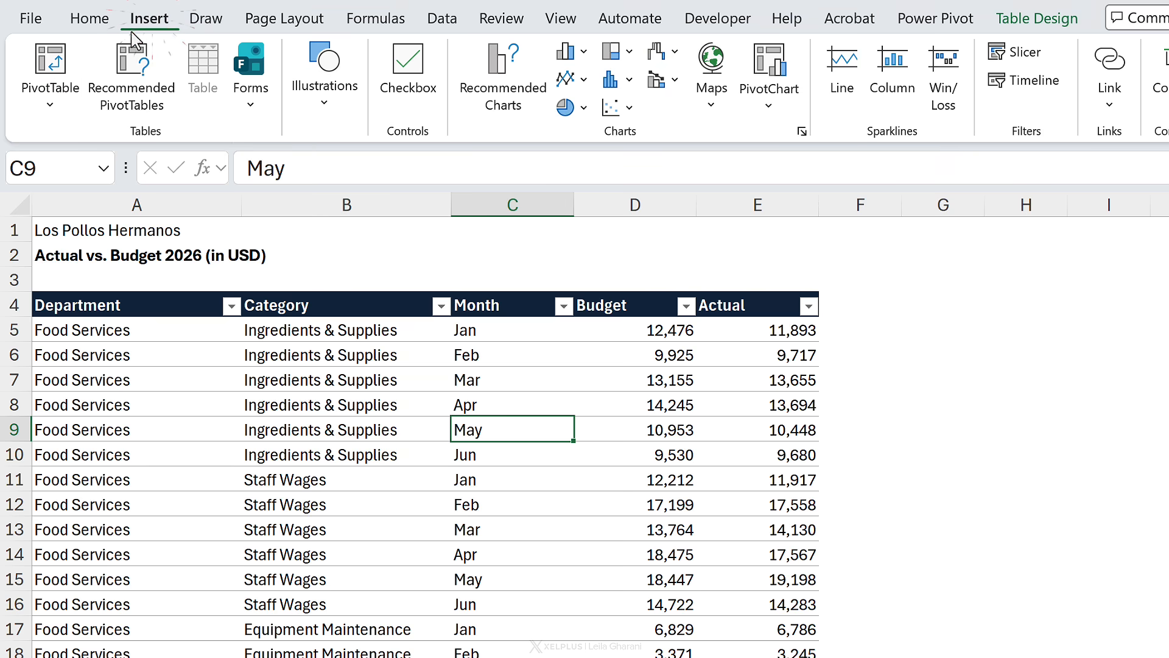
pyautogui.click(61, 73)
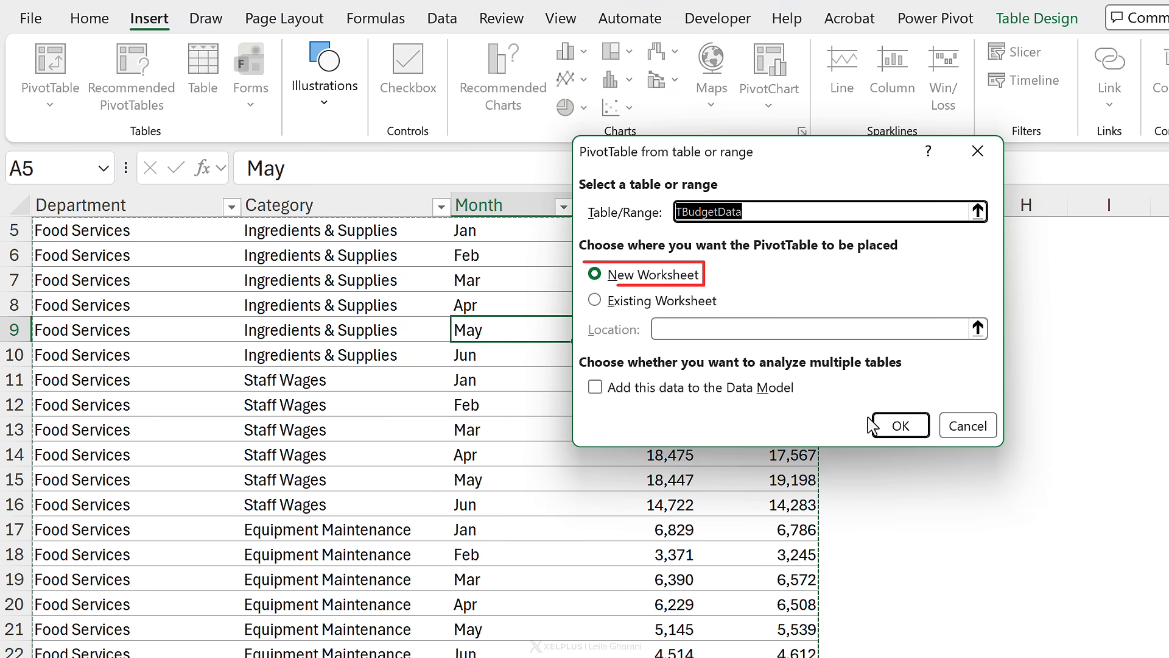
pyautogui.click(890, 426)
# Step: Add Department and Category to the pivot table rows
pyautogui.moveTo(1002, 450); pyautogui.dragTo(501, 254)
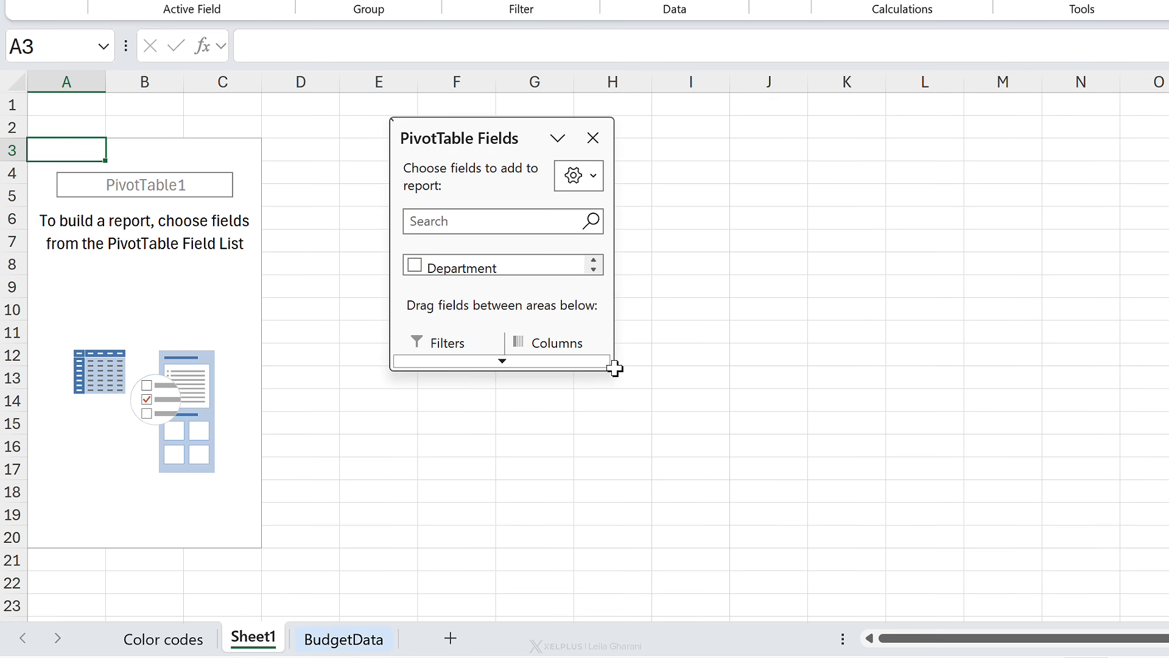
pyautogui.moveTo(615, 368); pyautogui.dragTo(732, 555)
pyautogui.click(418, 263)
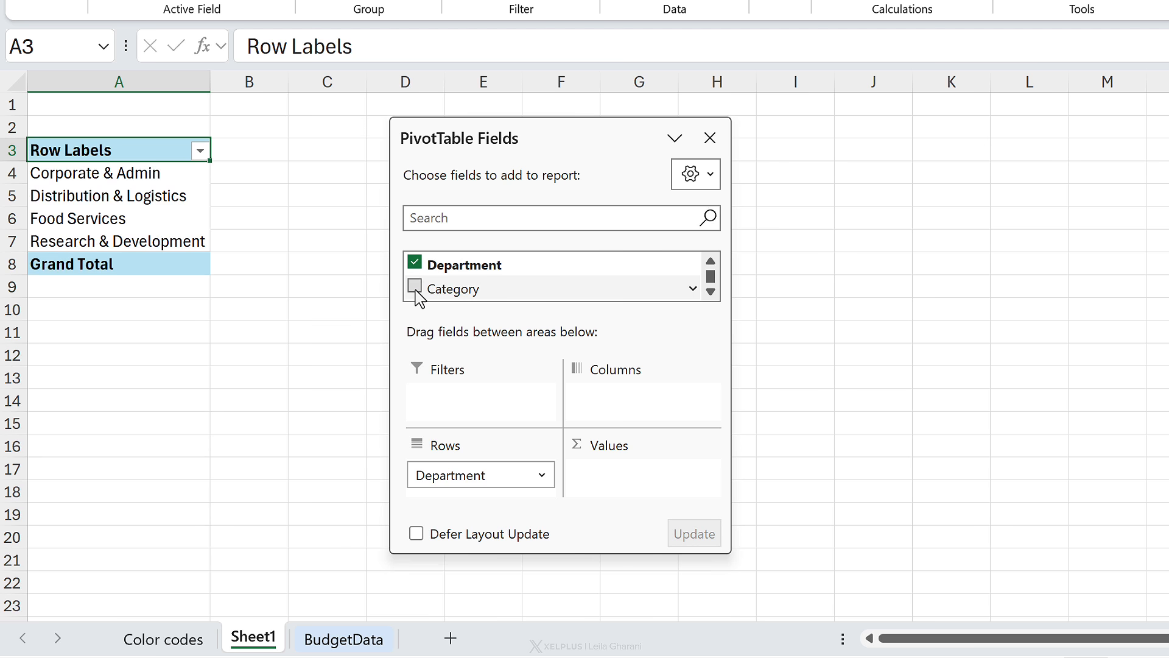
pyautogui.click(416, 287)
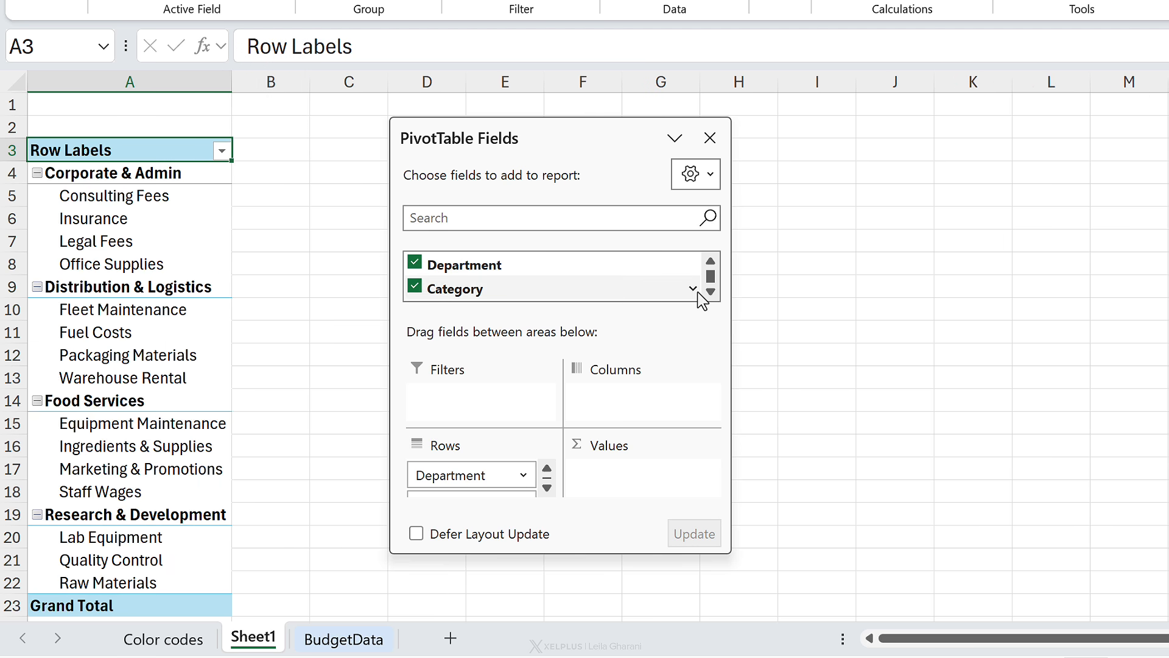
# Step: Add Budget and Actual as values, placing Sum of Actual before Sum of Budget
pyautogui.click(711, 291)
pyautogui.click(711, 292)
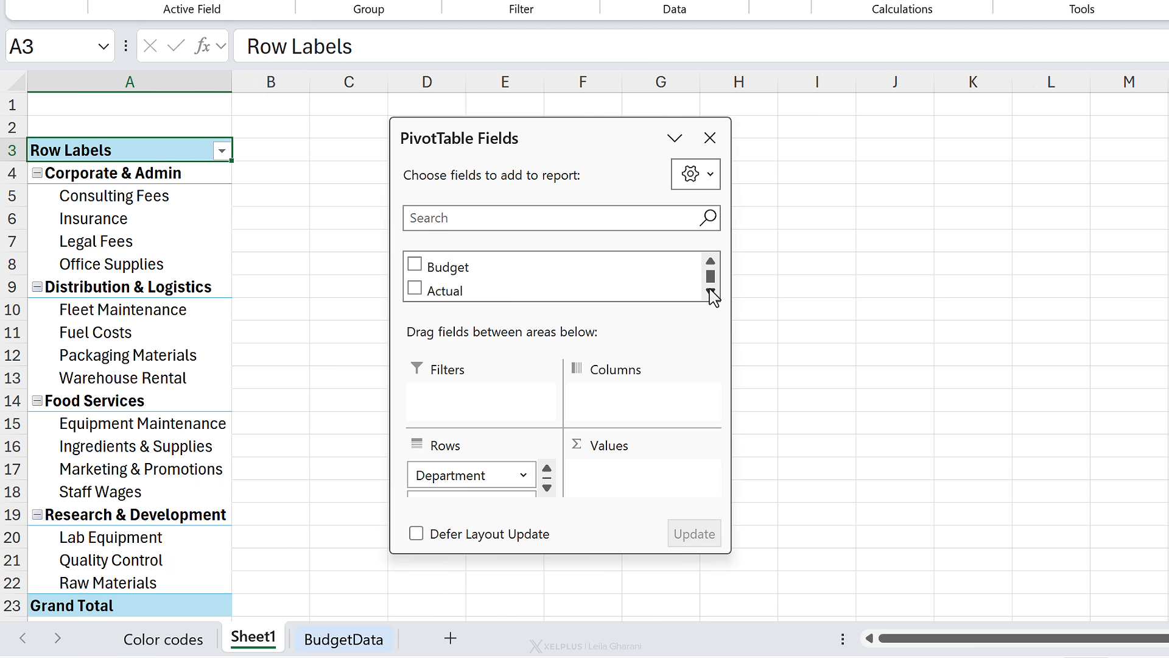
pyautogui.click(416, 264)
pyautogui.click(415, 288)
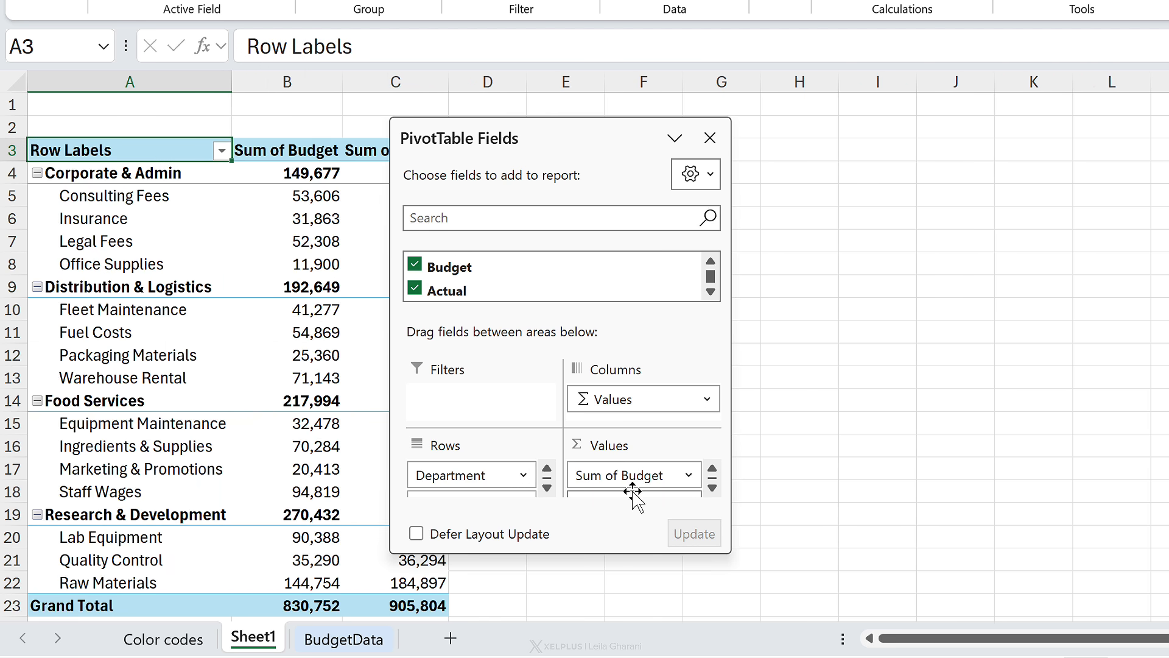
pyautogui.moveTo(724, 551); pyautogui.dragTo(762, 608)
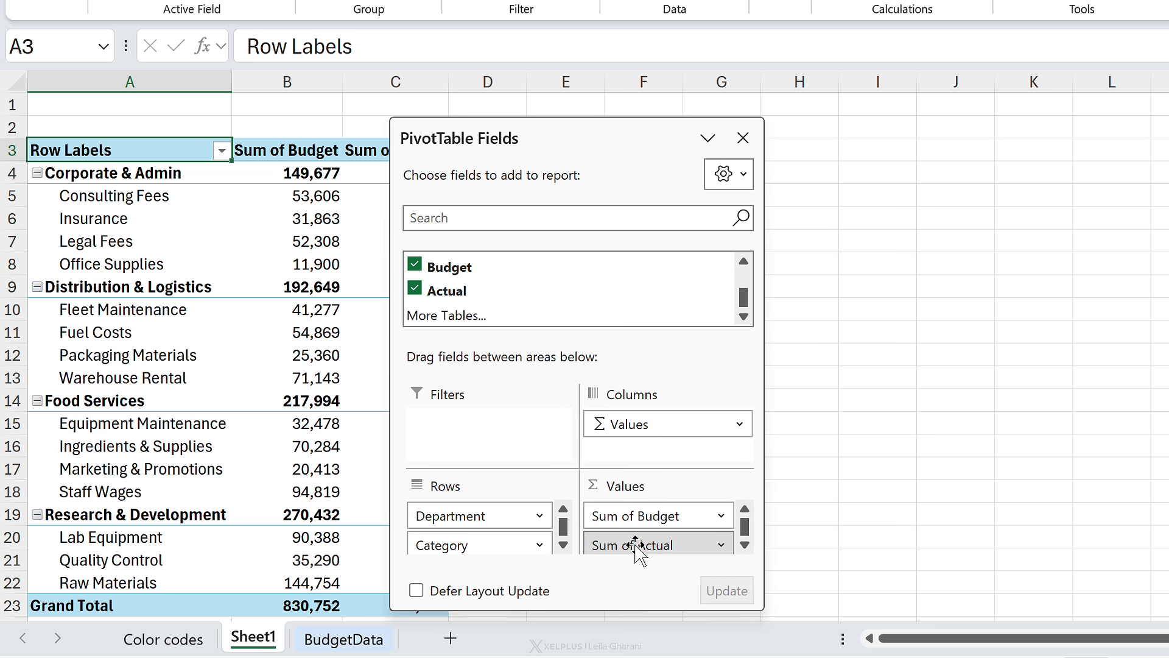
pyautogui.moveTo(635, 543); pyautogui.dragTo(648, 517)
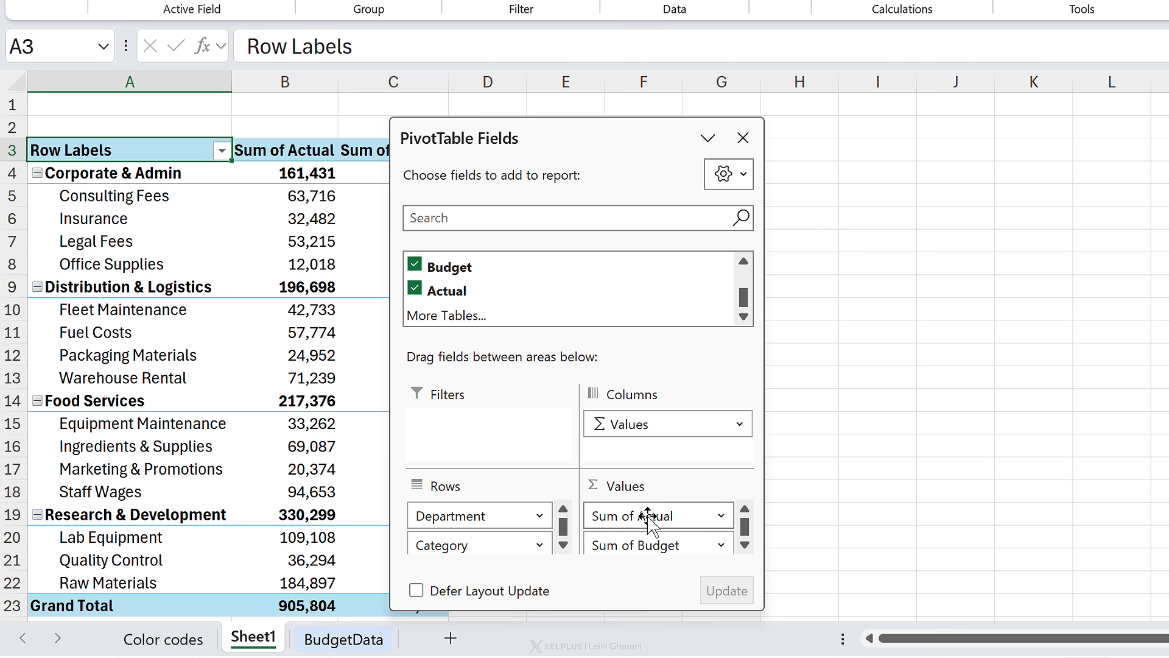
# Step: Add the Month field as a report filter
pyautogui.click(742, 262)
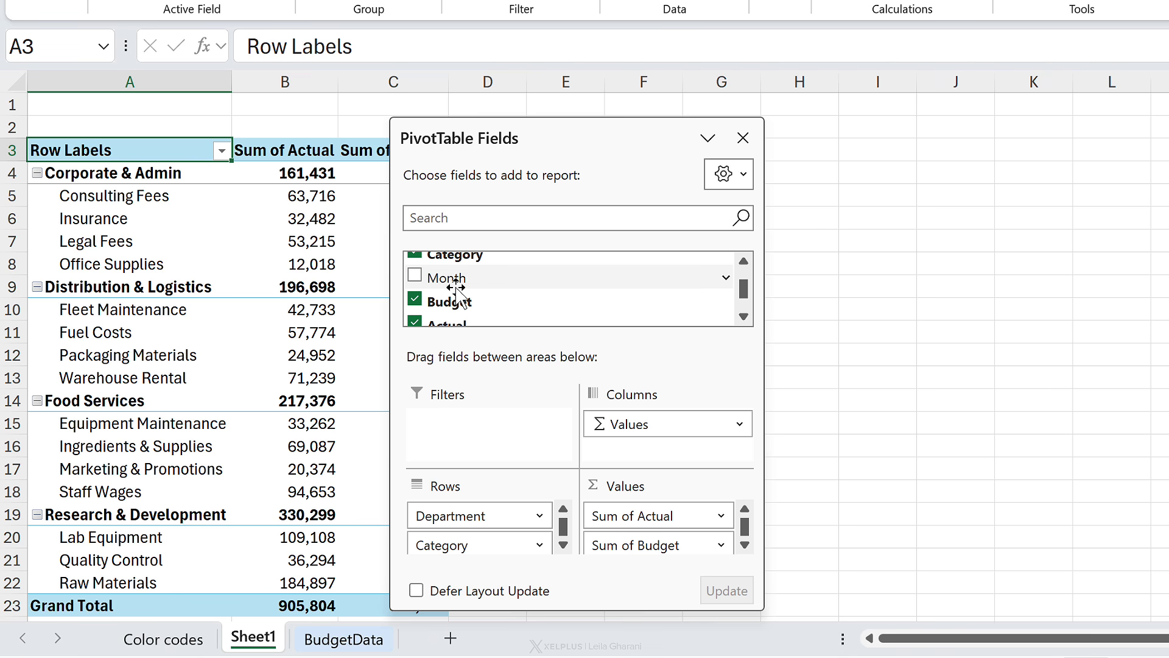
pyautogui.moveTo(454, 278); pyautogui.dragTo(468, 444)
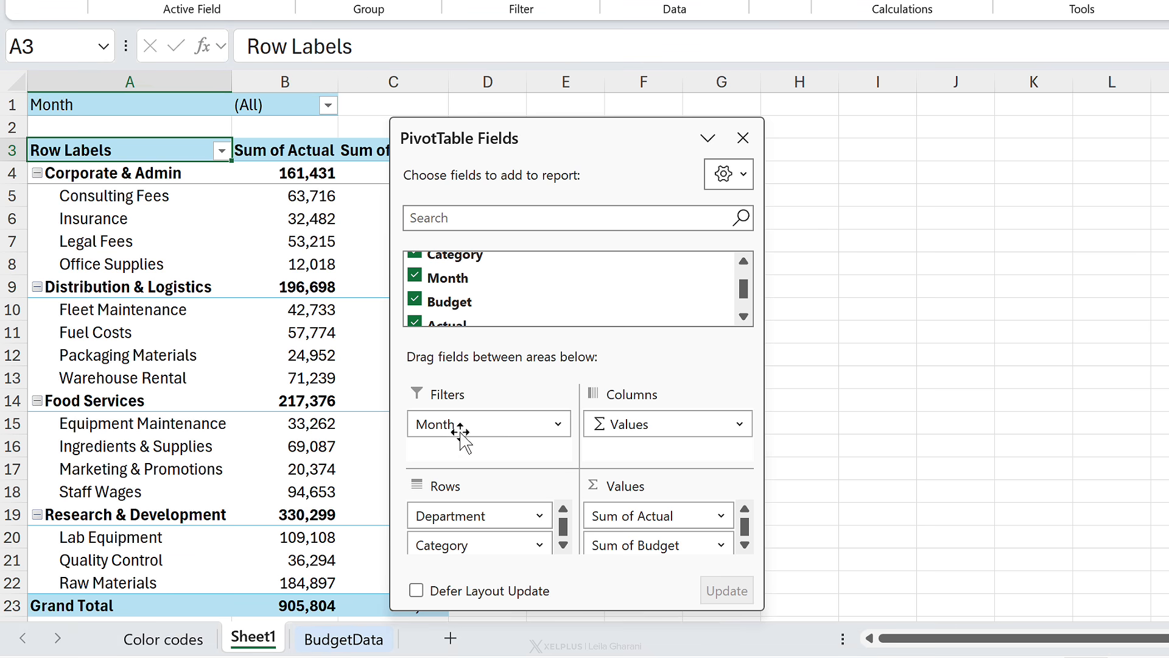
pyautogui.moveTo(541, 130); pyautogui.dragTo(743, 112)
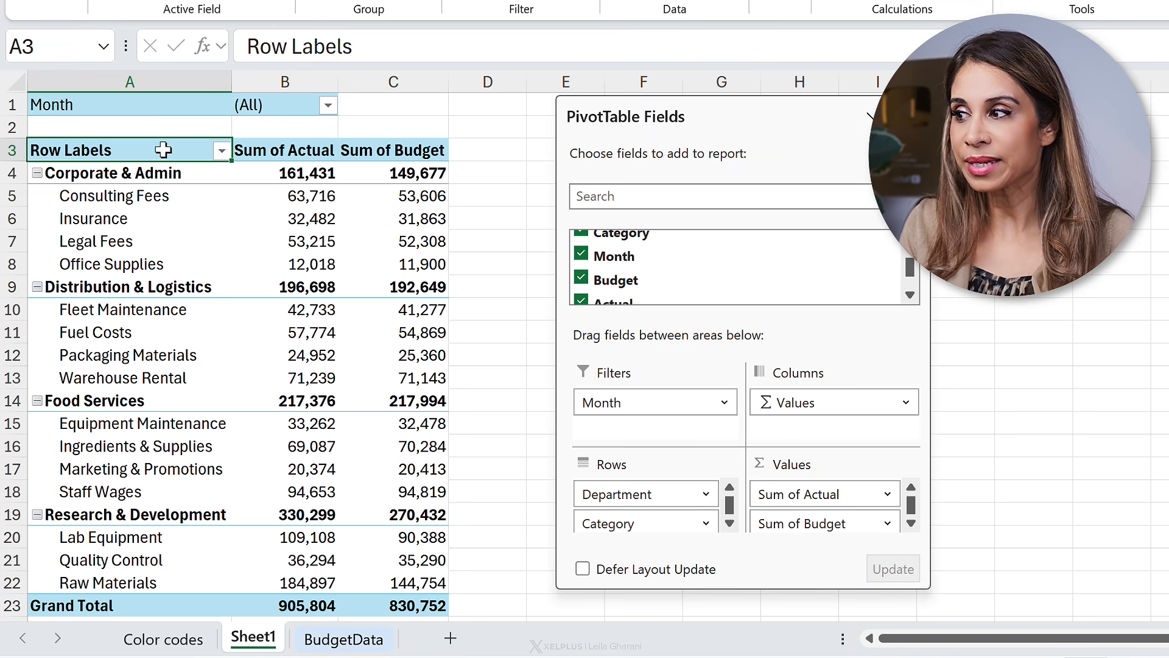
# Step: Compare the pivot table values against the BudgetData source sheet
pyautogui.moveTo(276, 212)
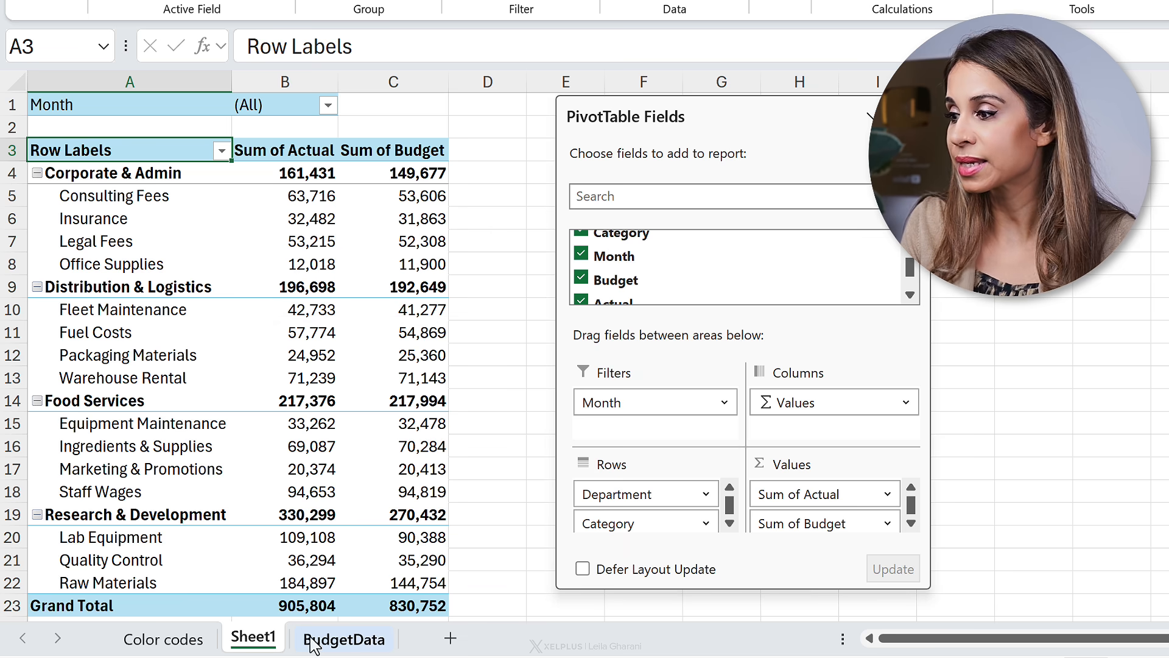
pyautogui.click(314, 639)
pyautogui.scroll(1, 668, 219)
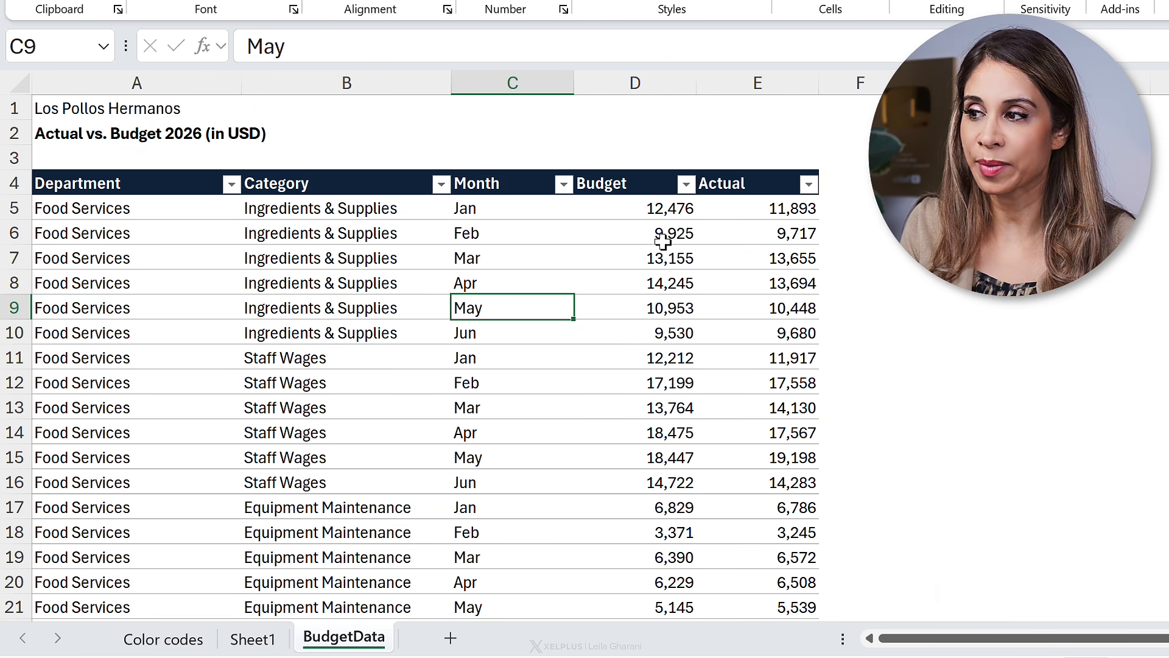
pyautogui.click(255, 639)
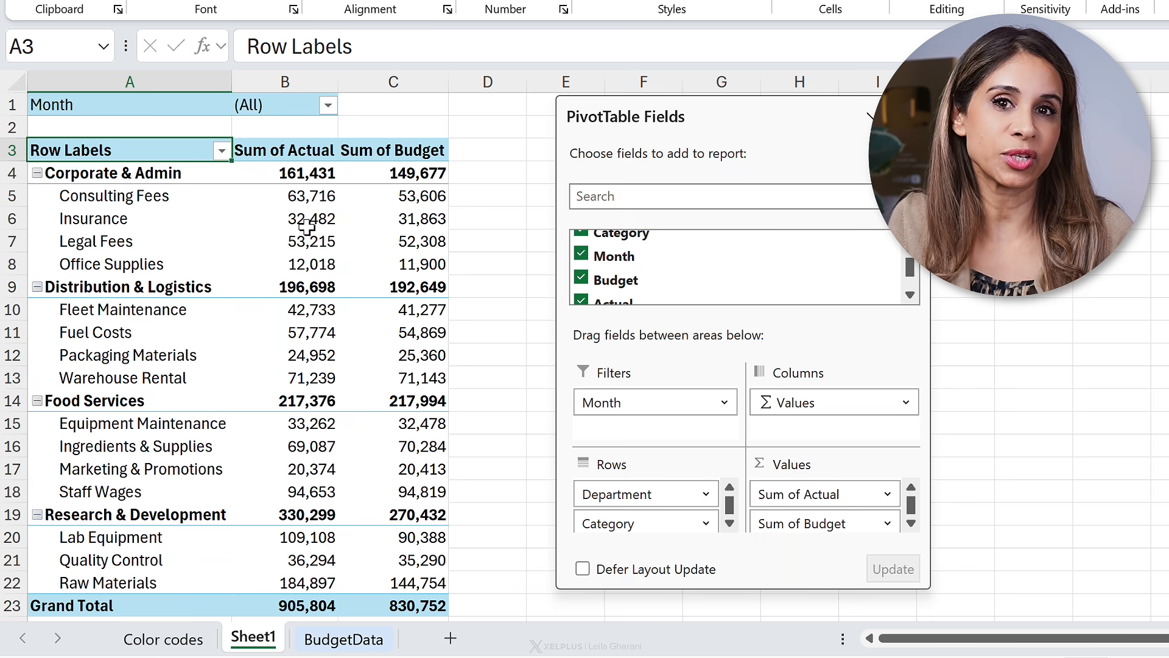
pyautogui.moveTo(306, 227)
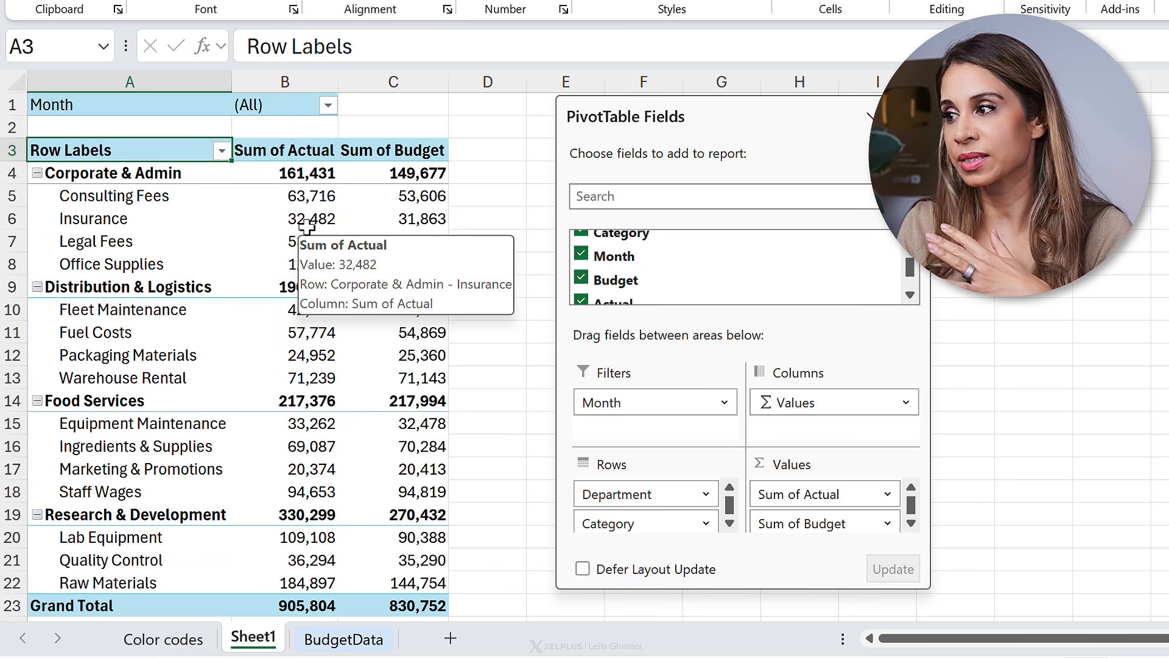
pyautogui.click(296, 203)
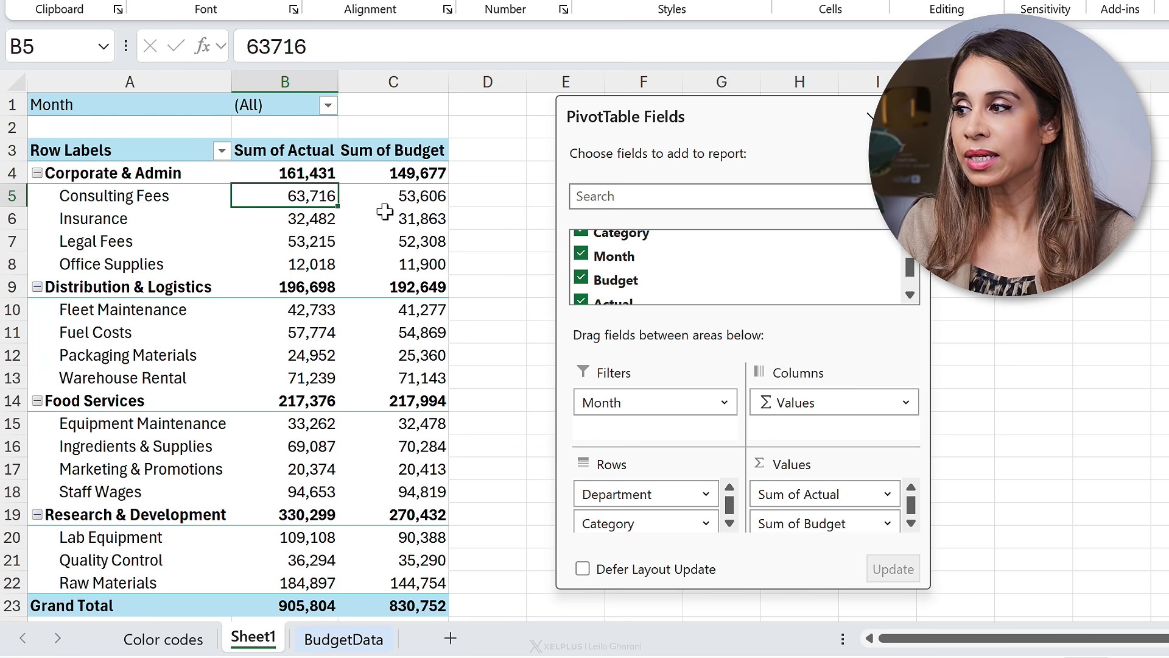
pyautogui.click(416, 200)
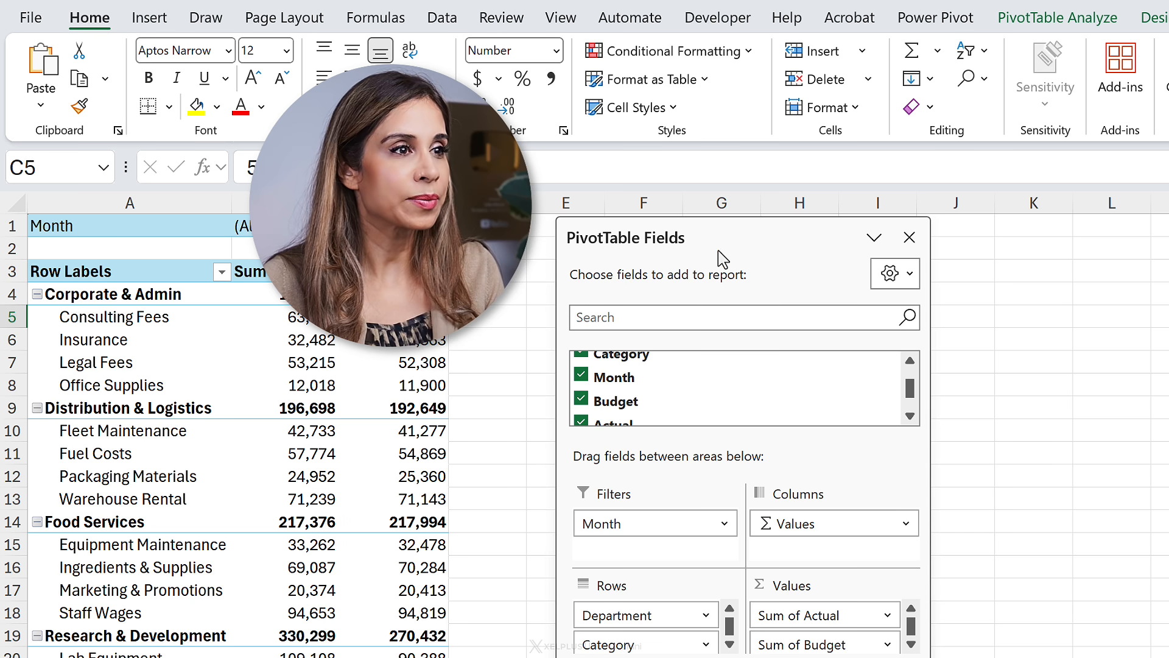
# Step: Create a calculated field named Variance with the formula = Budget-Actual
pyautogui.click(1072, 18)
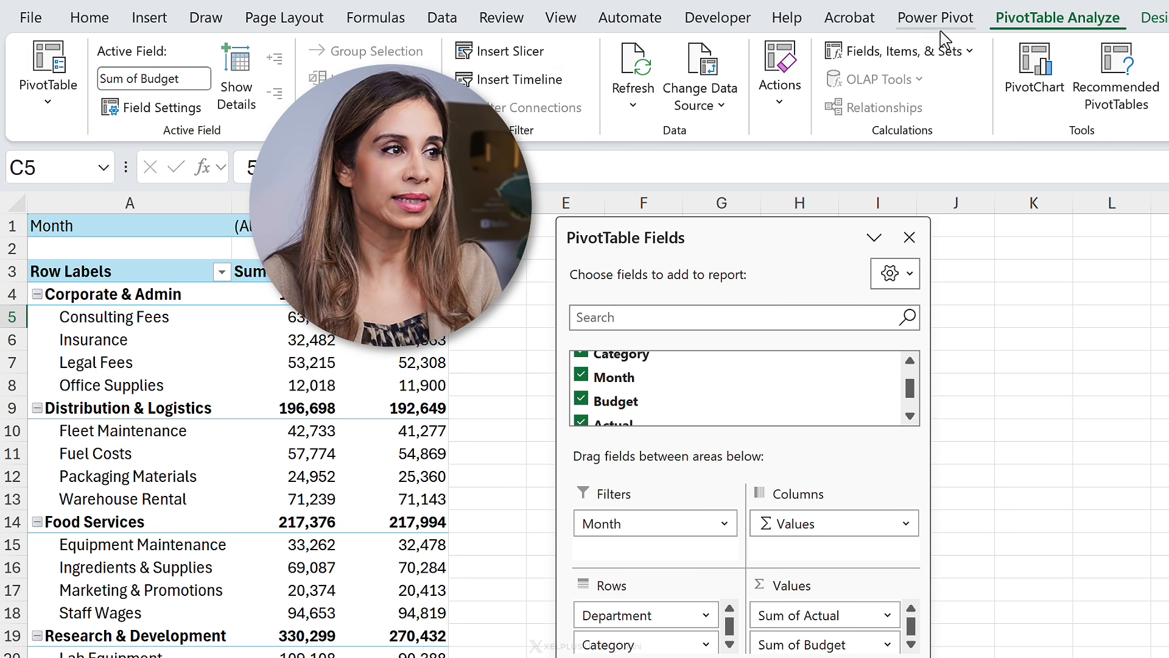
pyautogui.click(895, 51)
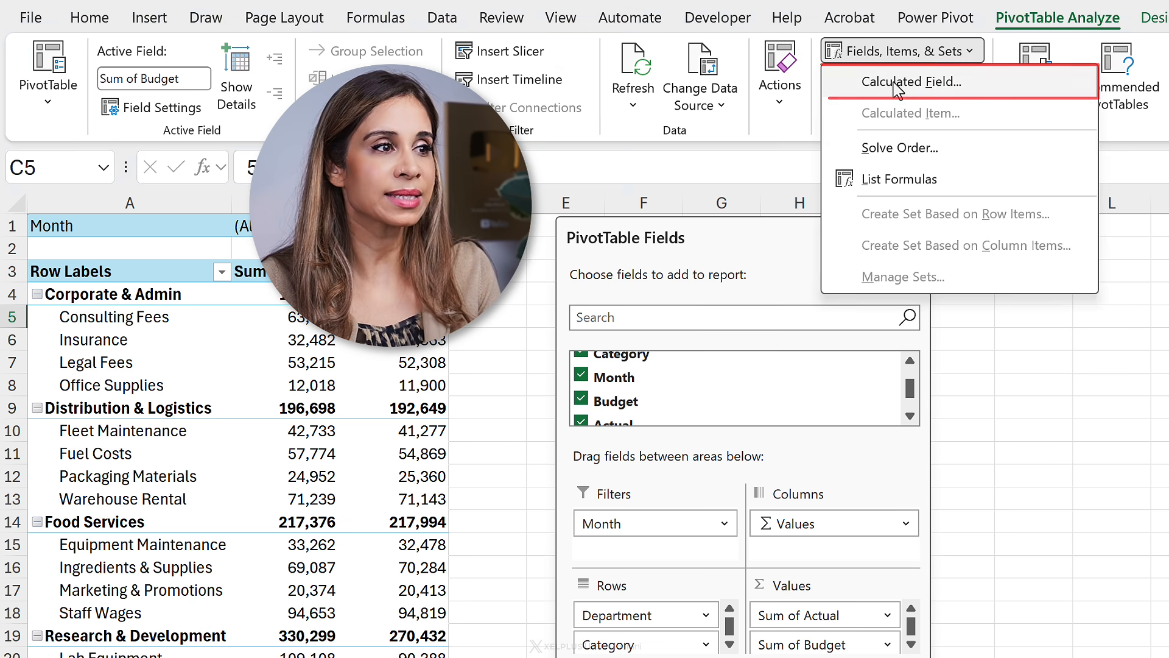
pyautogui.click(898, 82)
pyautogui.write('V')
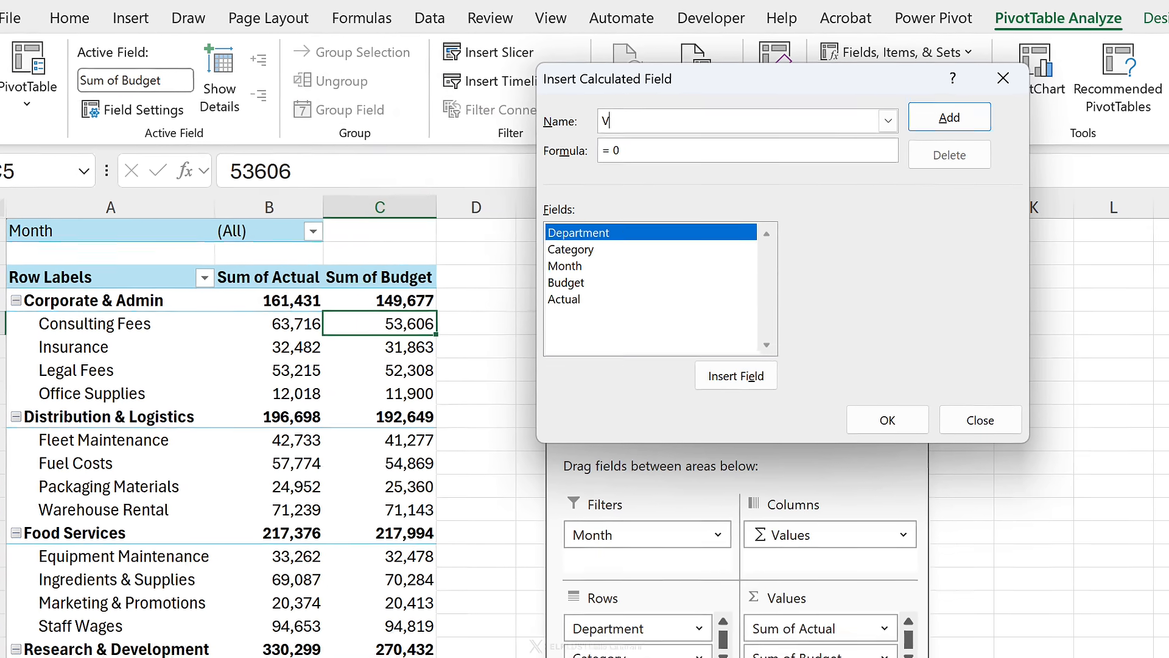
pyautogui.write('ariance')
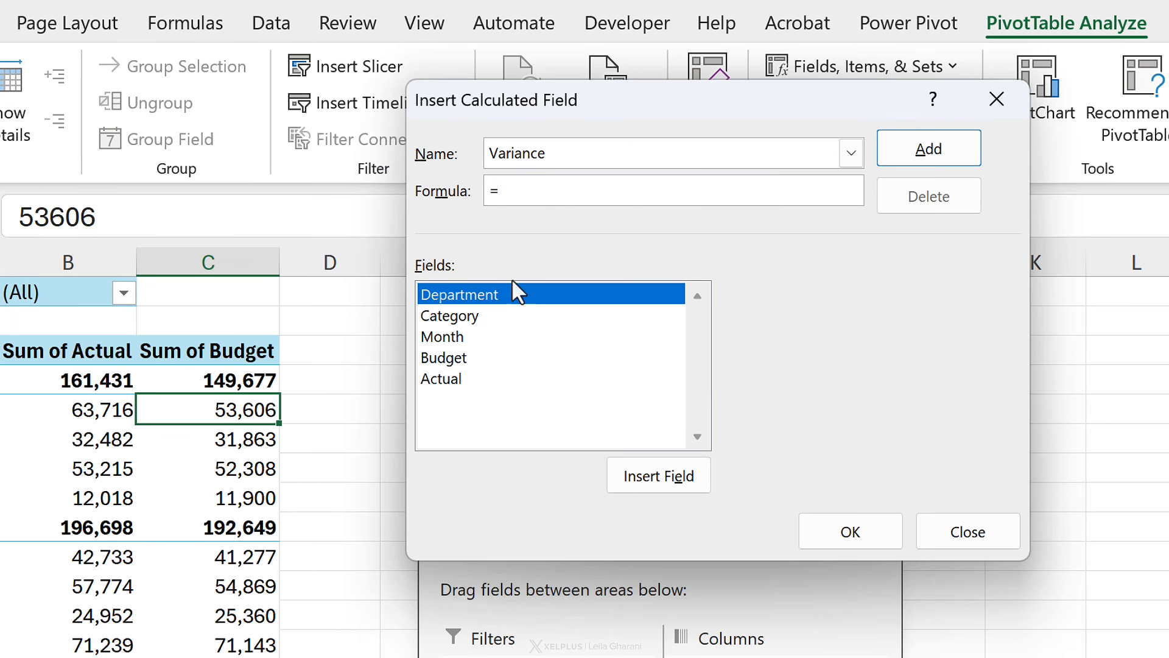
pyautogui.doubleClick(484, 360)
pyautogui.write('-')
pyautogui.click(483, 379)
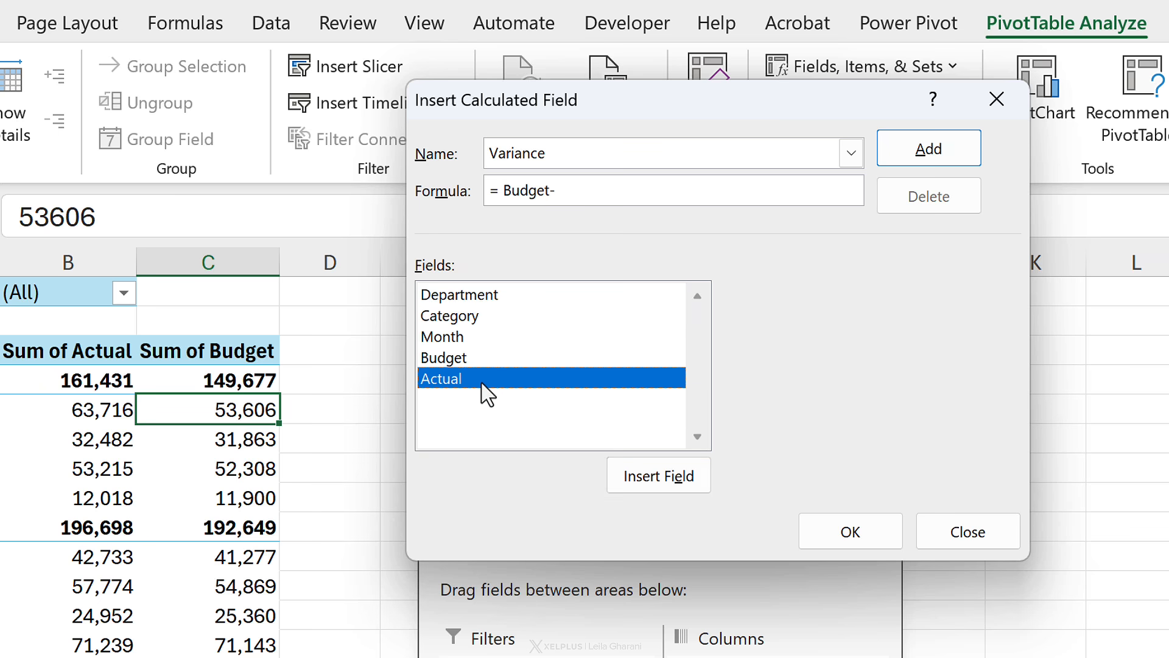
pyautogui.click(862, 516)
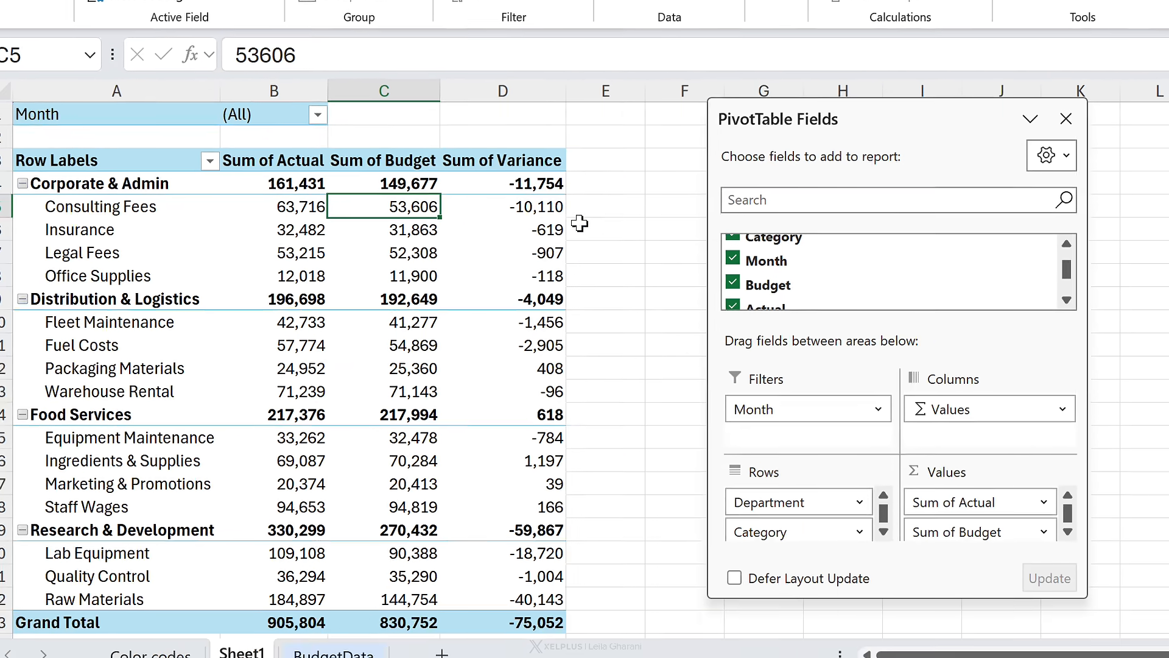
# Step: Inspect the new Sum of Variance values in the pivot table
pyautogui.click(499, 207)
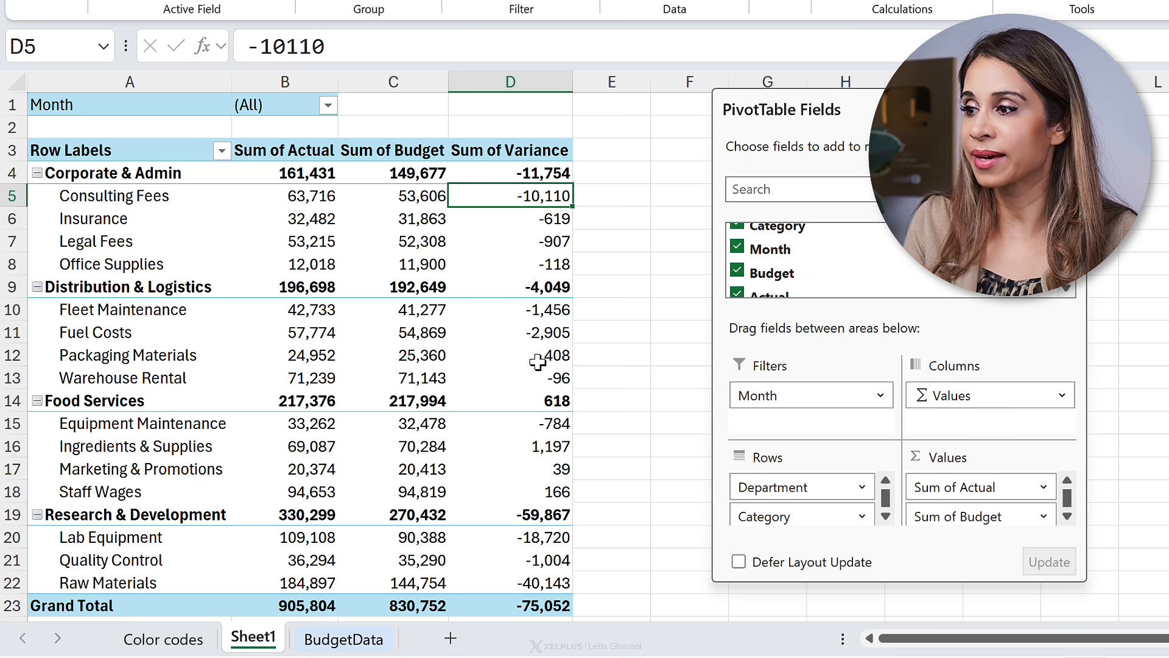
pyautogui.click(537, 360)
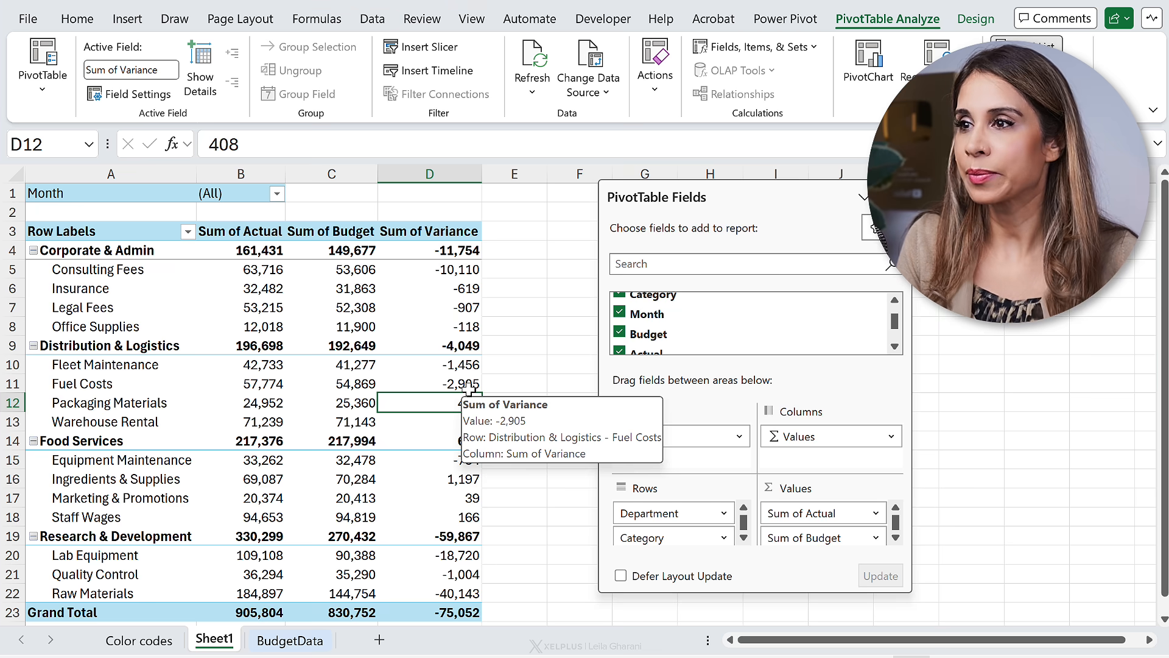
# Step: Insert a blank line after each department group in the pivot table
pyautogui.click(975, 19)
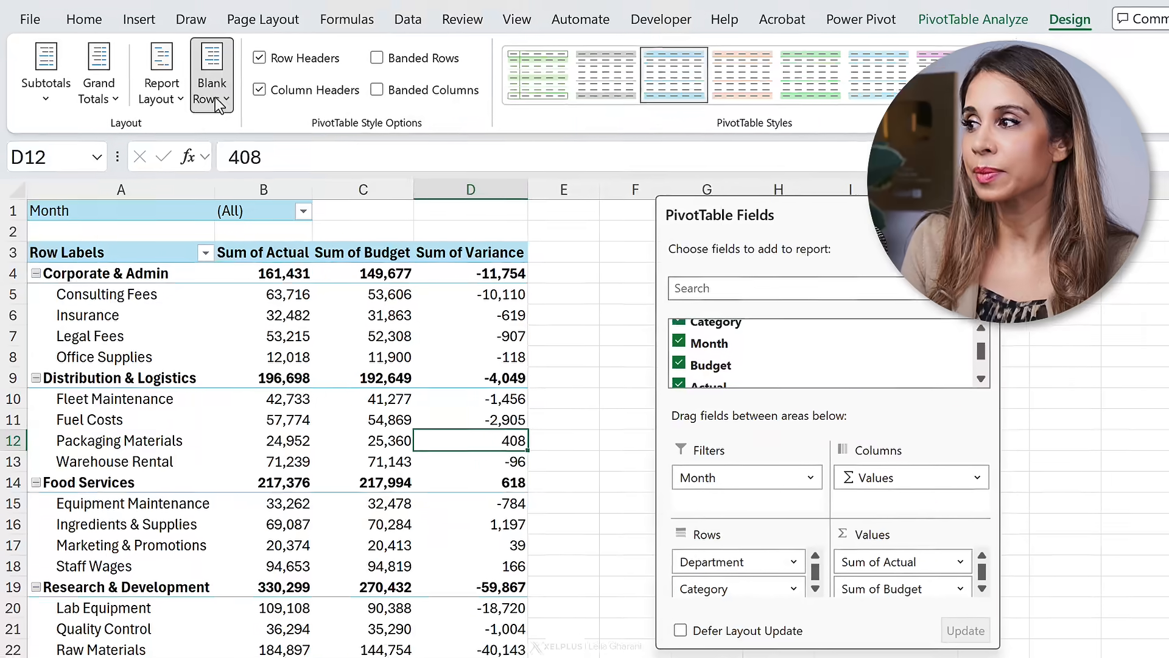
pyautogui.click(199, 70)
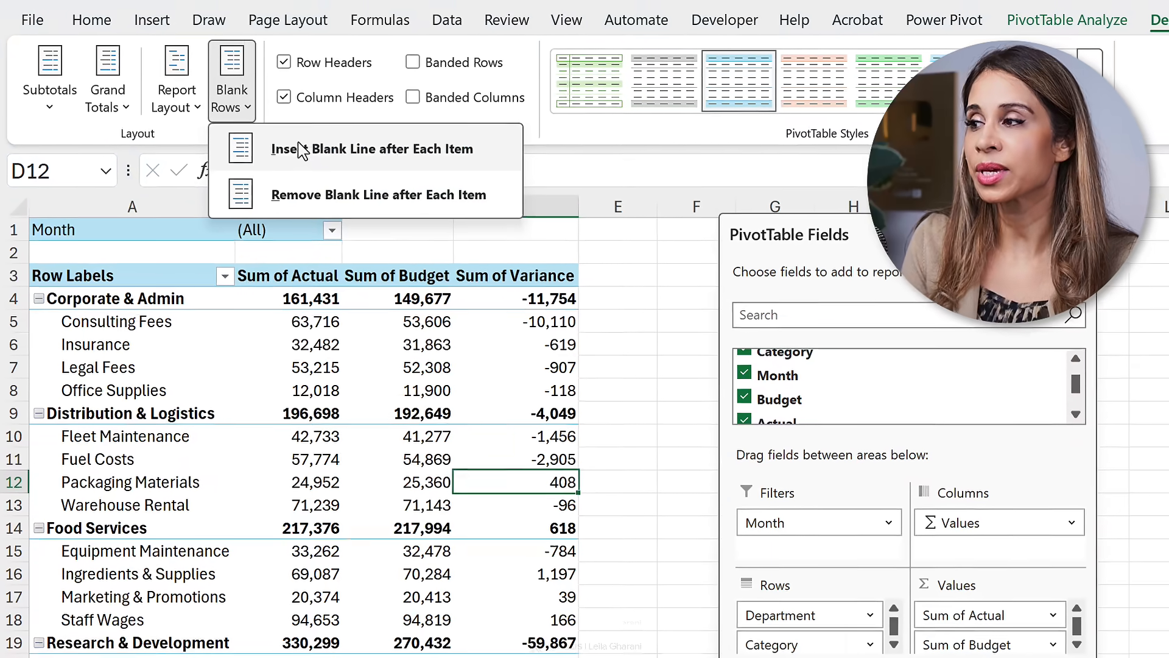
pyautogui.click(304, 151)
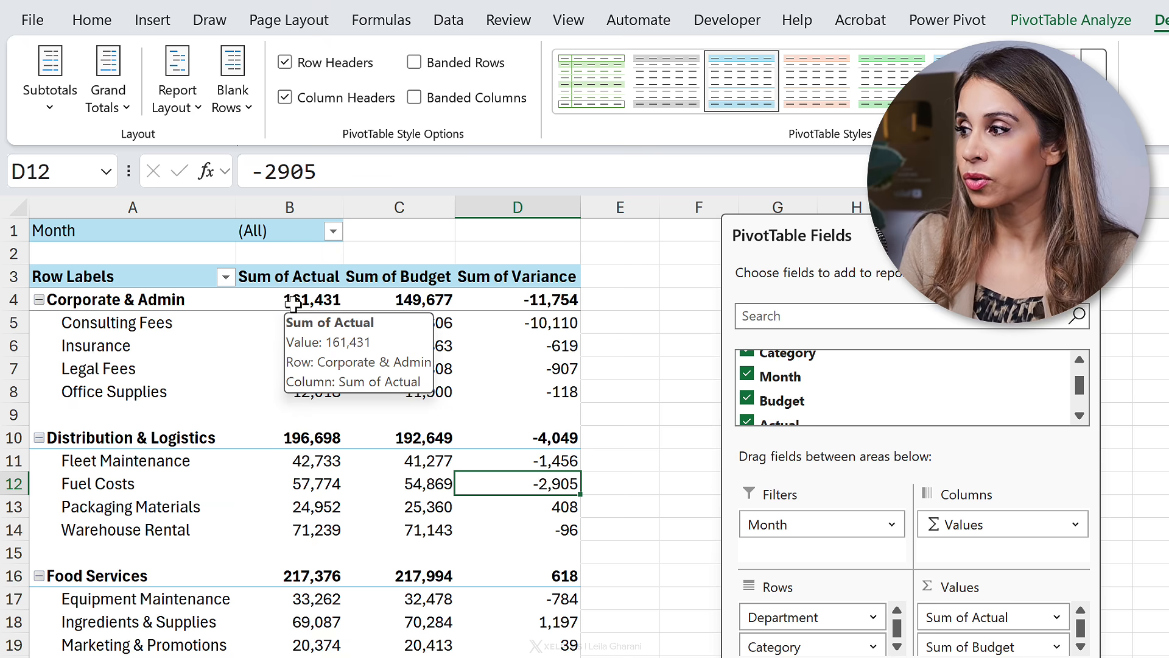
pyautogui.click(153, 377)
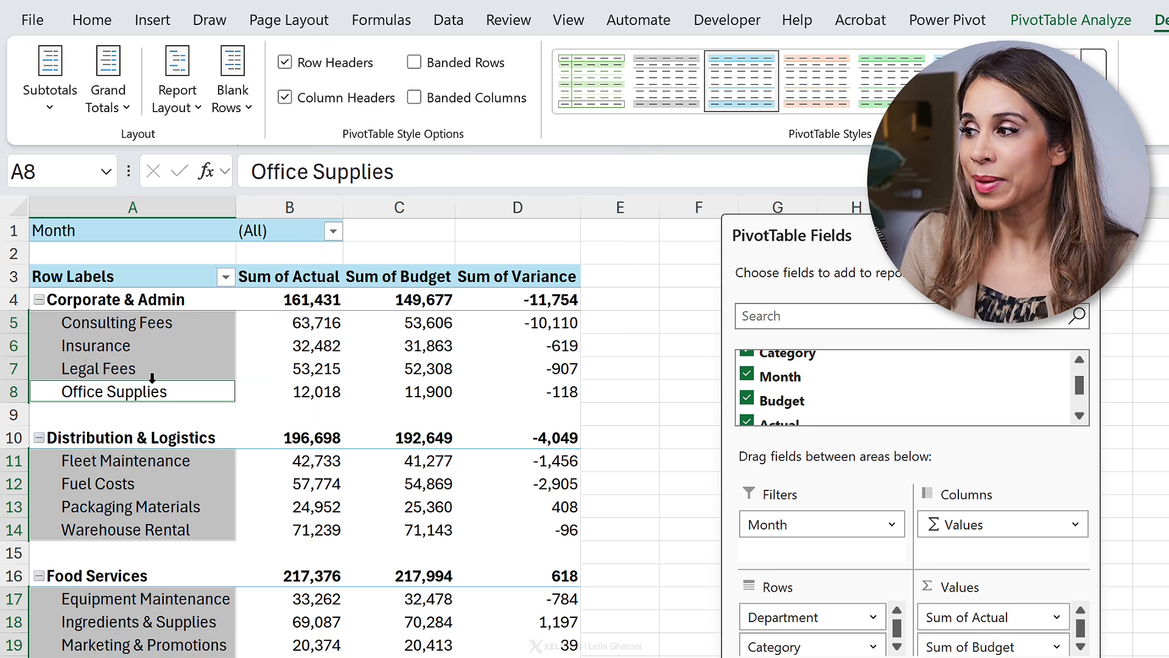
pyautogui.click(249, 447)
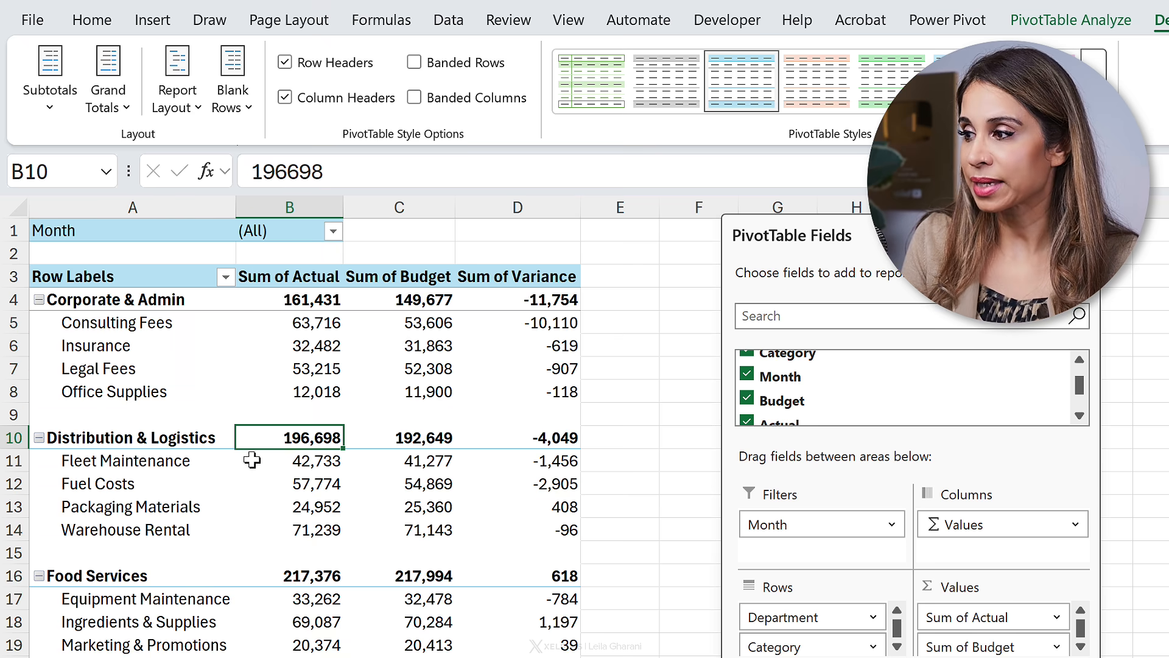
pyautogui.click(344, 506)
pyautogui.scroll(-3, 383, 524)
pyautogui.scroll(3, 388, 525)
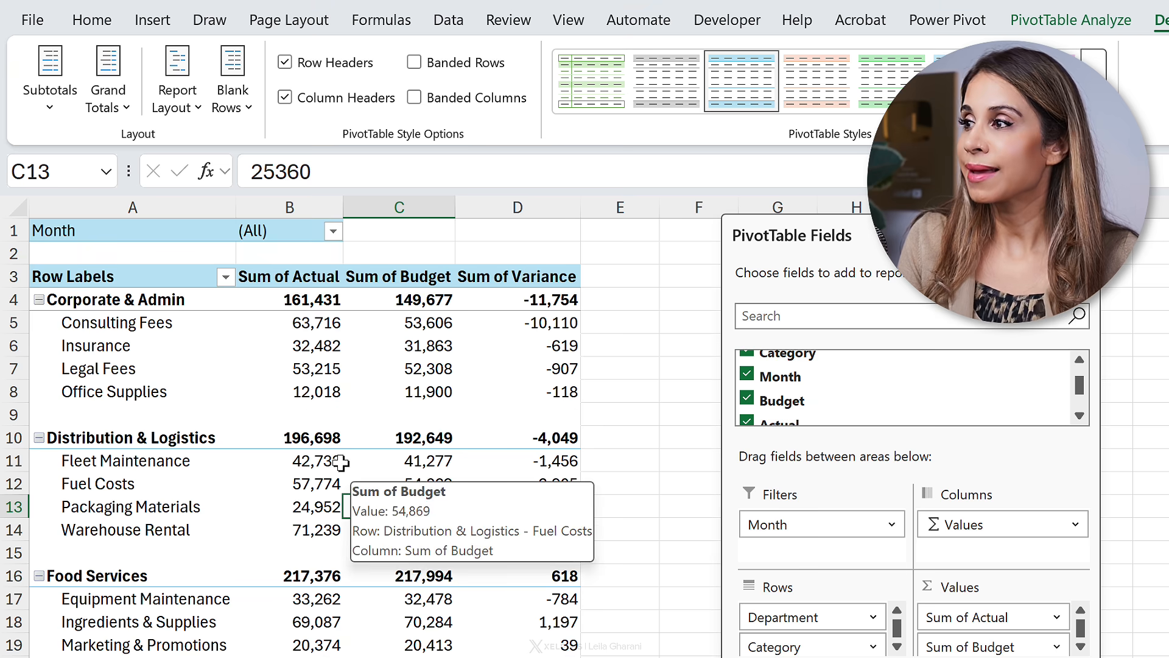
# Step: Switch the report layout to tabular form and then back to compact form
pyautogui.click(191, 109)
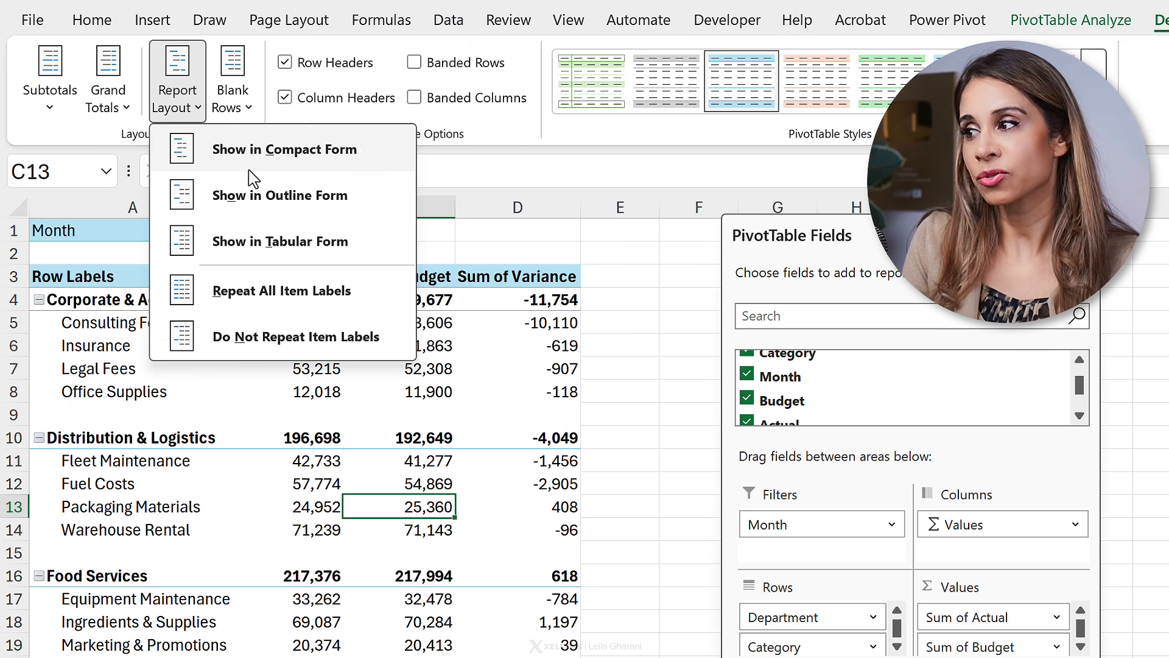
pyautogui.click(189, 239)
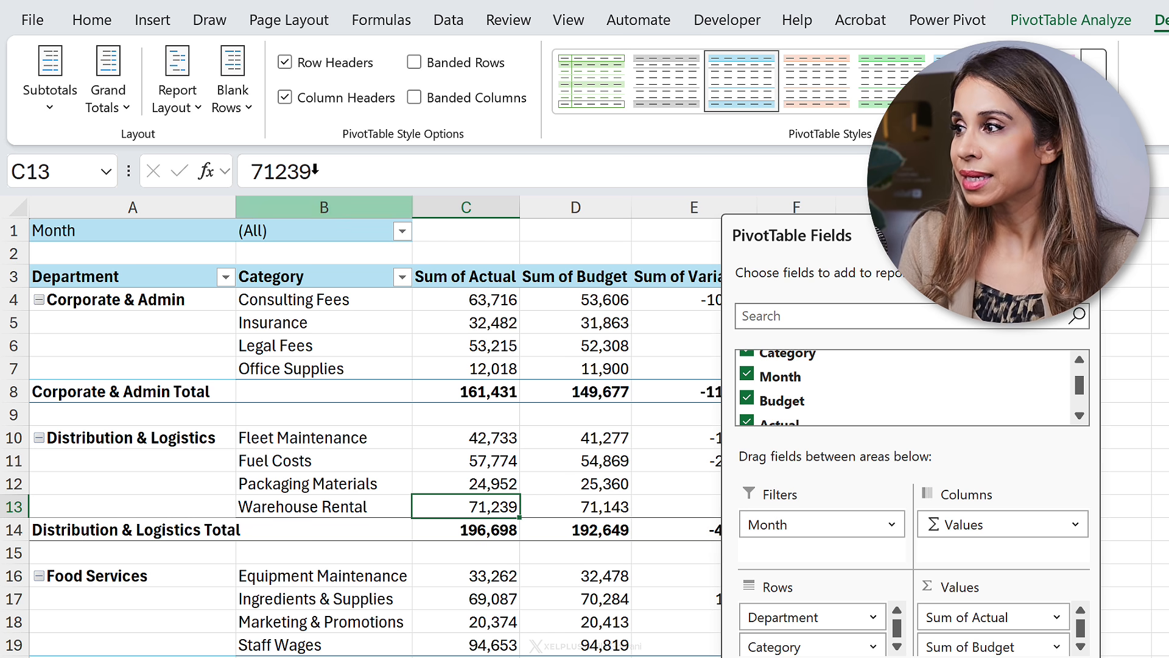
pyautogui.click(200, 109)
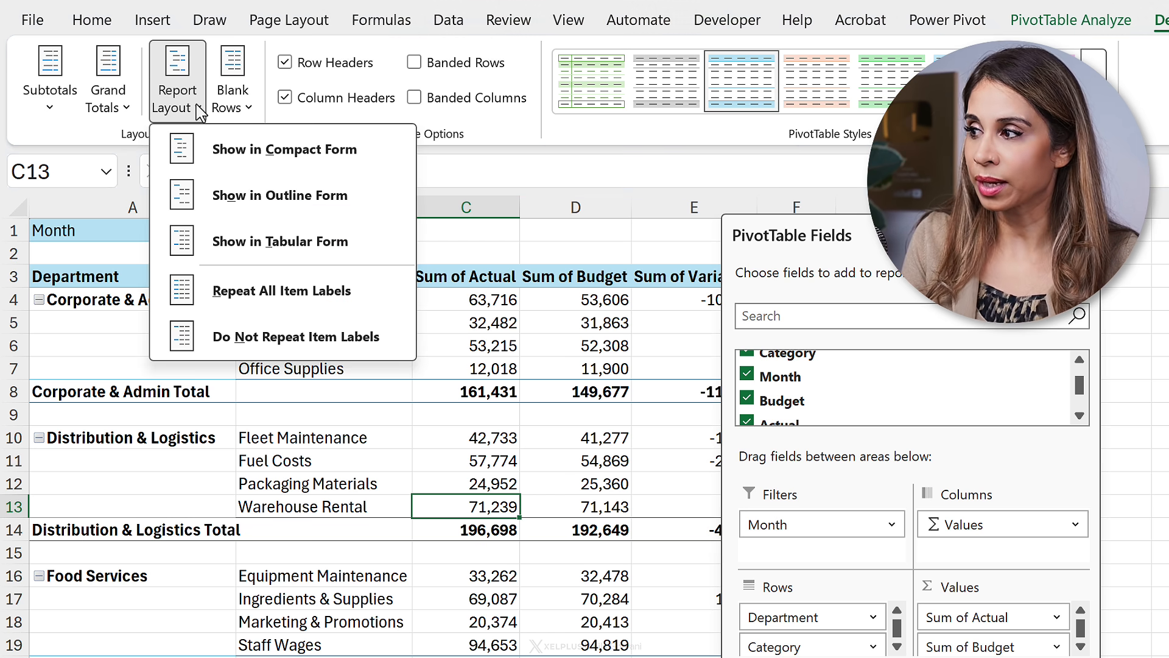
pyautogui.click(178, 160)
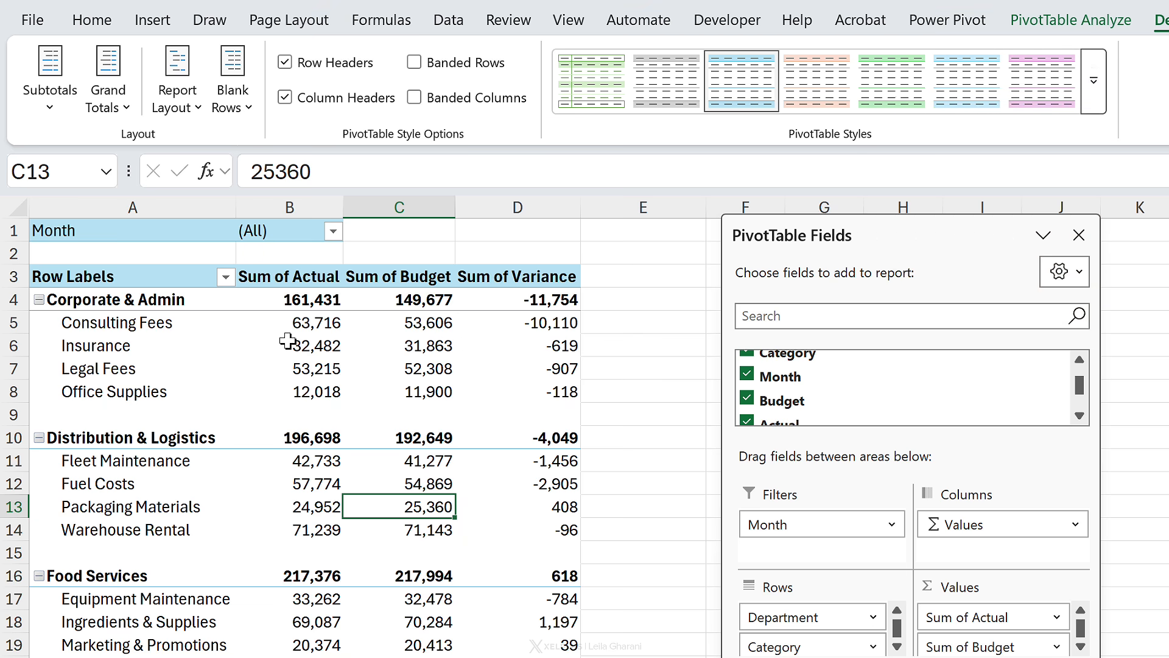
# Step: Hide the pivot table's expand/collapse buttons and its field headers
pyautogui.click(1080, 21)
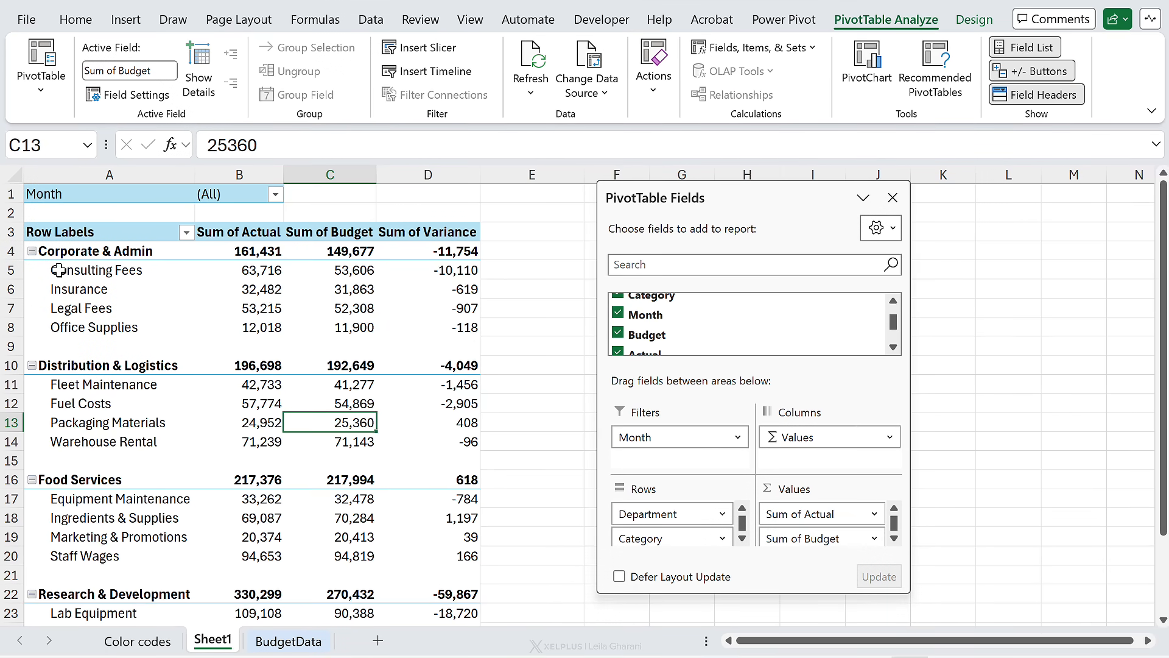
pyautogui.click(1029, 72)
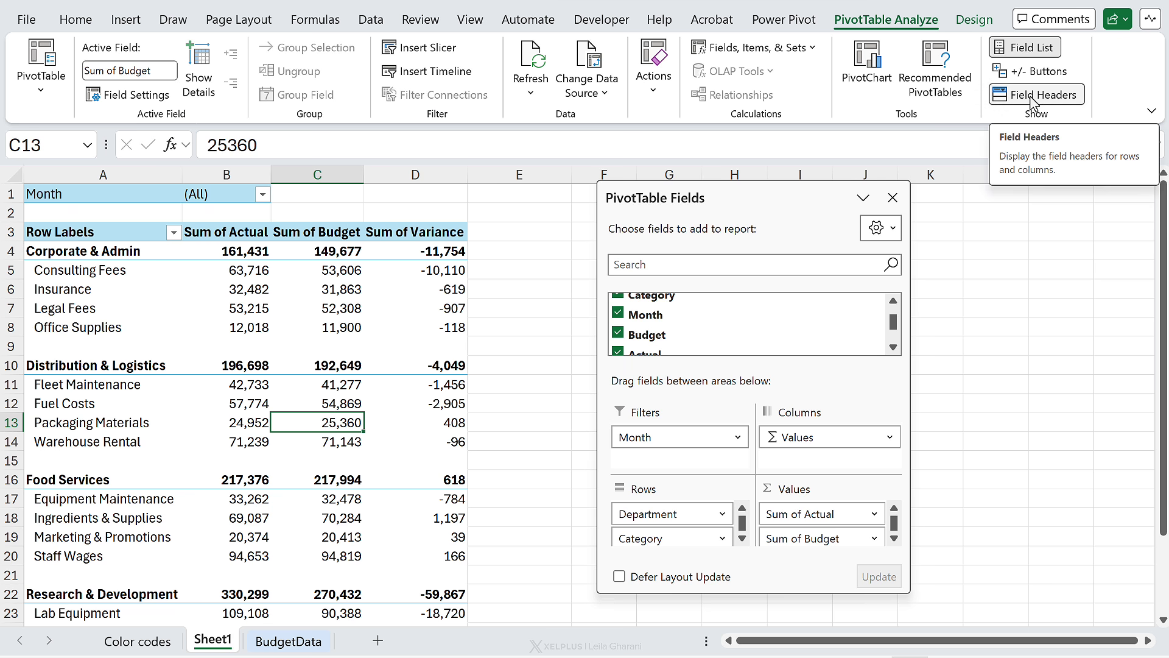
pyautogui.click(1029, 95)
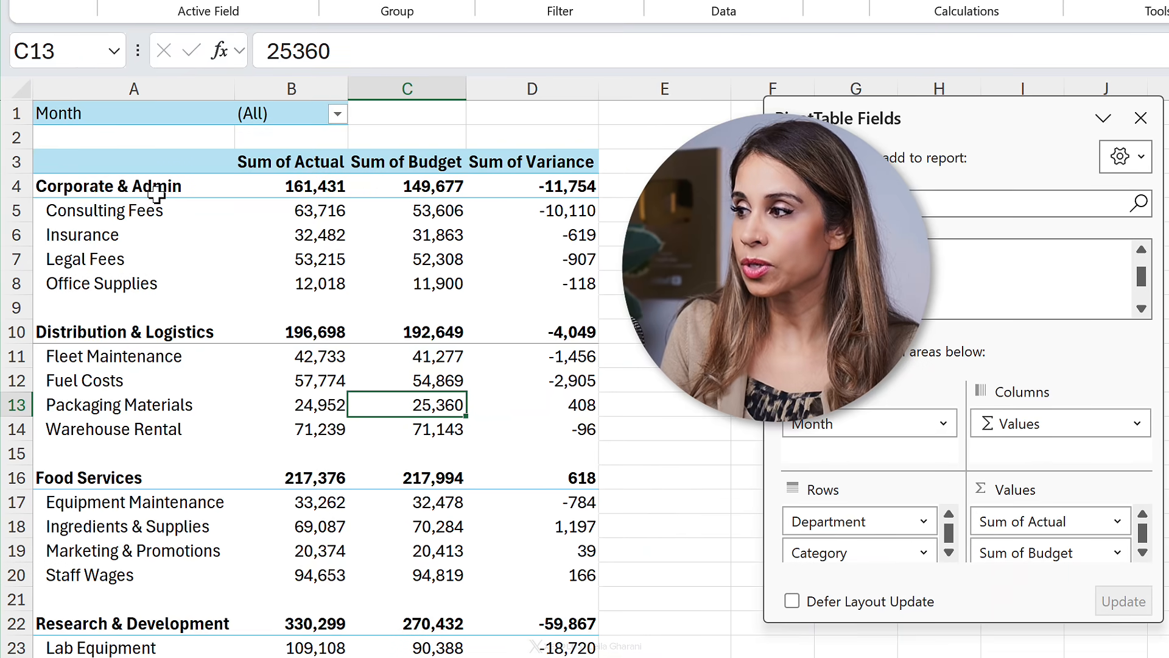
# Step: Rename the Grand Total row label to All Departments
pyautogui.scroll(-4, 238, 226)
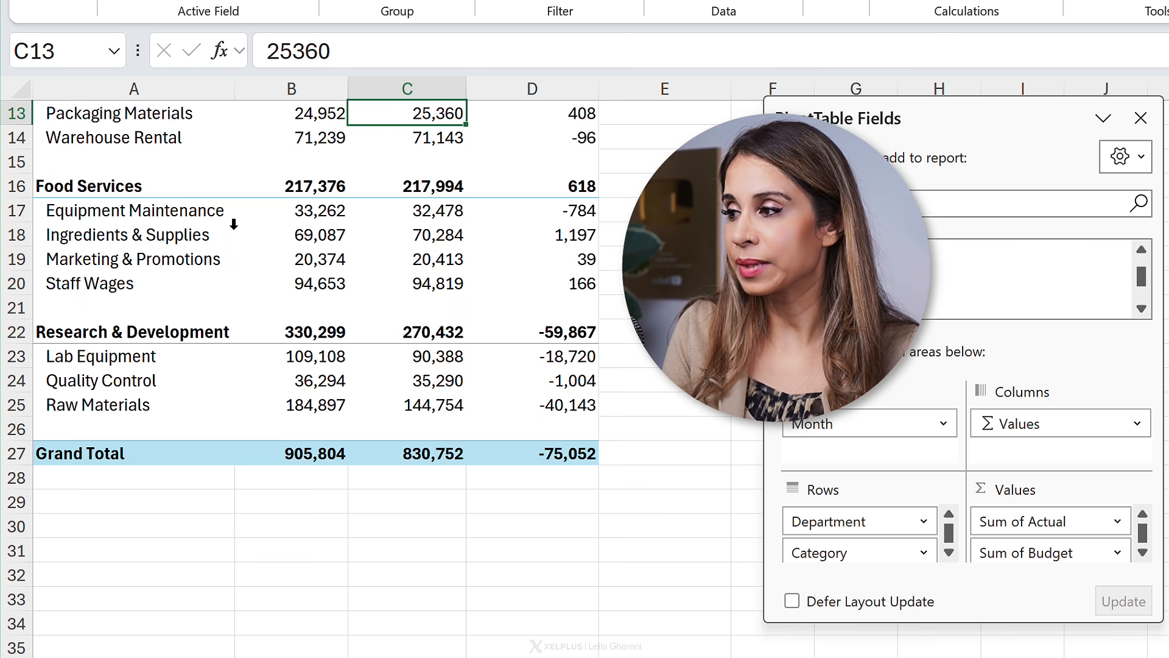
pyautogui.click(119, 457)
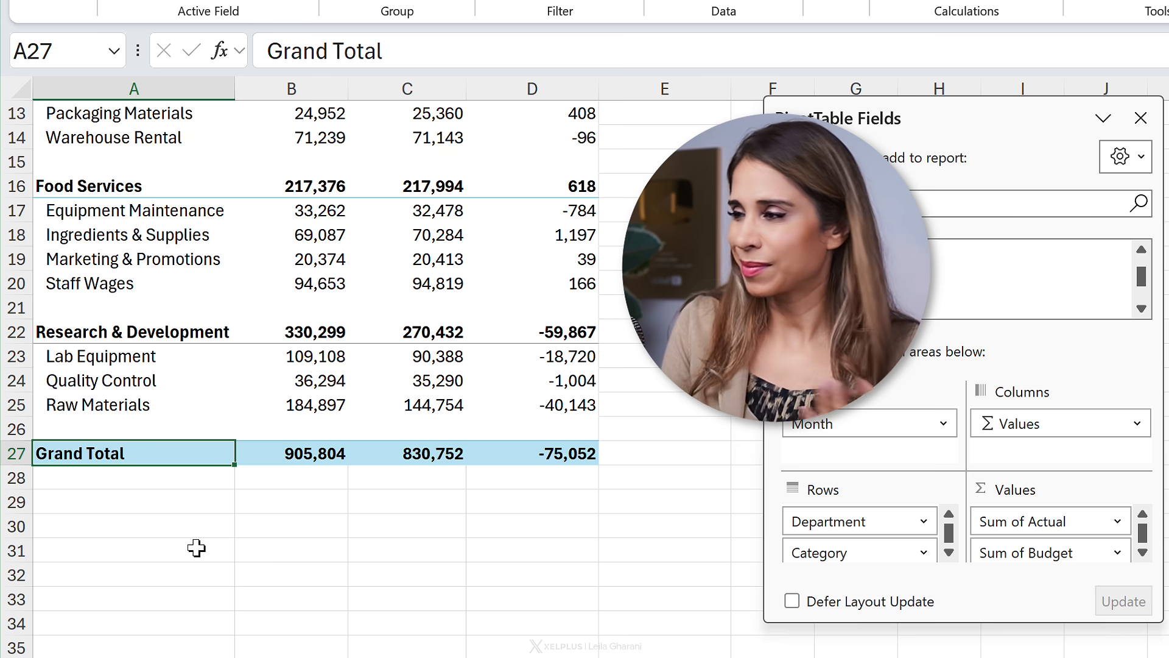
pyautogui.write('All Depart')
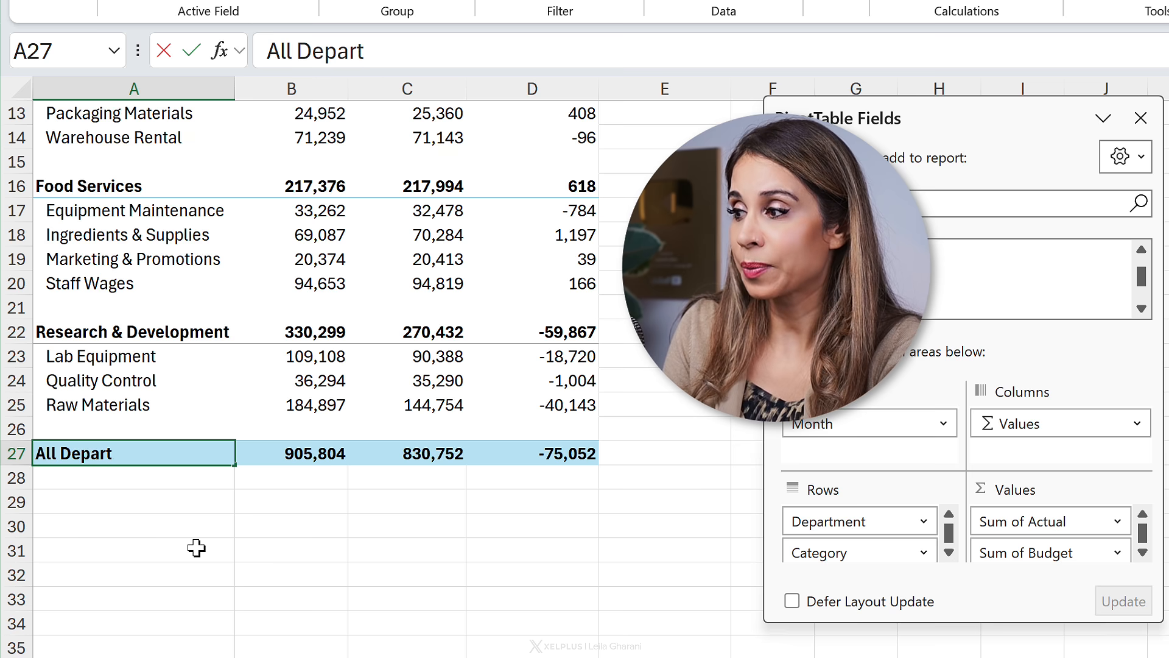
pyautogui.write('ments')
pyautogui.press('Return')
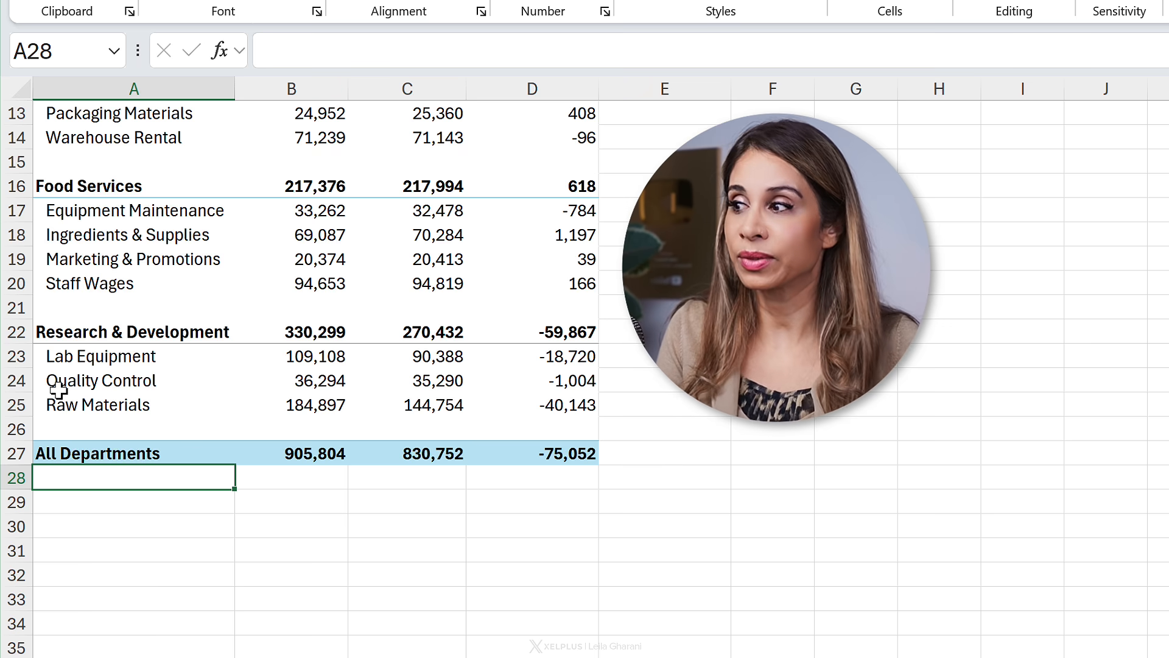
# Step: Rename the Sum of Actual column header to Actual
pyautogui.scroll(4, 199, 379)
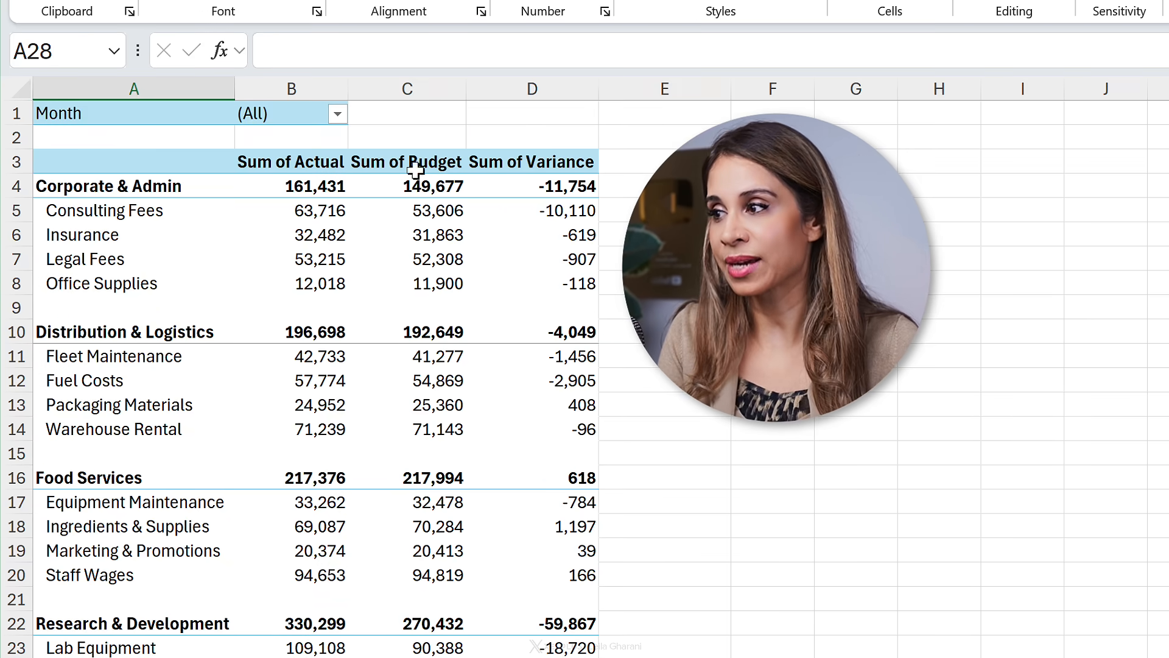
pyautogui.click(309, 166)
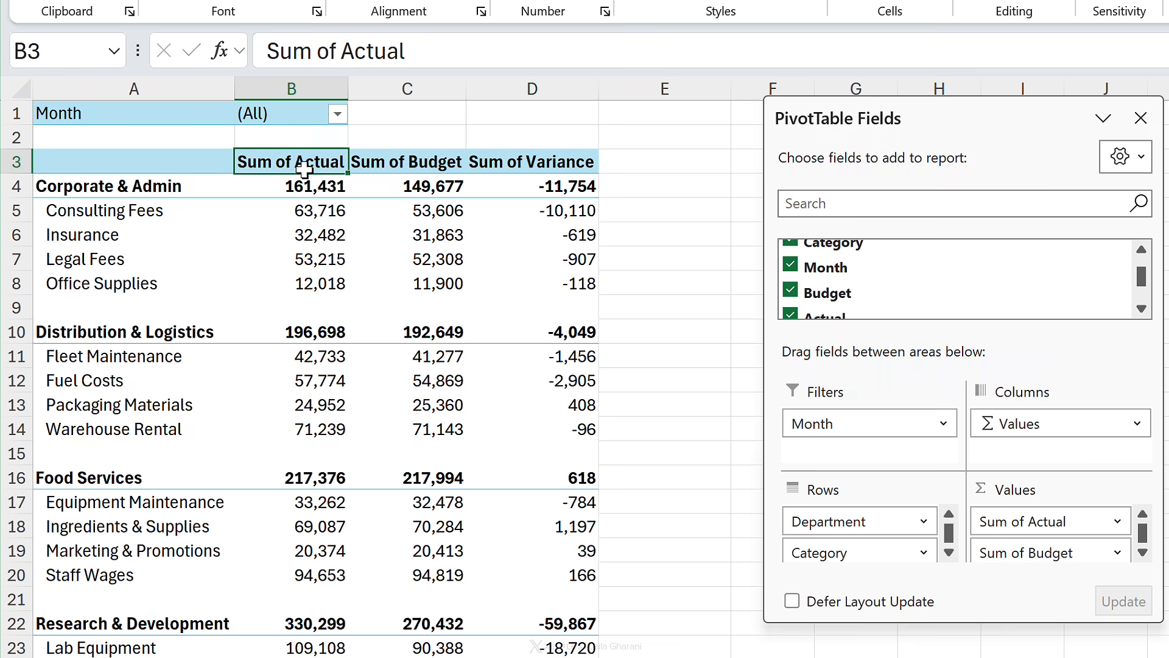
pyautogui.moveTo(340, 52); pyautogui.dragTo(239, 49)
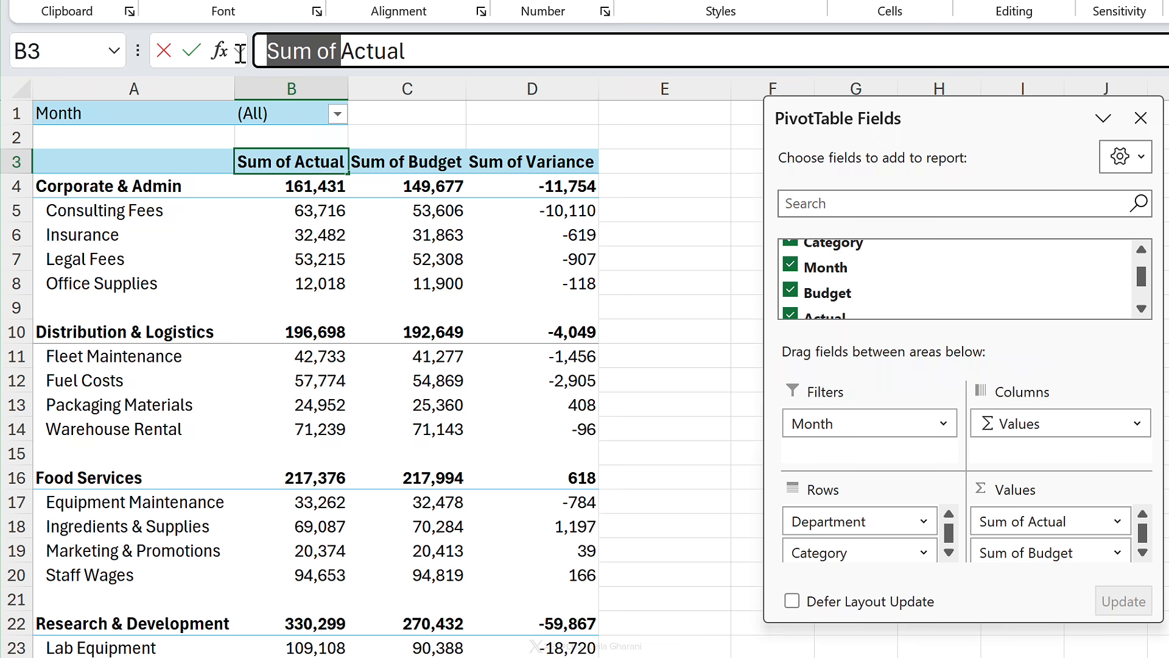
pyautogui.press('BackSpace')
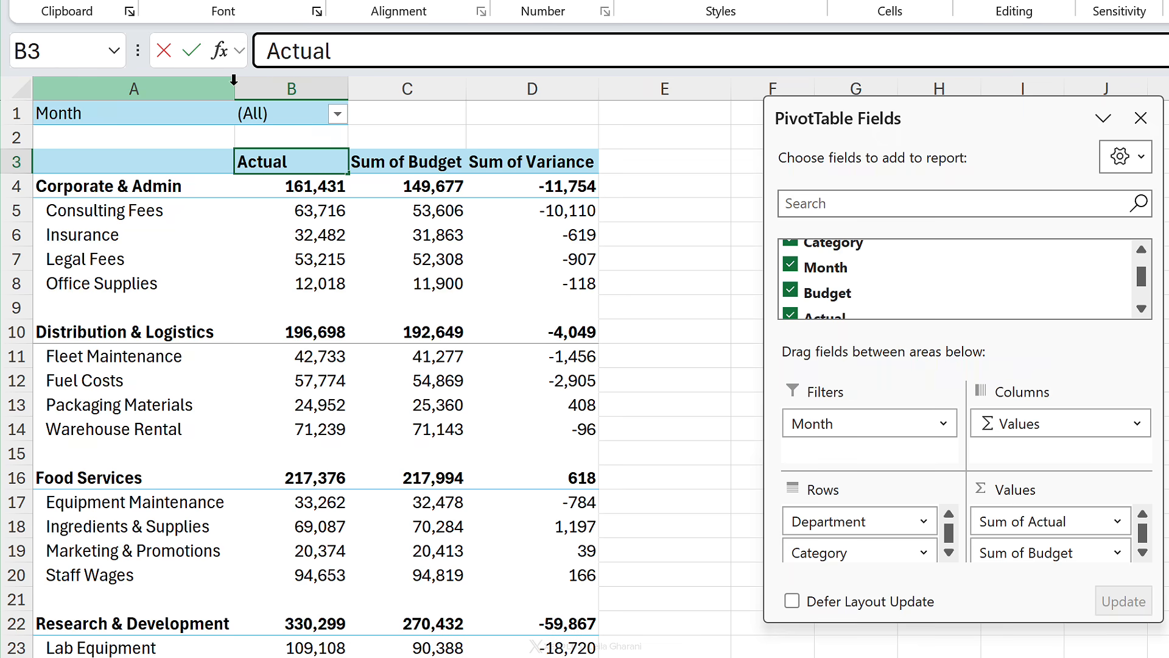
pyautogui.press('Return')
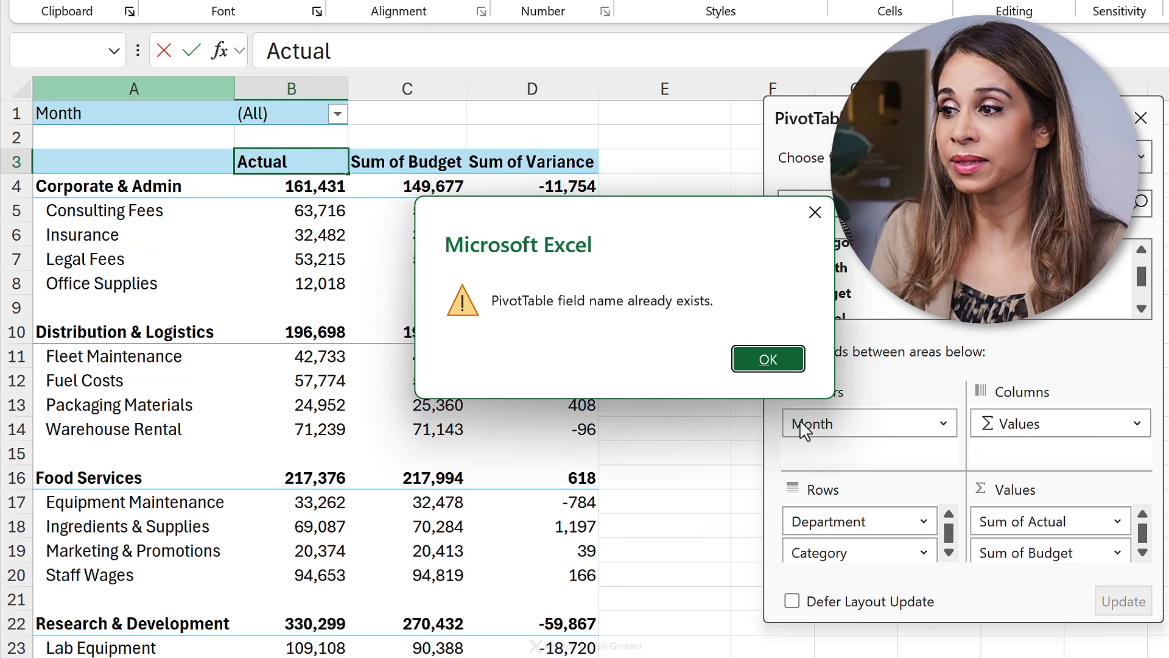
pyautogui.click(767, 360)
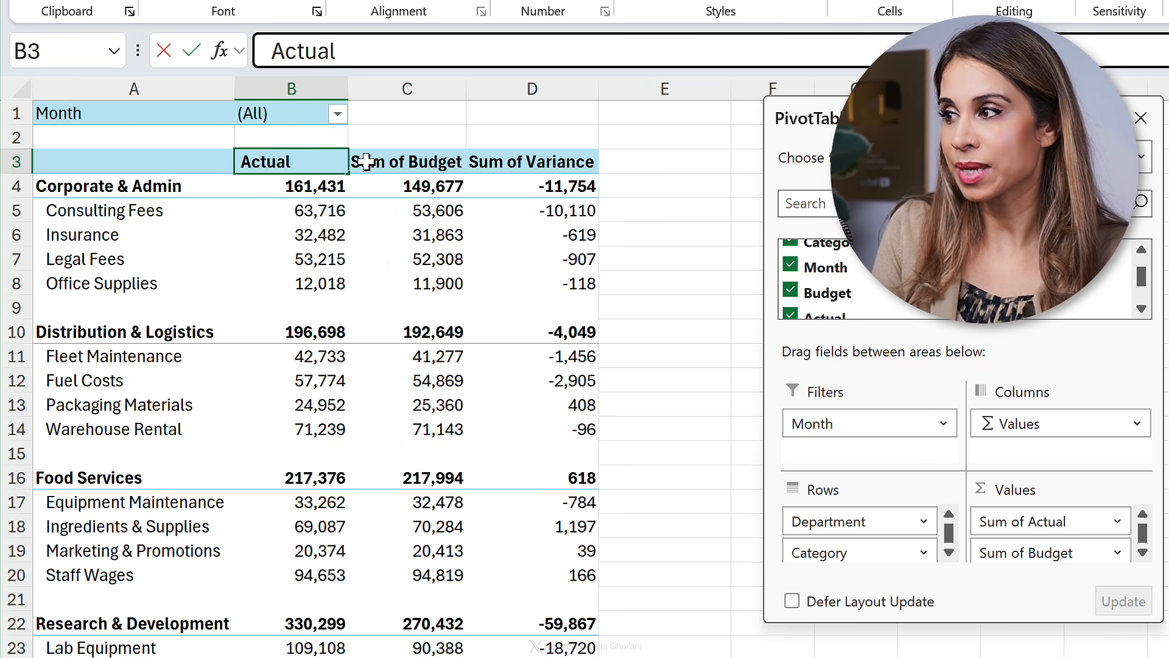
pyautogui.press('Tab')
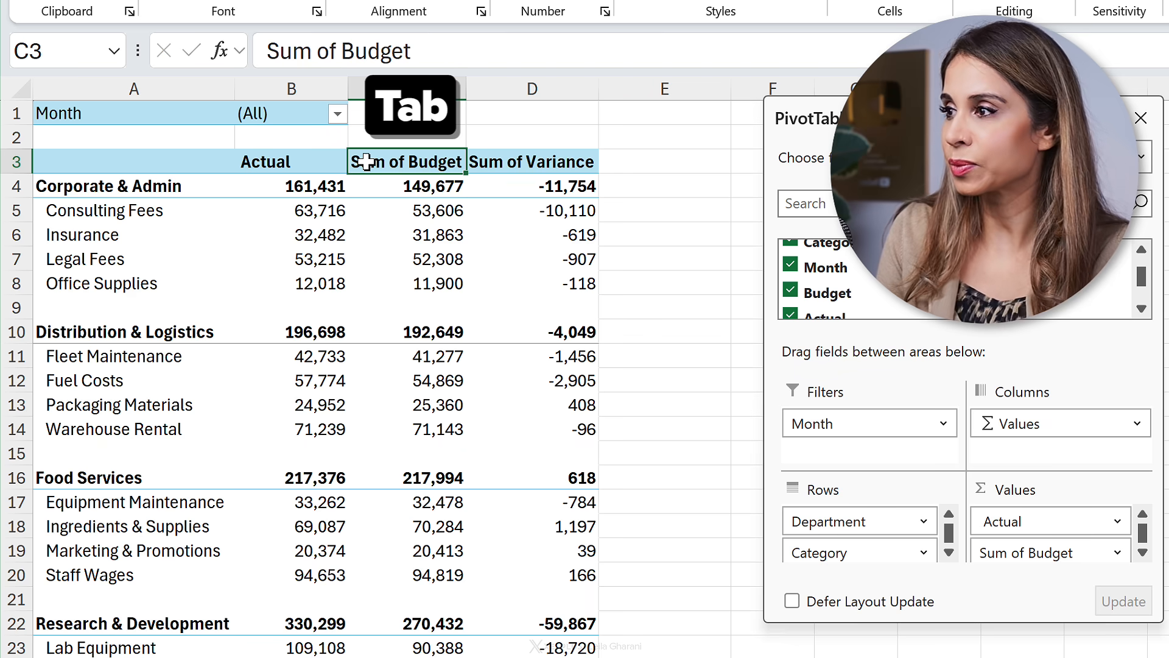
# Step: Rename the Sum of Budget and Sum of Variance headers to Budget and Variance
pyautogui.click(328, 53)
pyautogui.hotkey('shift', 'Home')
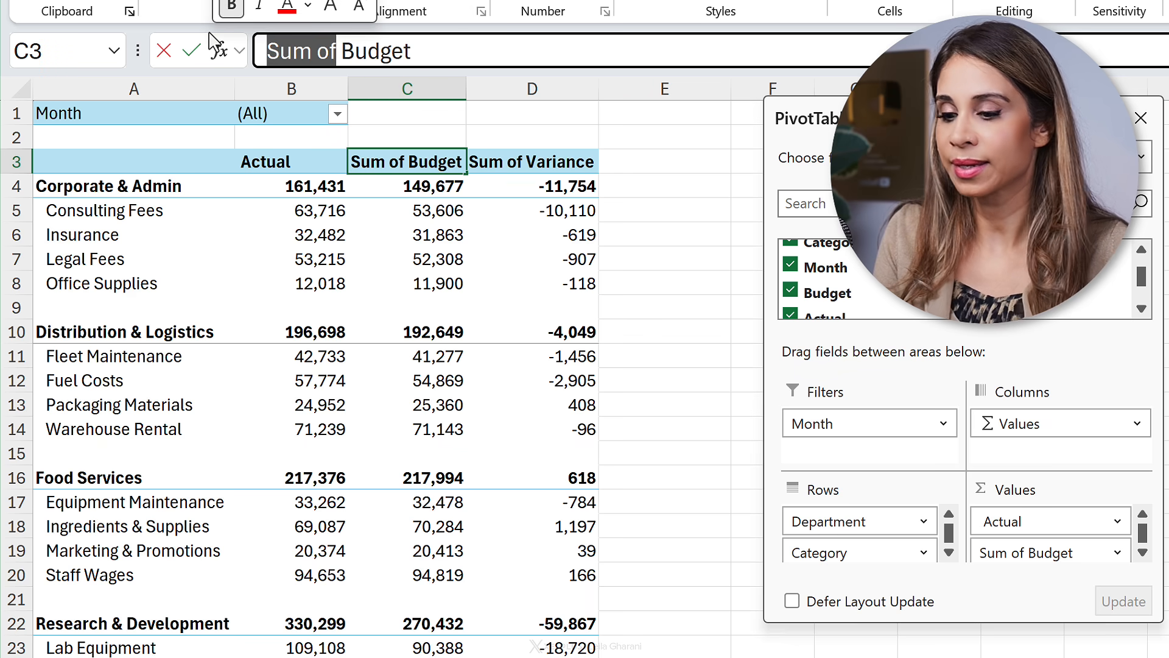
pyautogui.press('BackSpace')
pyautogui.press('Tab')
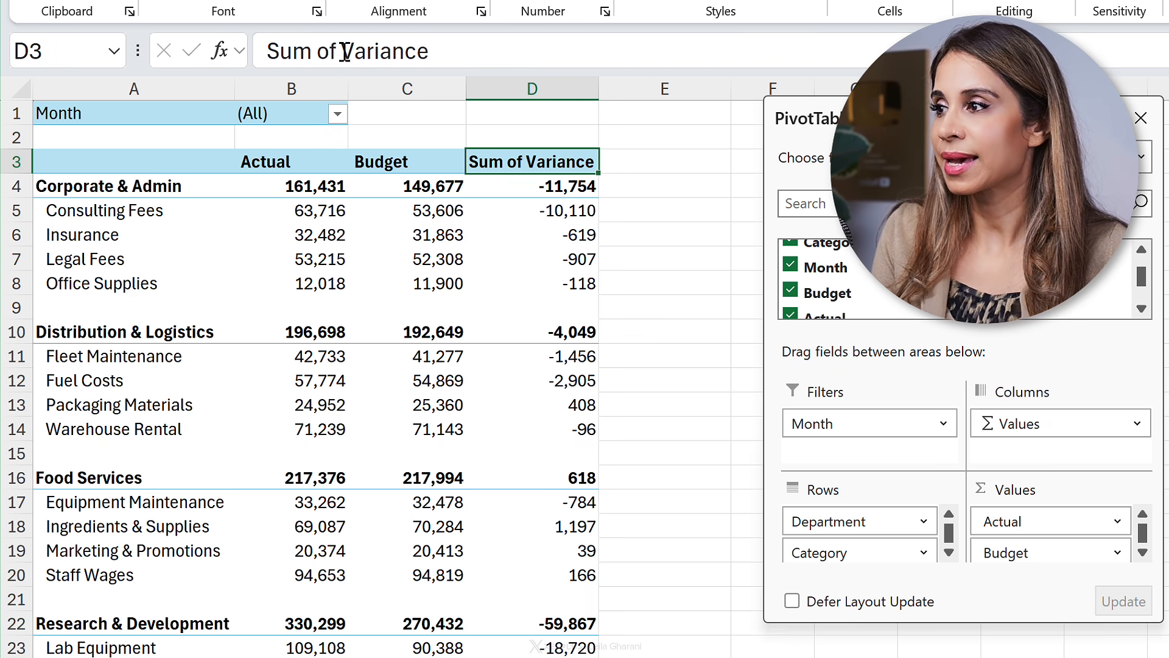
pyautogui.moveTo(346, 51); pyautogui.dragTo(157, 49)
pyautogui.press('BackSpace')
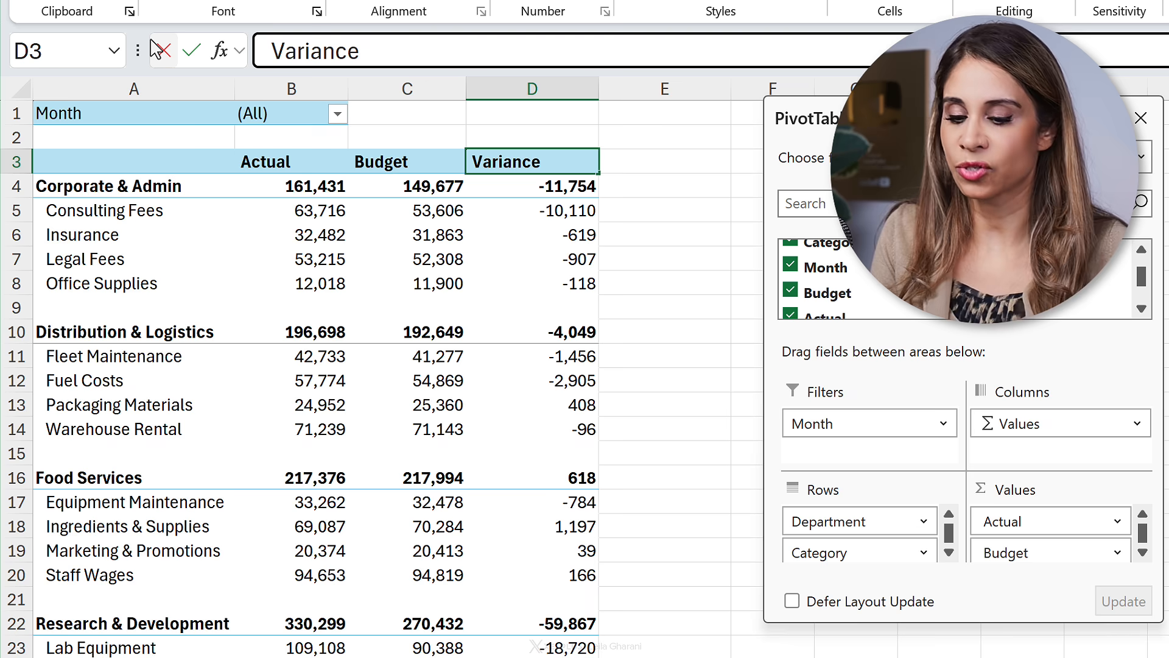
pyautogui.press('Return')
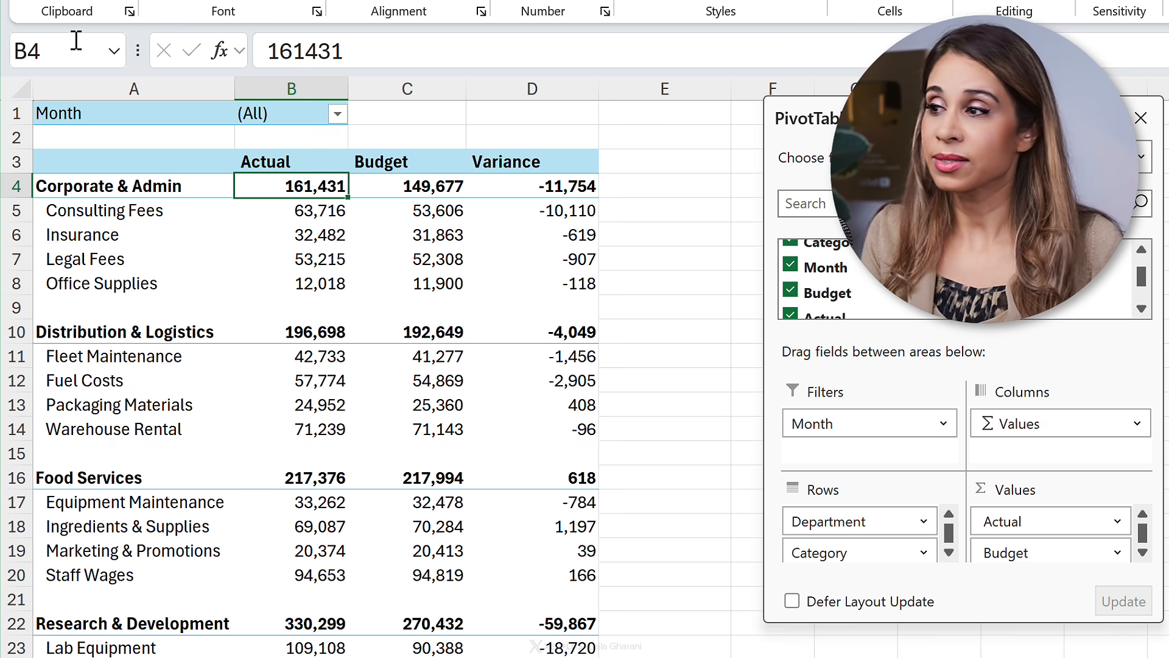
# Step: Filter the report by Month to show only Jan
pyautogui.scroll(-2, 268, 363)
pyautogui.scroll(2, 268, 363)
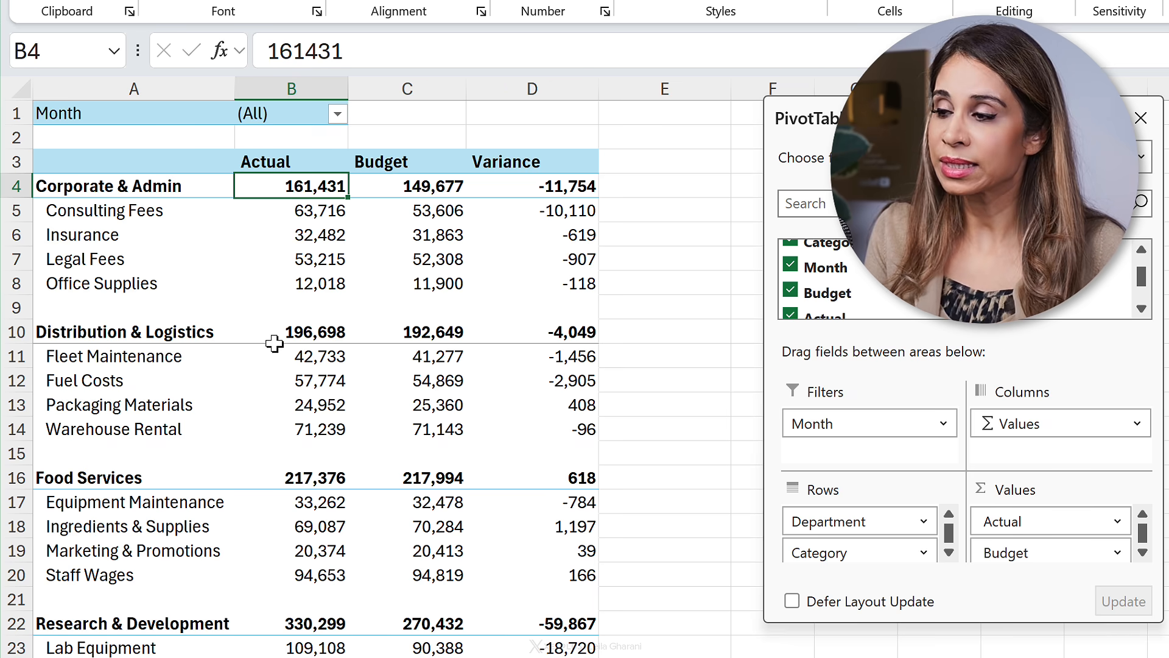
pyautogui.click(337, 114)
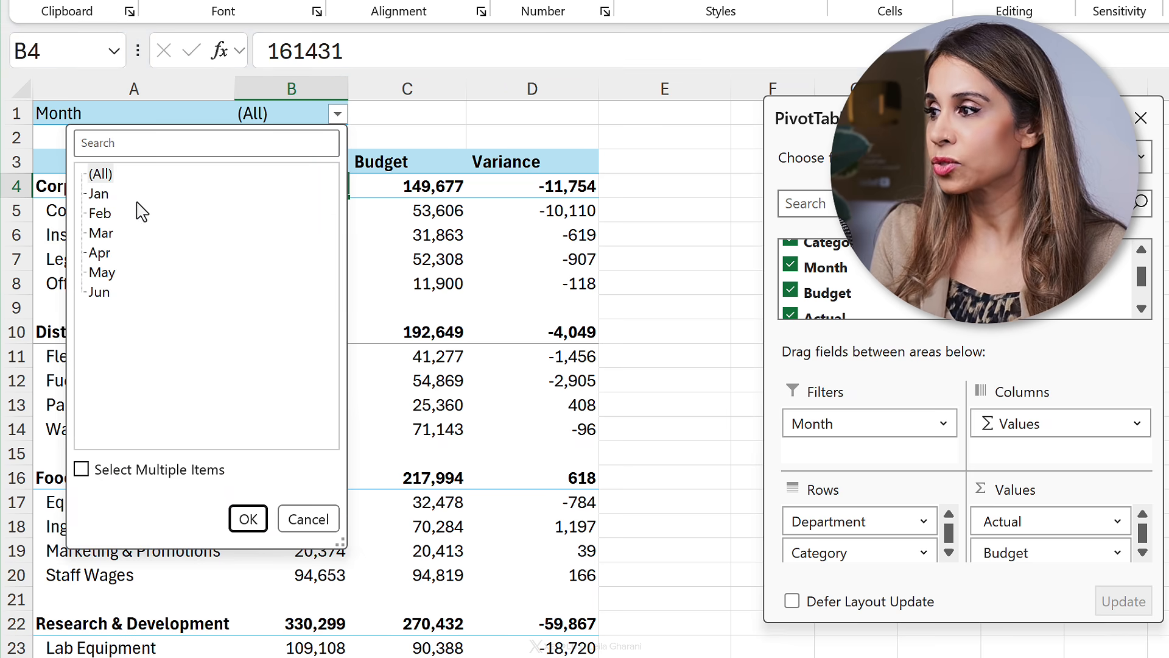
pyautogui.click(99, 193)
pyautogui.click(244, 515)
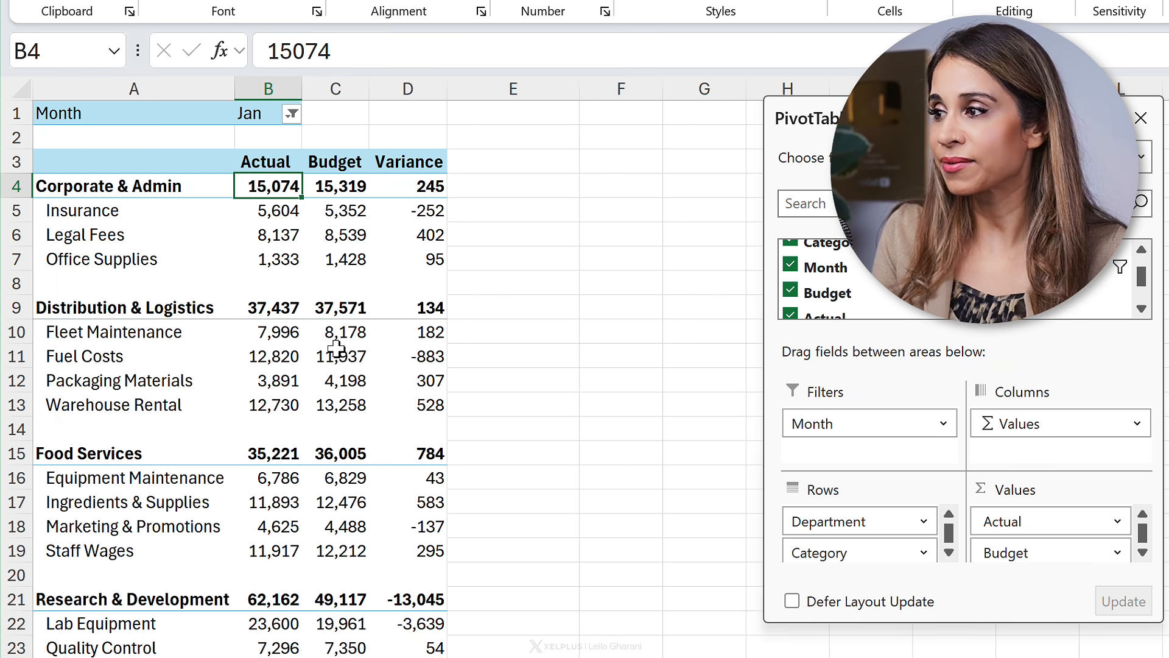
# Step: Change the Month filter to Feb
pyautogui.click(292, 115)
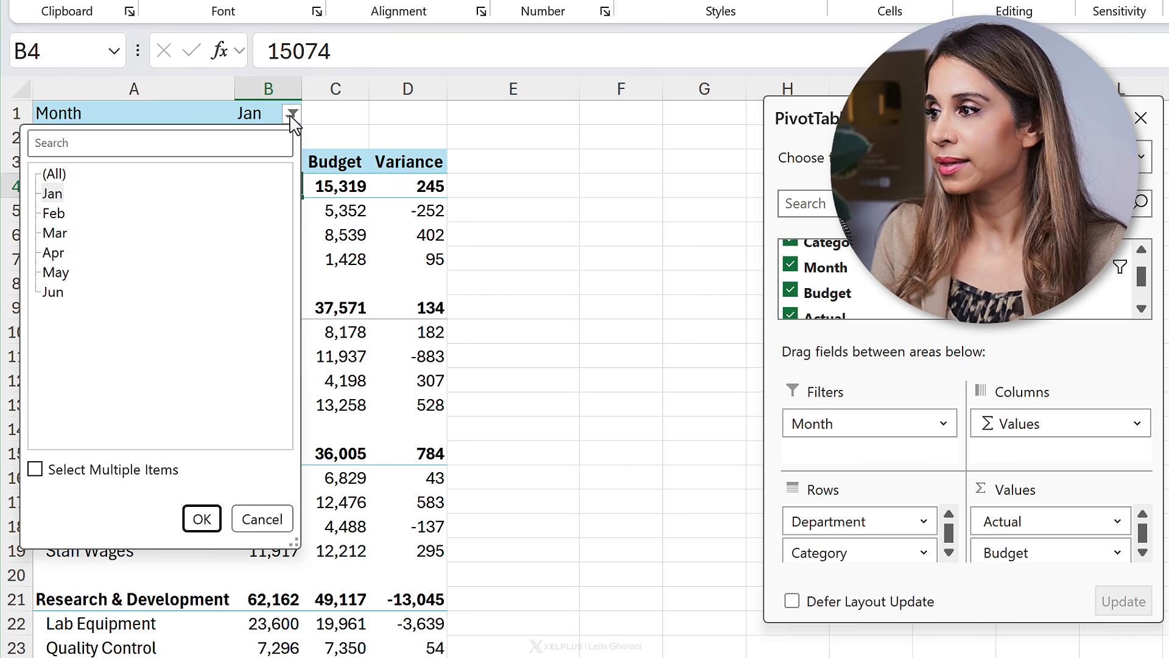
pyautogui.click(53, 213)
pyautogui.click(201, 519)
pyautogui.scroll(-4, 316, 300)
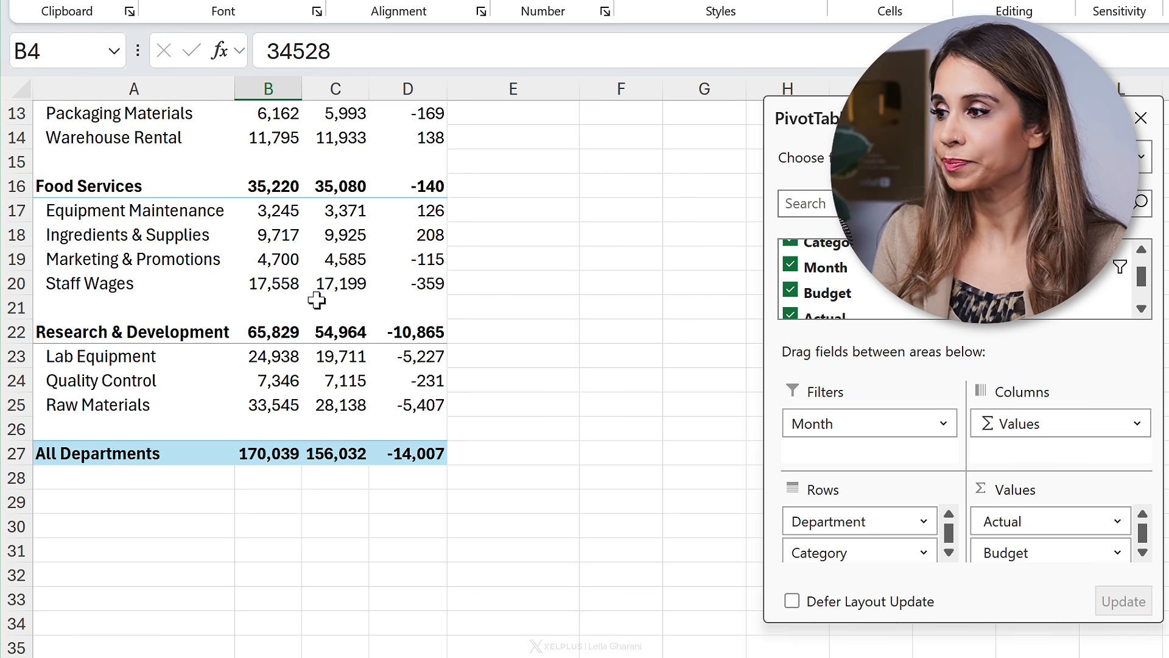
pyautogui.scroll(4, 316, 300)
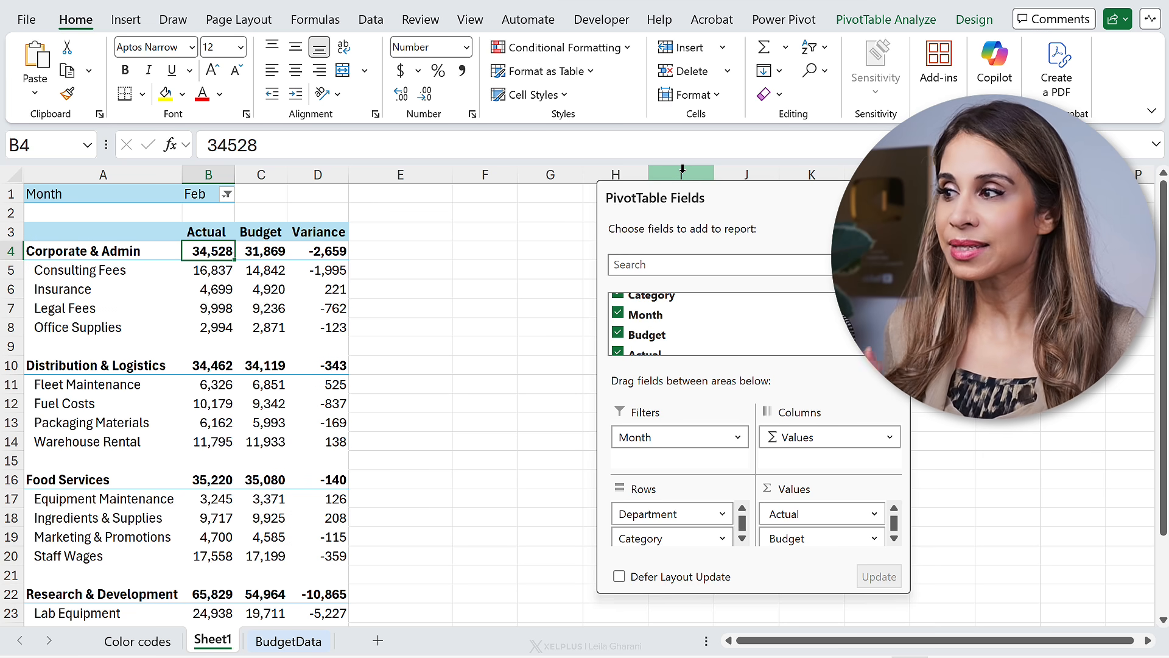
# Step: Apply the second Light PivotTable style to the report
pyautogui.click(972, 22)
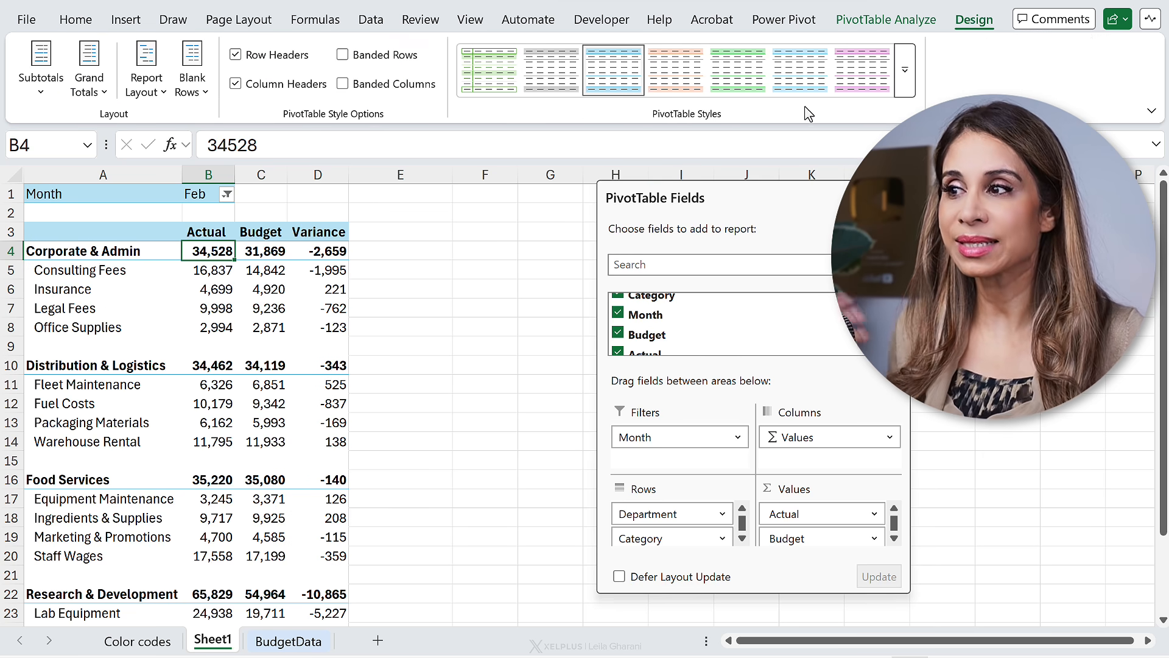
pyautogui.click(904, 81)
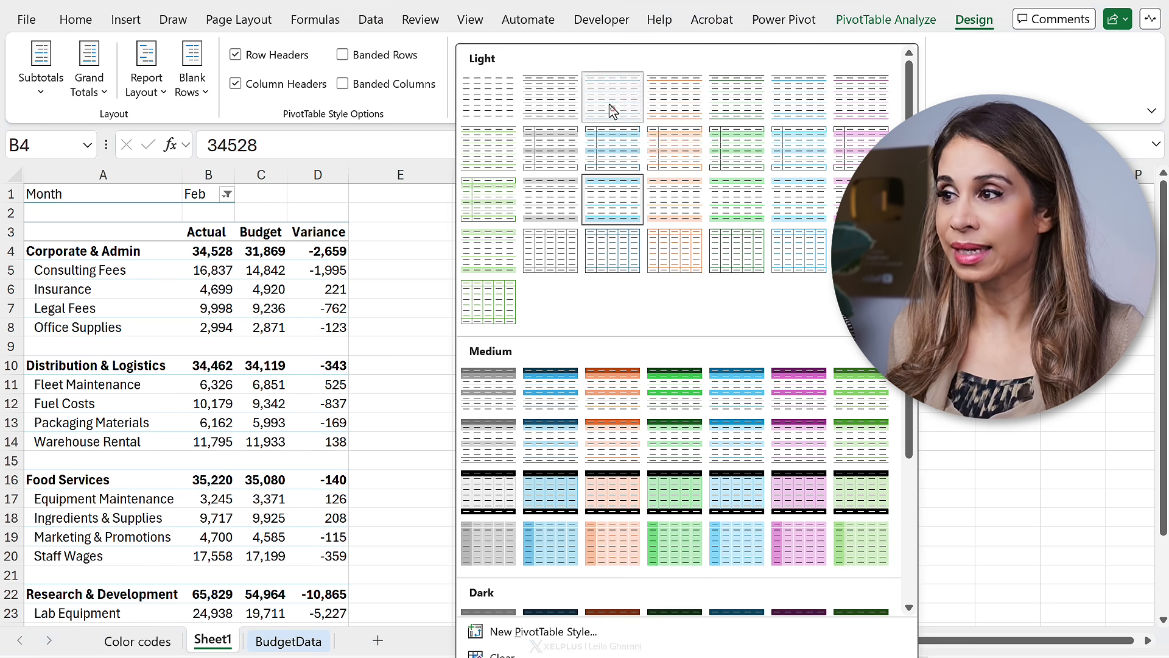
pyautogui.click(612, 110)
pyautogui.click(904, 86)
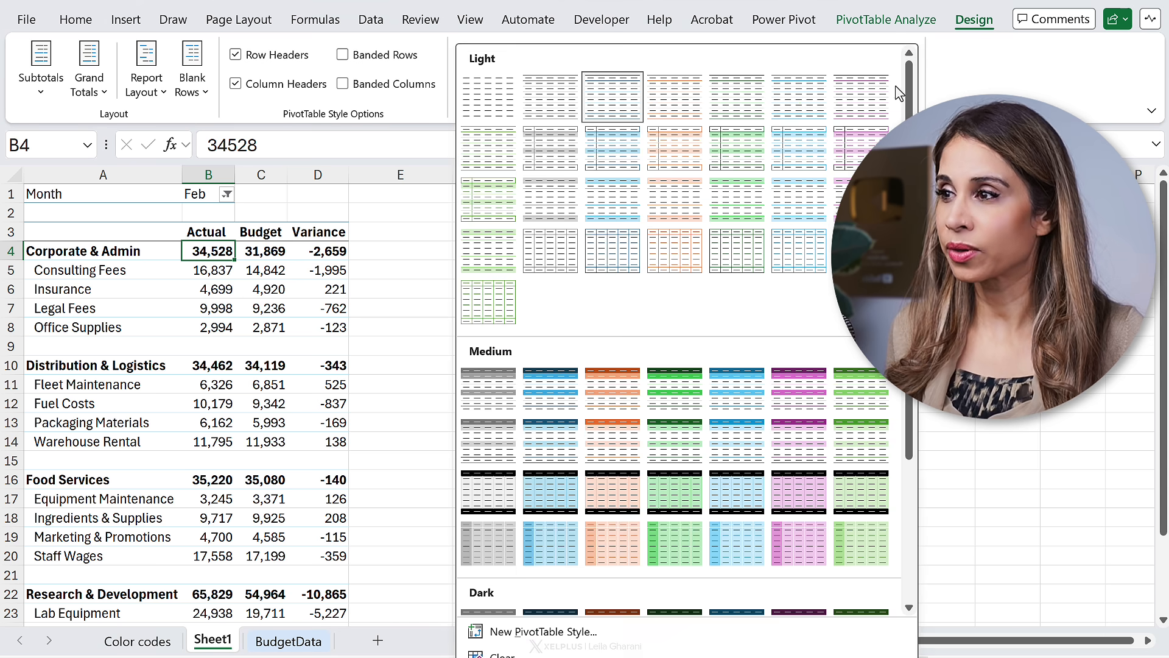
pyautogui.click(556, 109)
pyautogui.scroll(-3, 282, 326)
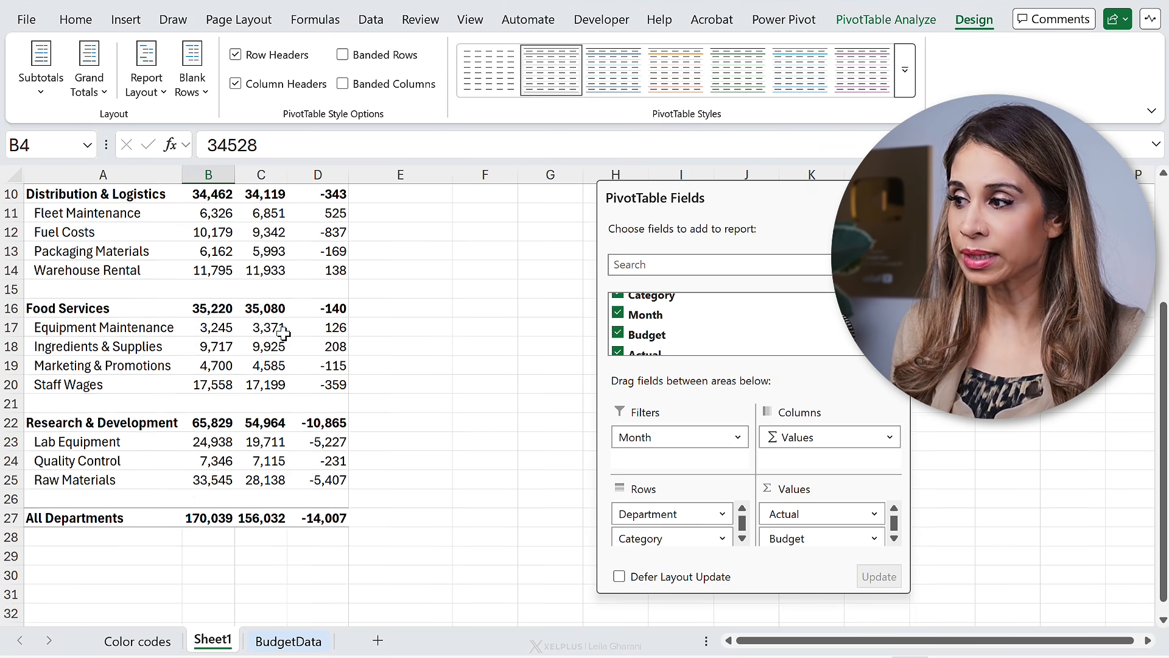
pyautogui.scroll(3, 283, 332)
# Step: Duplicate that PivotTable style and name the copy XelPlus Style
pyautogui.moveTo(286, 329)
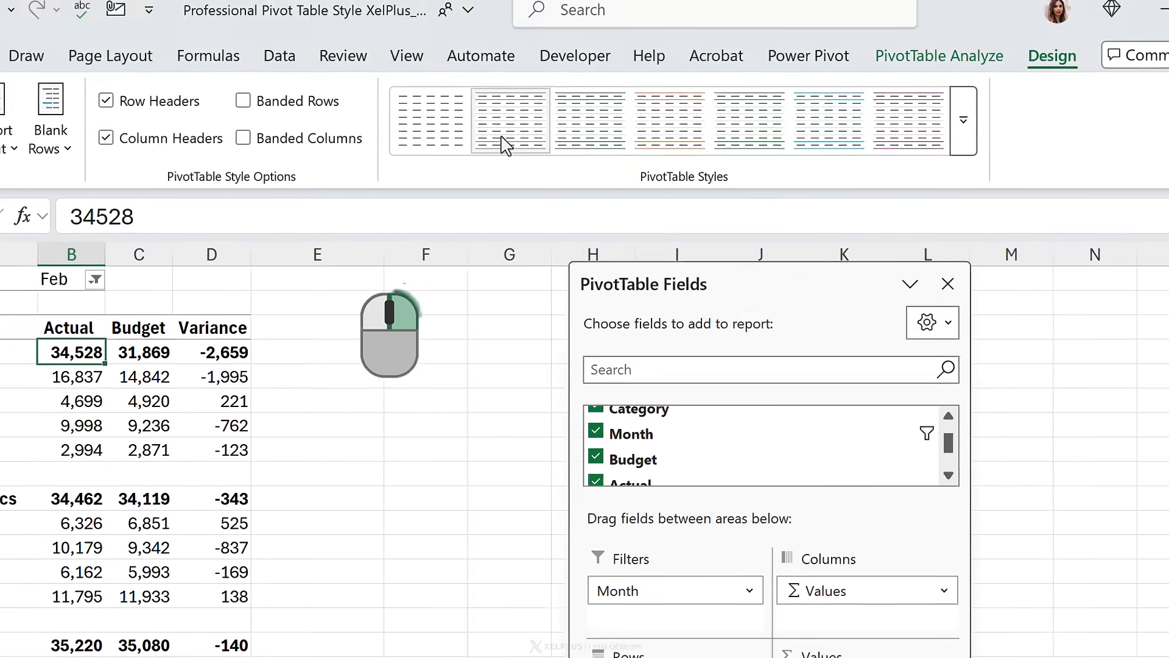
pyautogui.rightClick(504, 145)
pyautogui.click(551, 271)
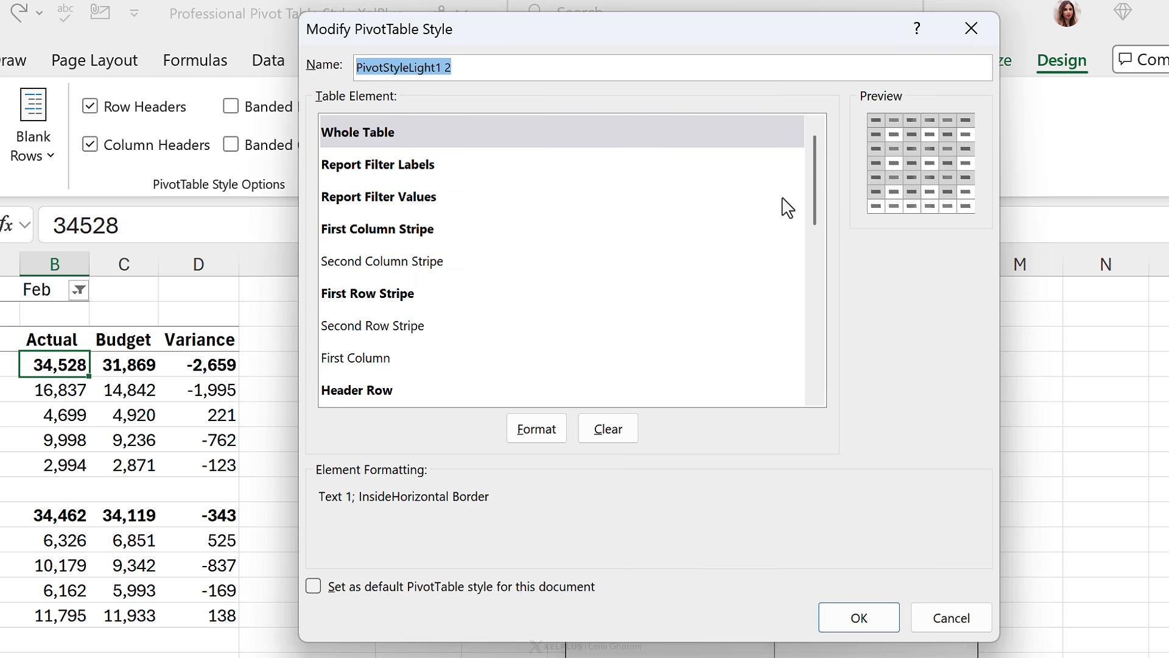
pyautogui.write('C')
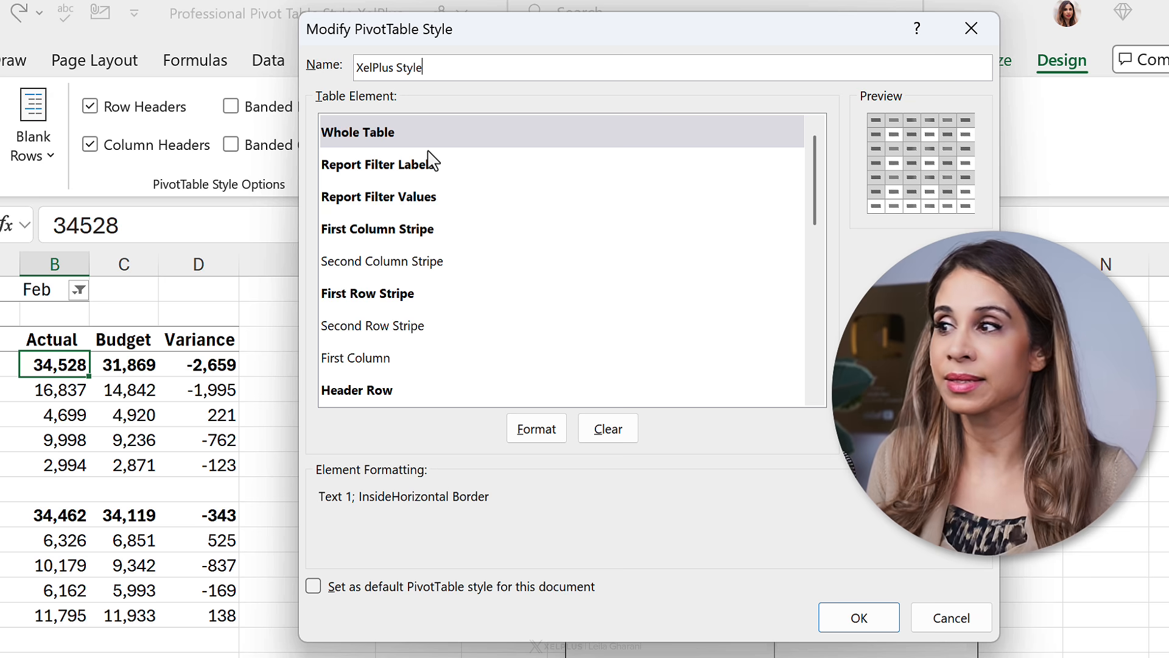
# Step: Format the Header Row element of XelPlus Style with only a black bottom border and save the style
pyautogui.click(366, 393)
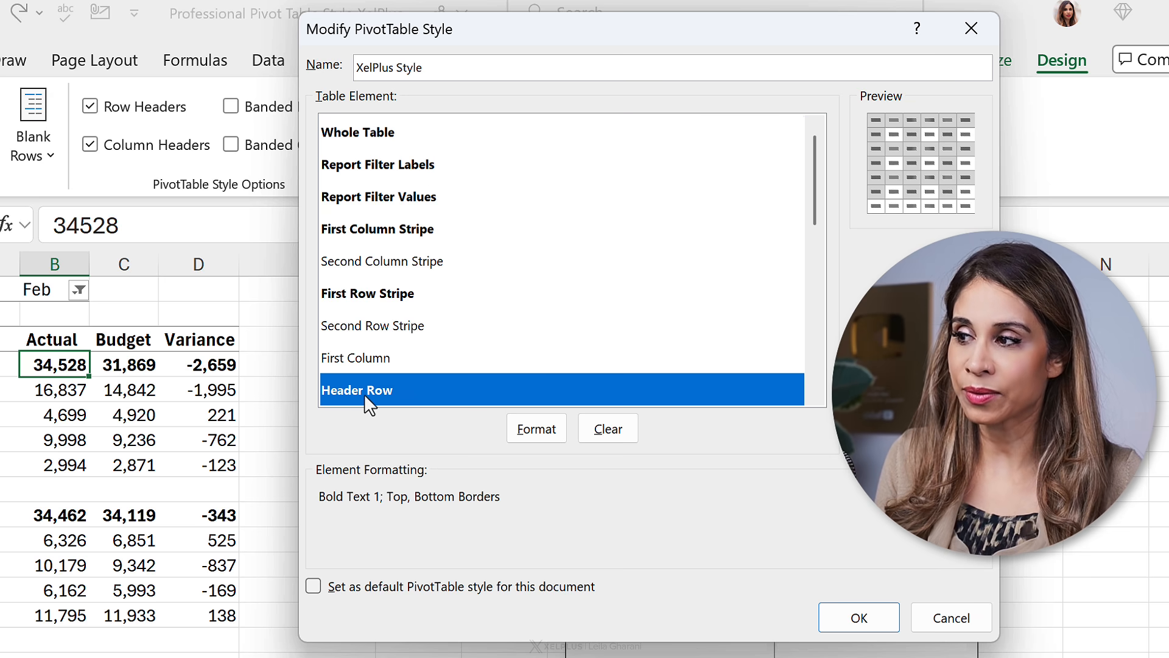
pyautogui.click(538, 436)
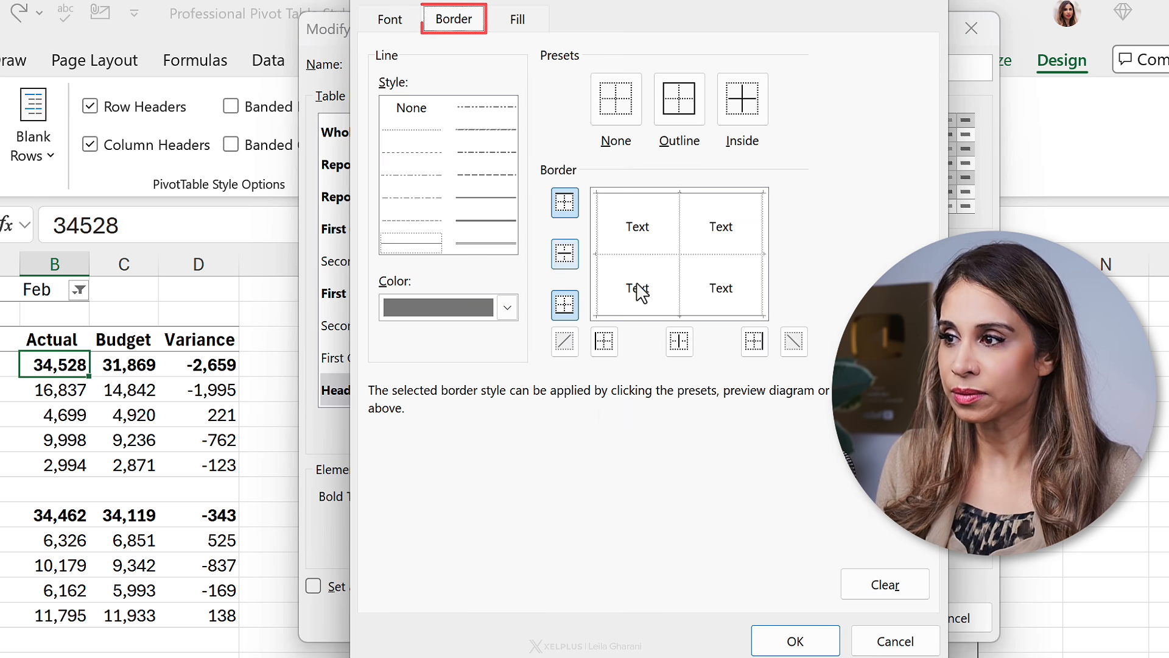
pyautogui.click(395, 22)
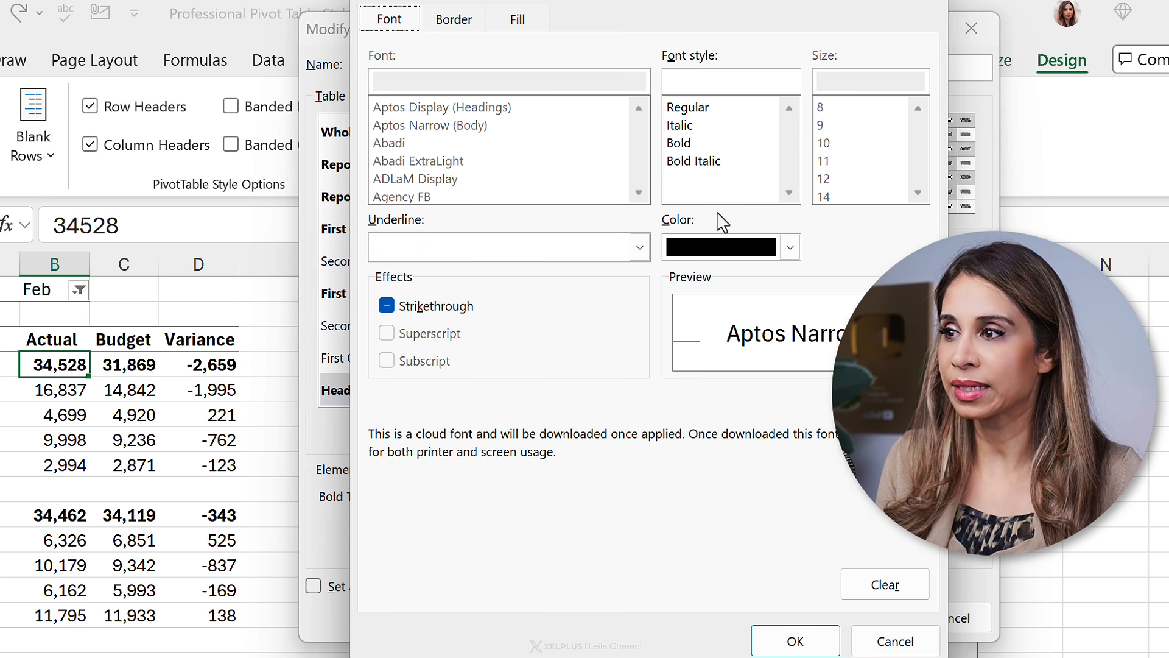
pyautogui.click(769, 243)
pyautogui.click(712, 352)
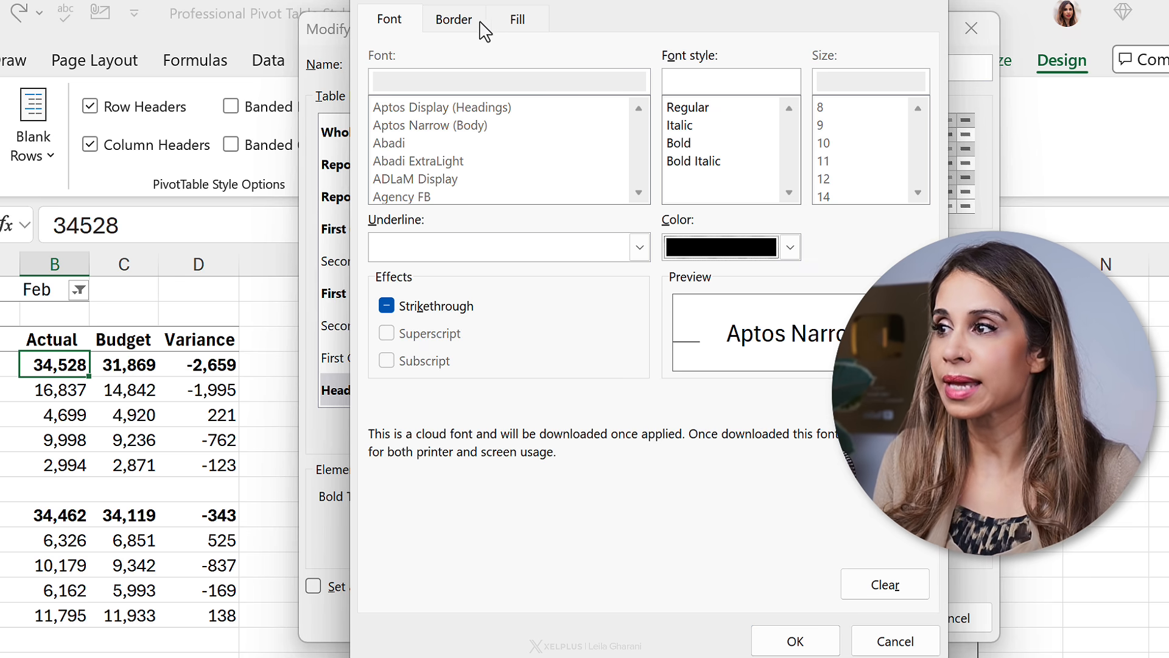
pyautogui.click(451, 19)
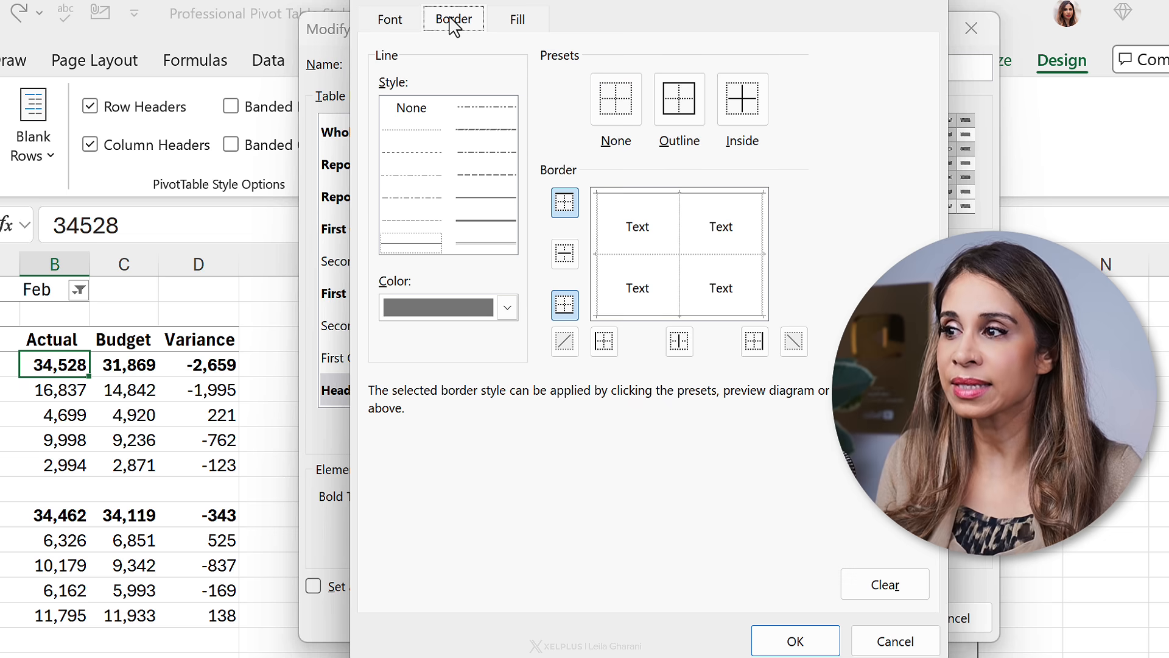
pyautogui.click(507, 307)
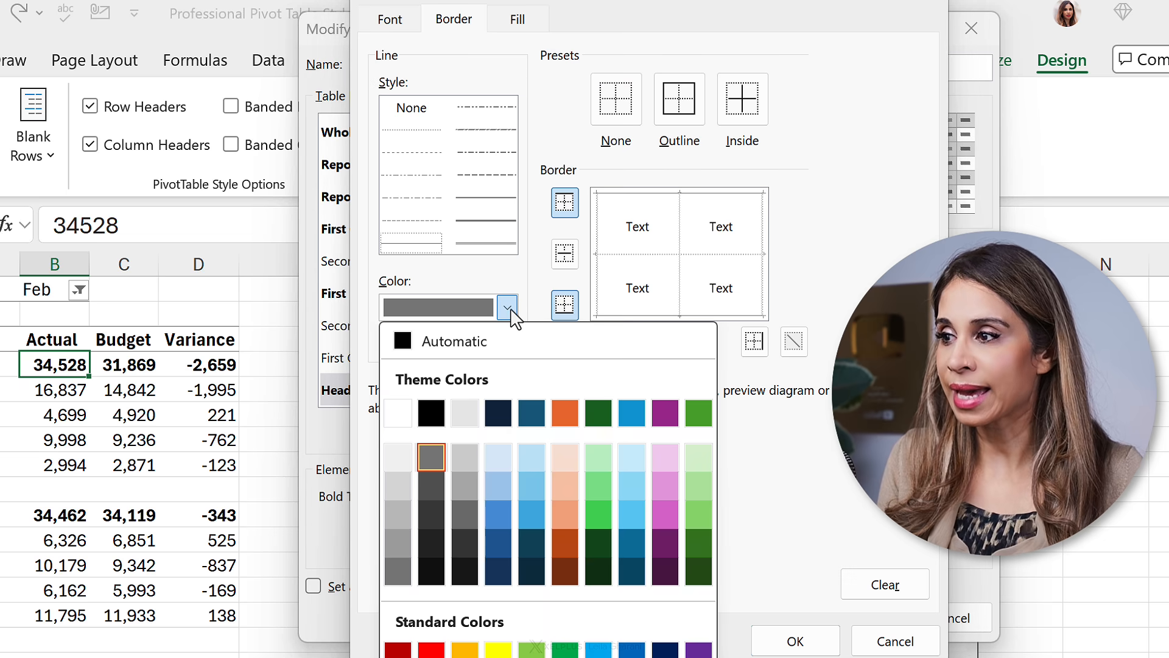
pyautogui.click(430, 413)
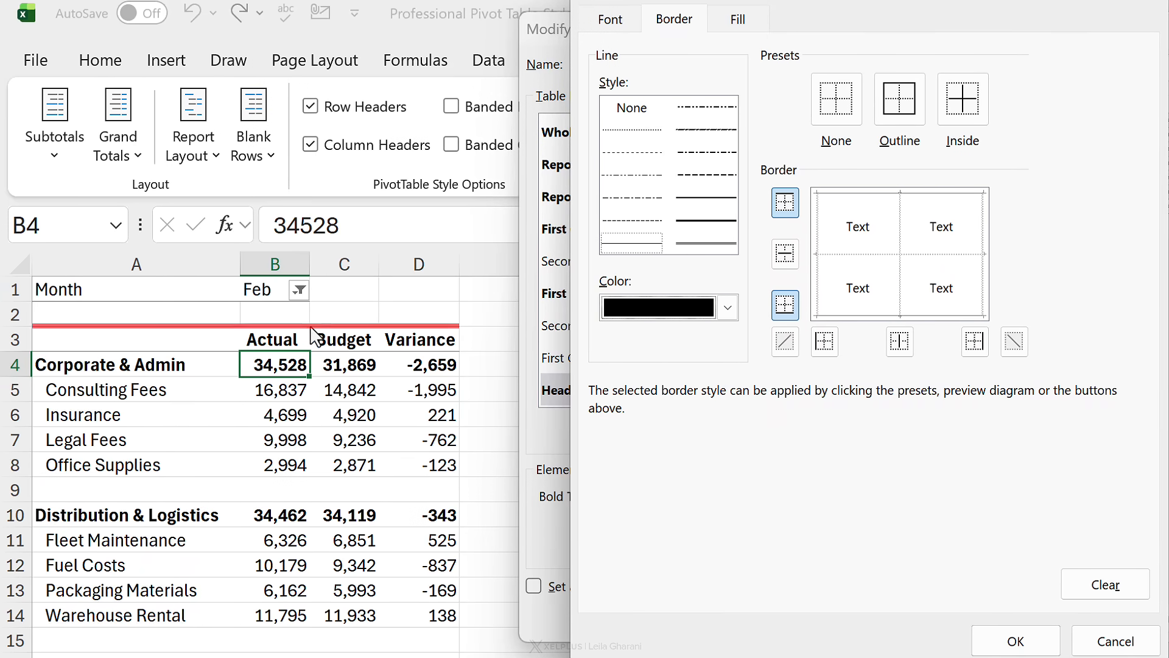
pyautogui.click(835, 116)
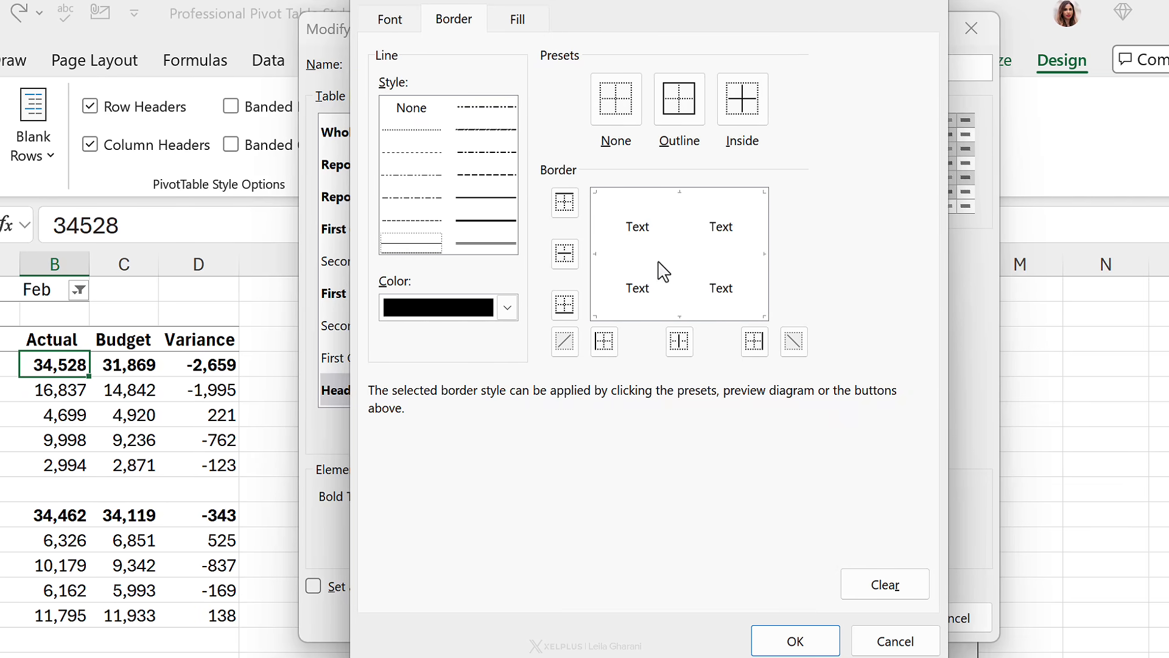
pyautogui.click(709, 315)
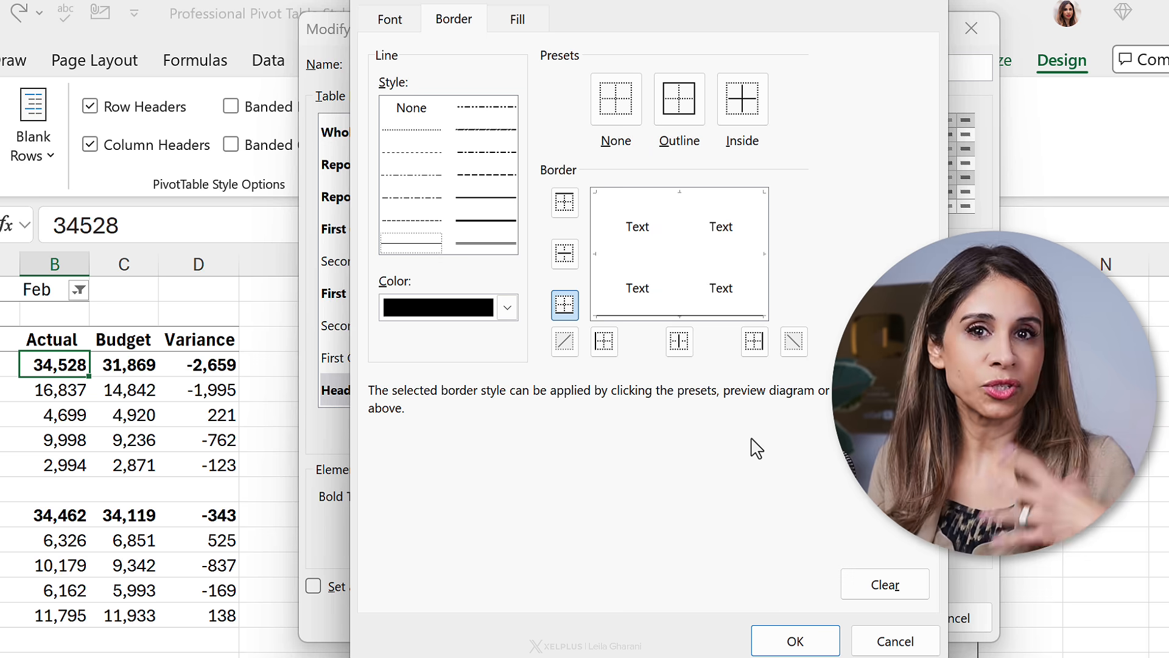
pyautogui.click(795, 640)
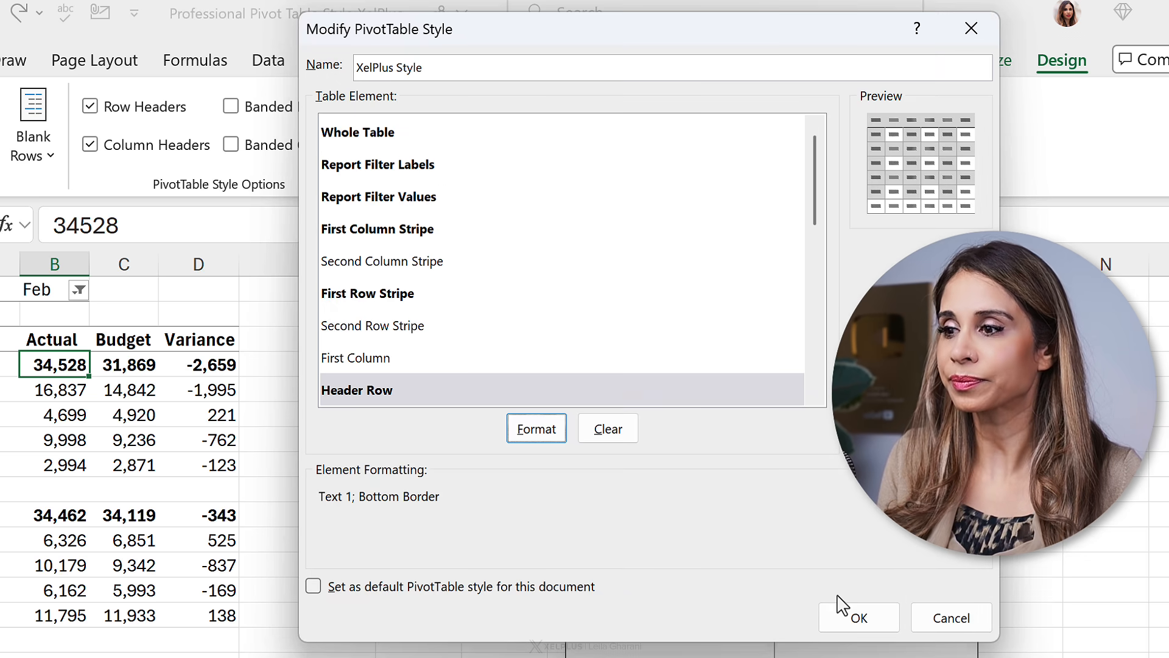
pyautogui.click(858, 617)
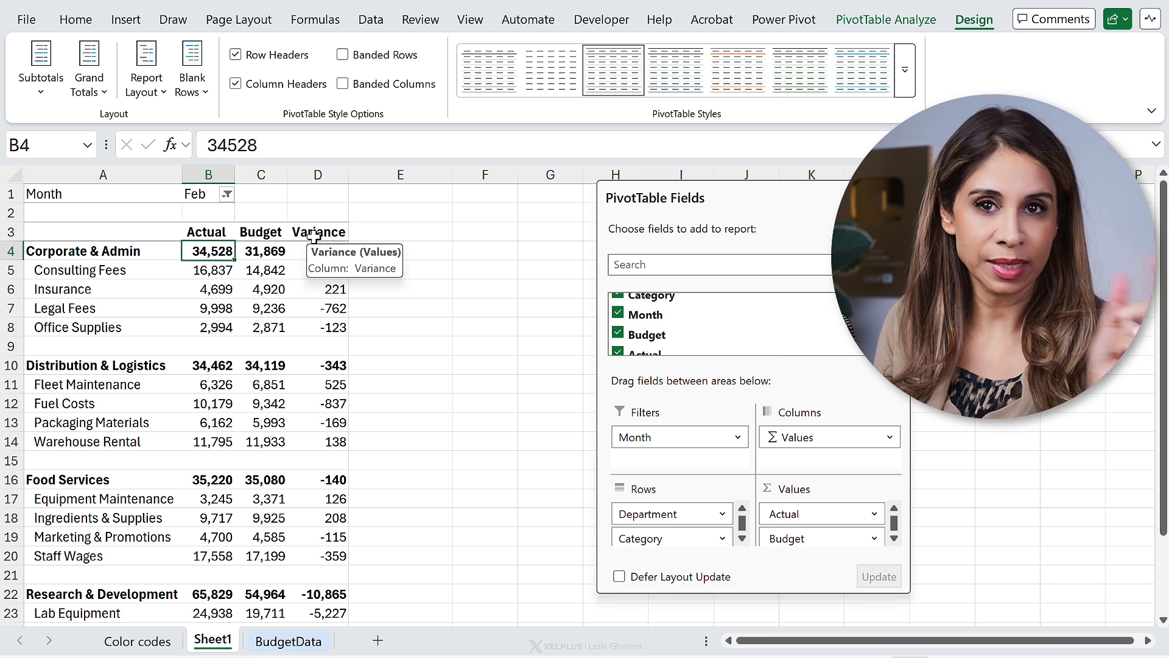
# Step: Apply the custom XelPlus Style to the pivot table
pyautogui.click(906, 78)
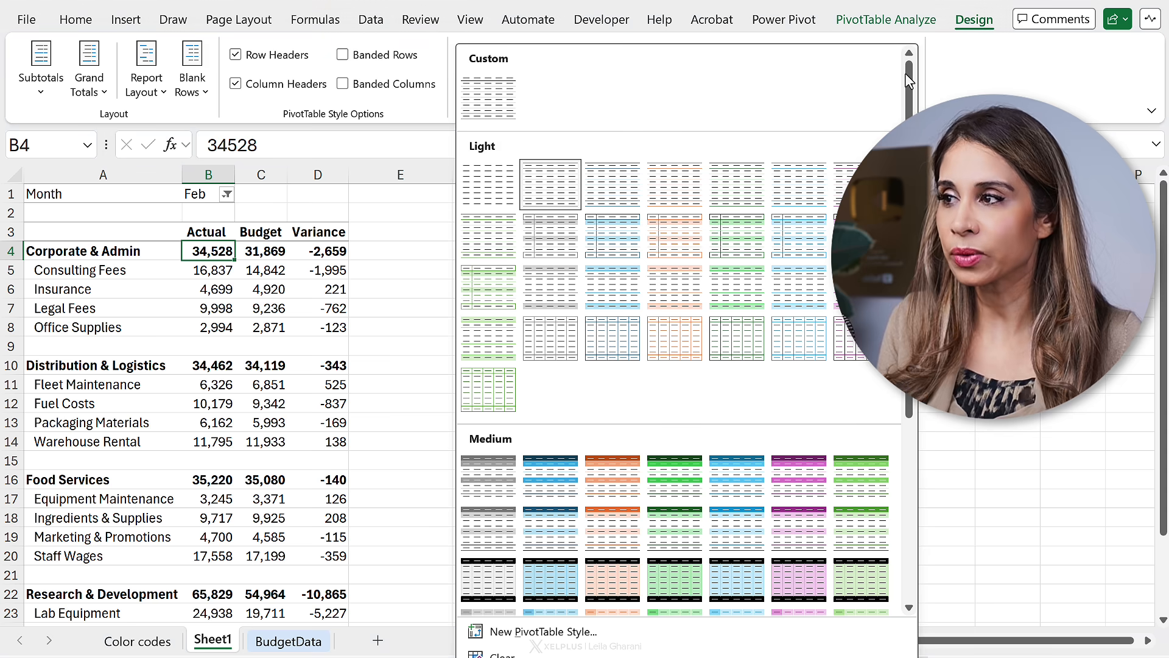
pyautogui.click(500, 95)
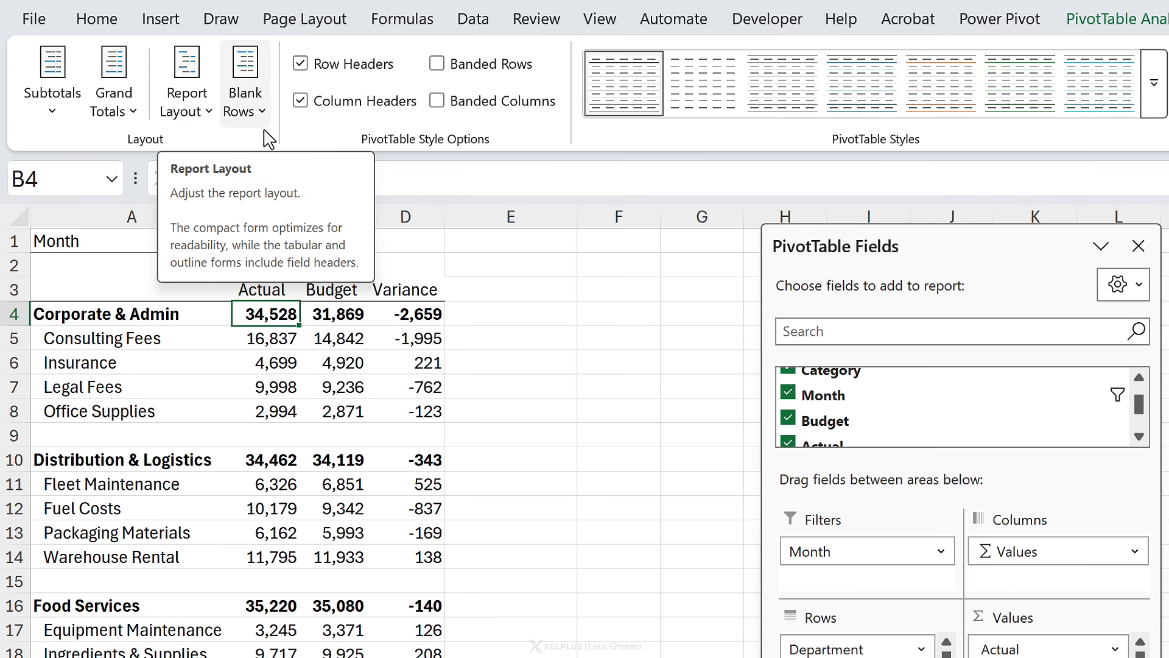
# Step: Hide the worksheet gridlines
pyautogui.click(601, 22)
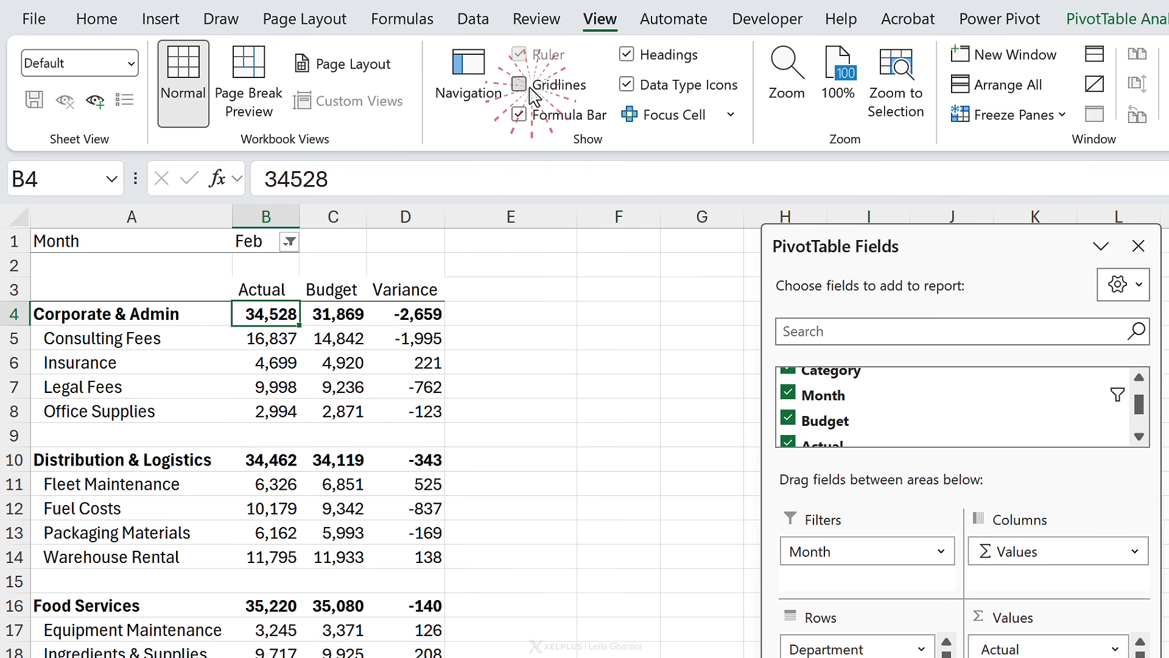
pyautogui.click(527, 88)
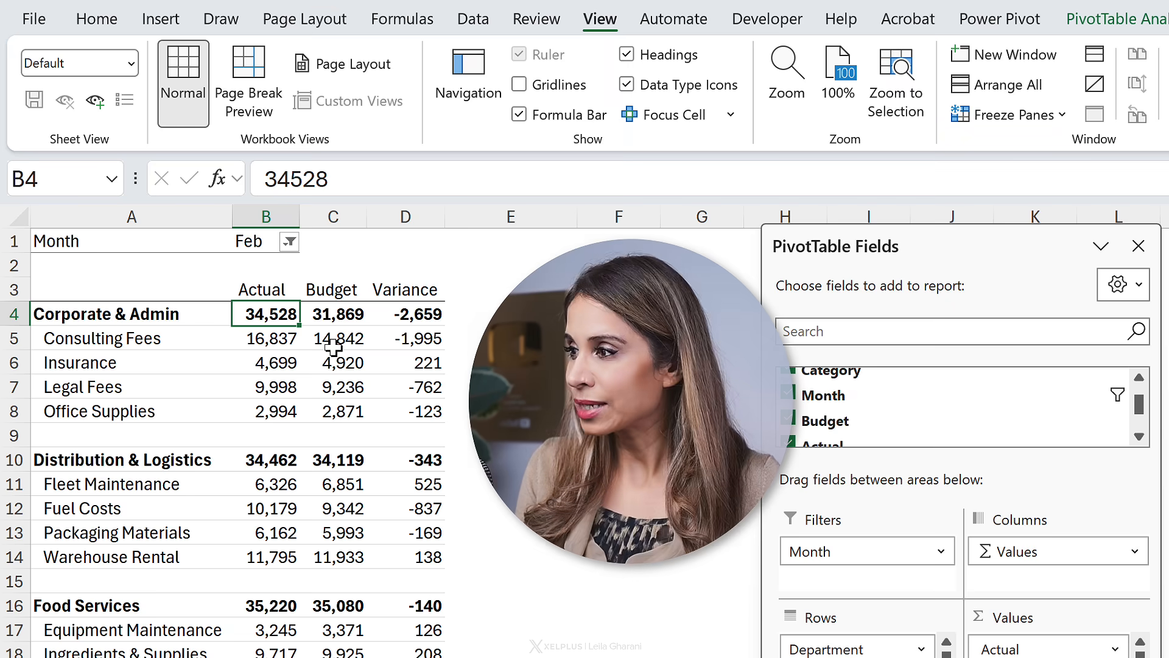
pyautogui.scroll(-1, 326, 344)
pyautogui.scroll(1, 323, 371)
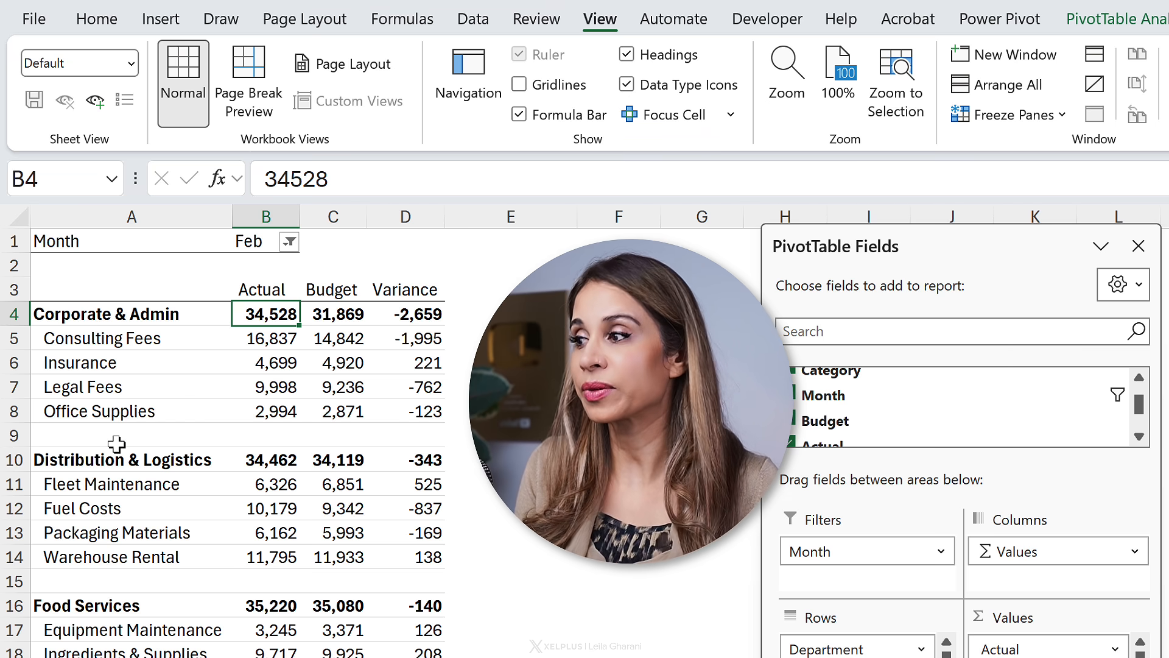
pyautogui.click(173, 401)
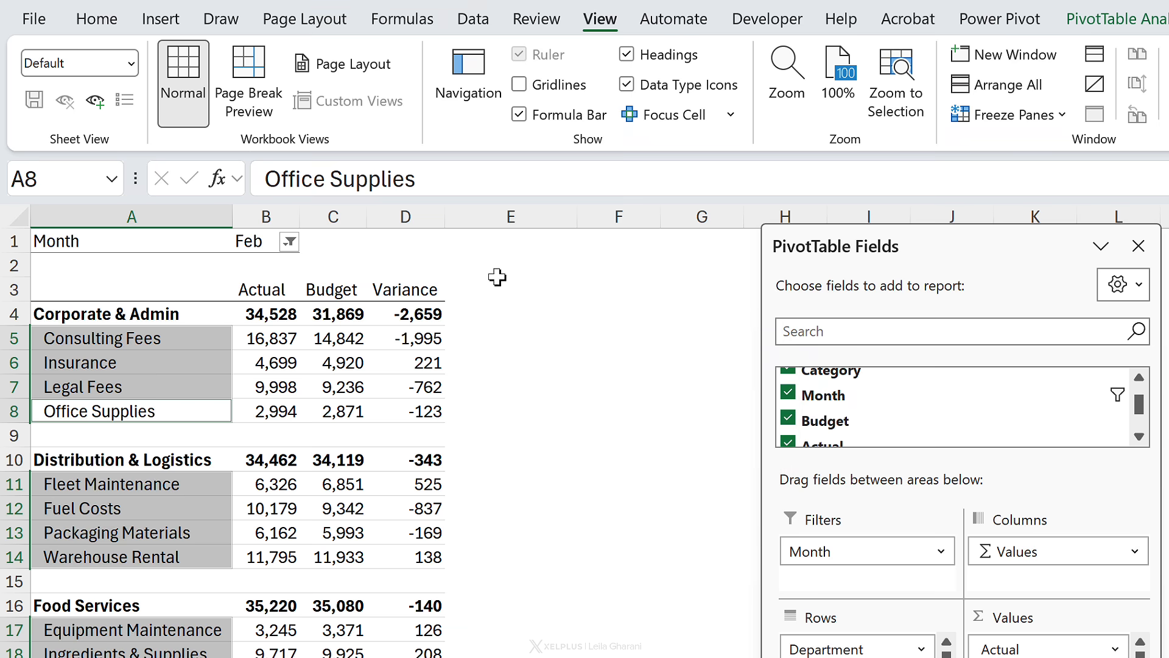
pyautogui.click(182, 363)
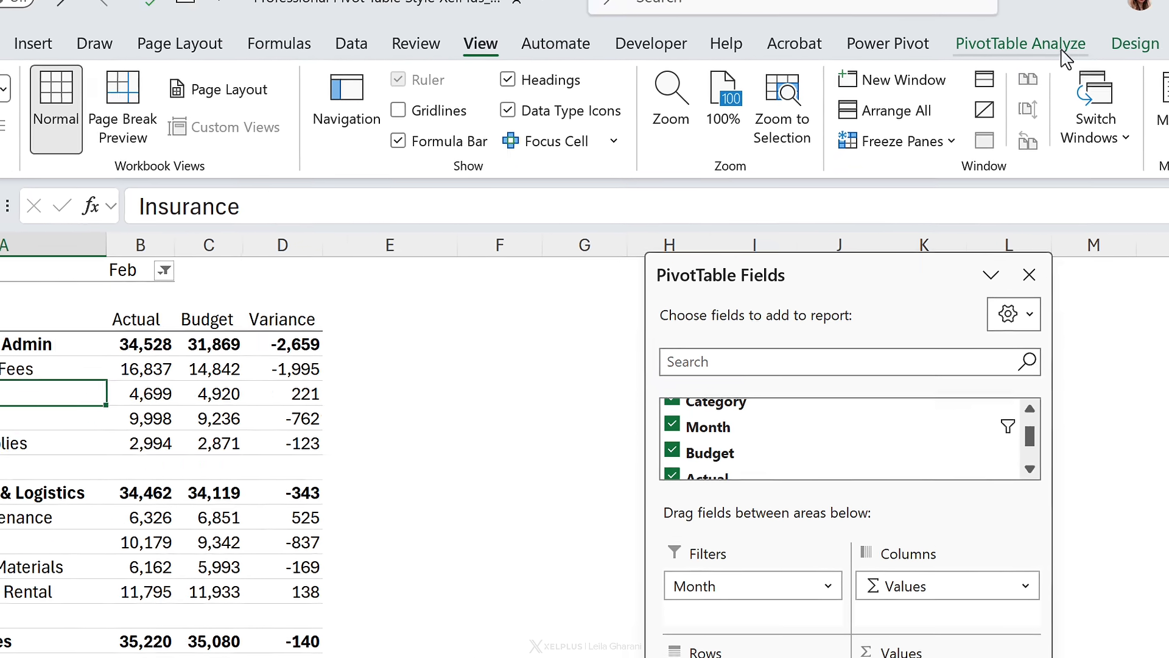
# Step: Modify XelPlus Style so the Blank Row element has no borders
pyautogui.click(1132, 44)
pyautogui.click(988, 122)
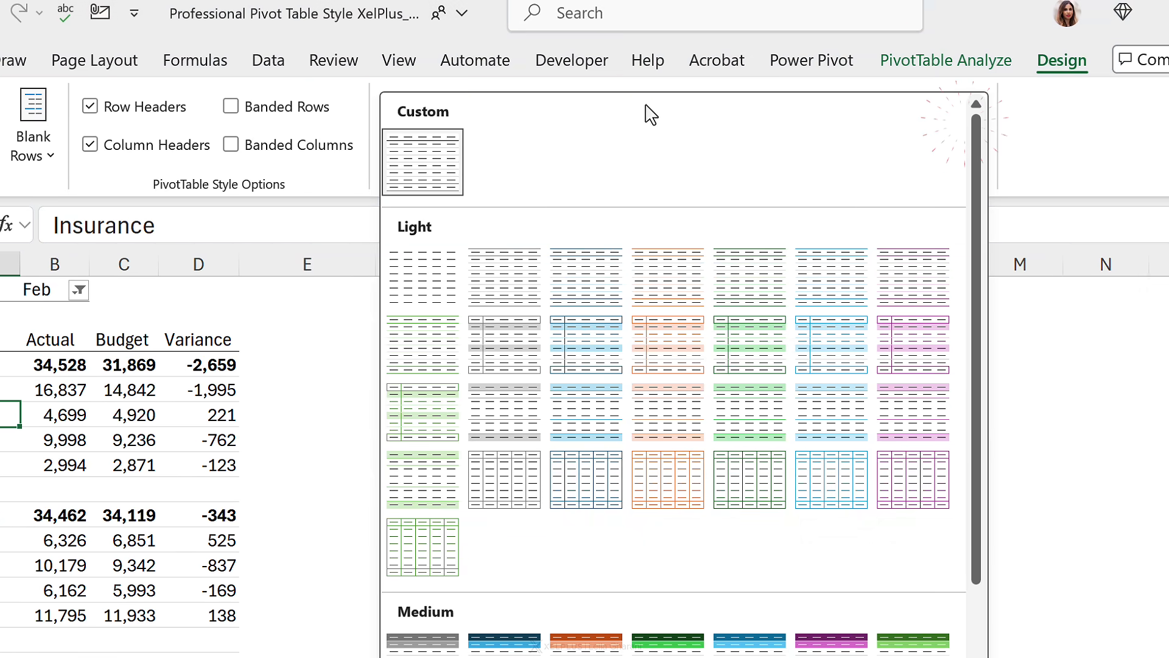
pyautogui.rightClick(423, 157)
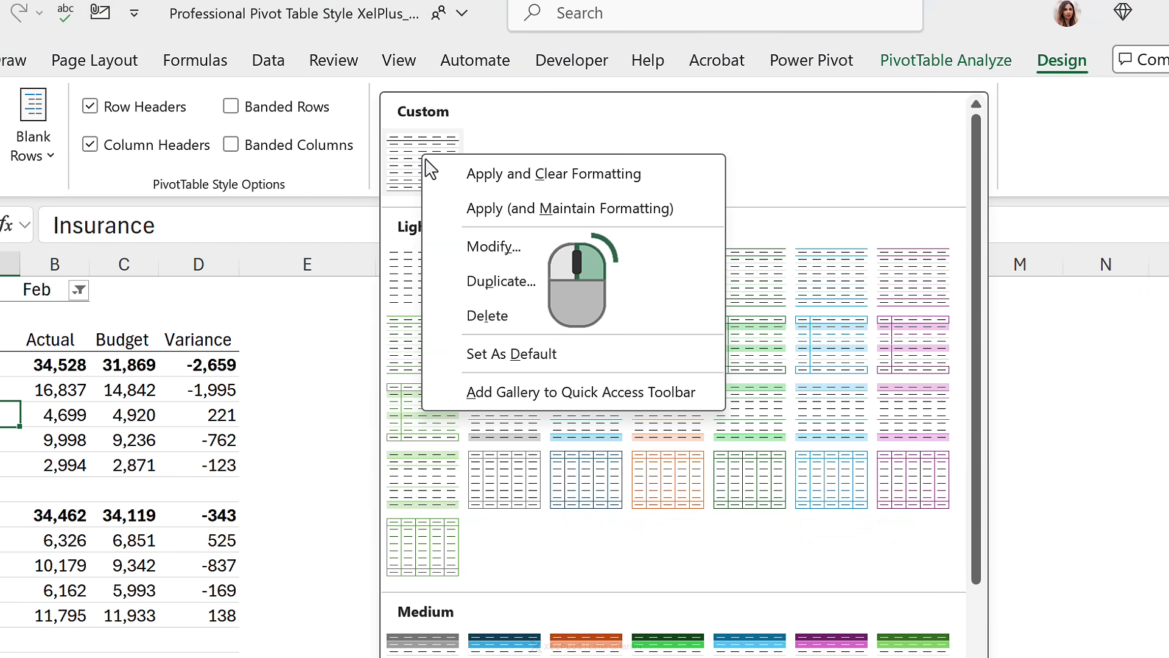
pyautogui.click(515, 249)
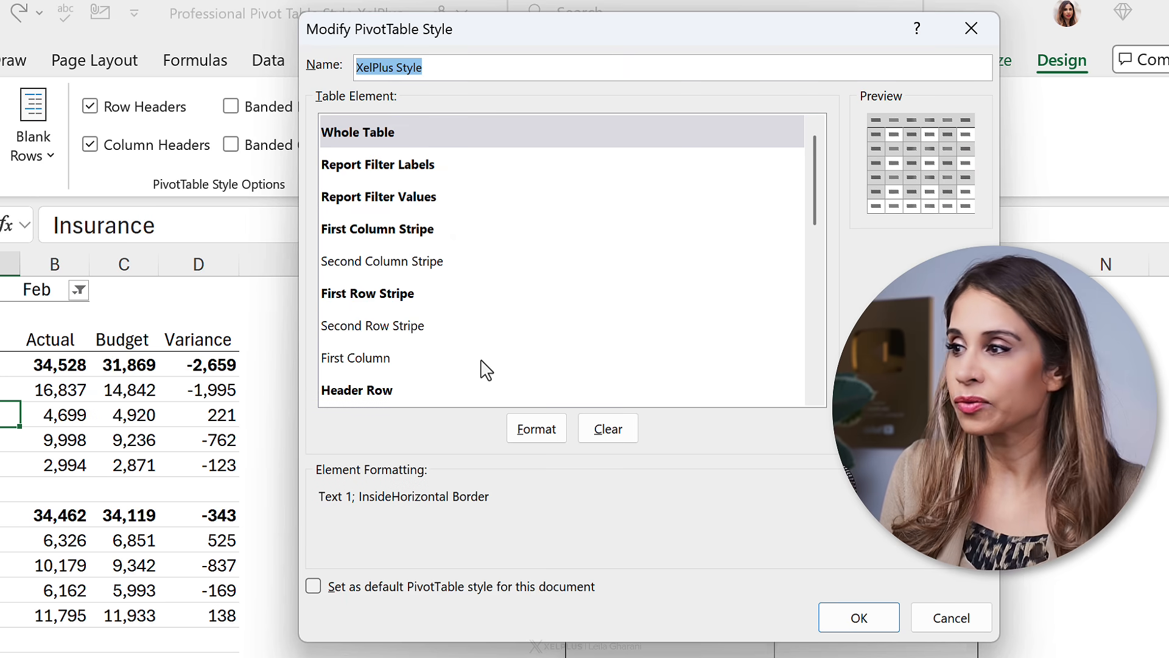
pyautogui.moveTo(813, 210); pyautogui.dragTo(814, 324)
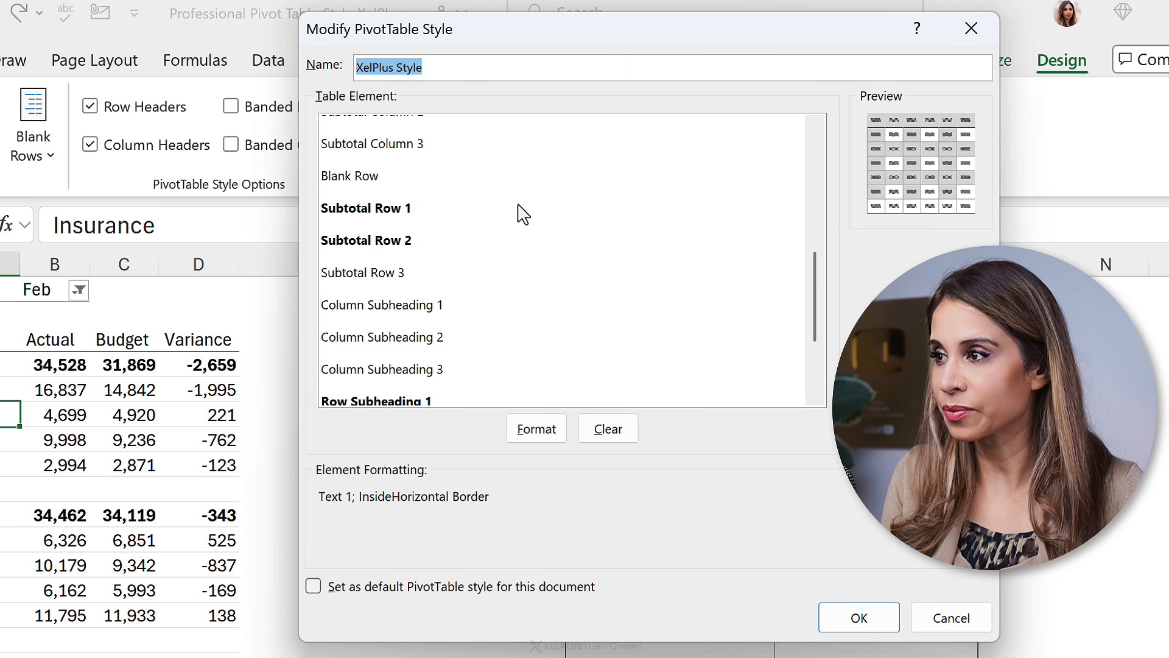
pyautogui.click(393, 176)
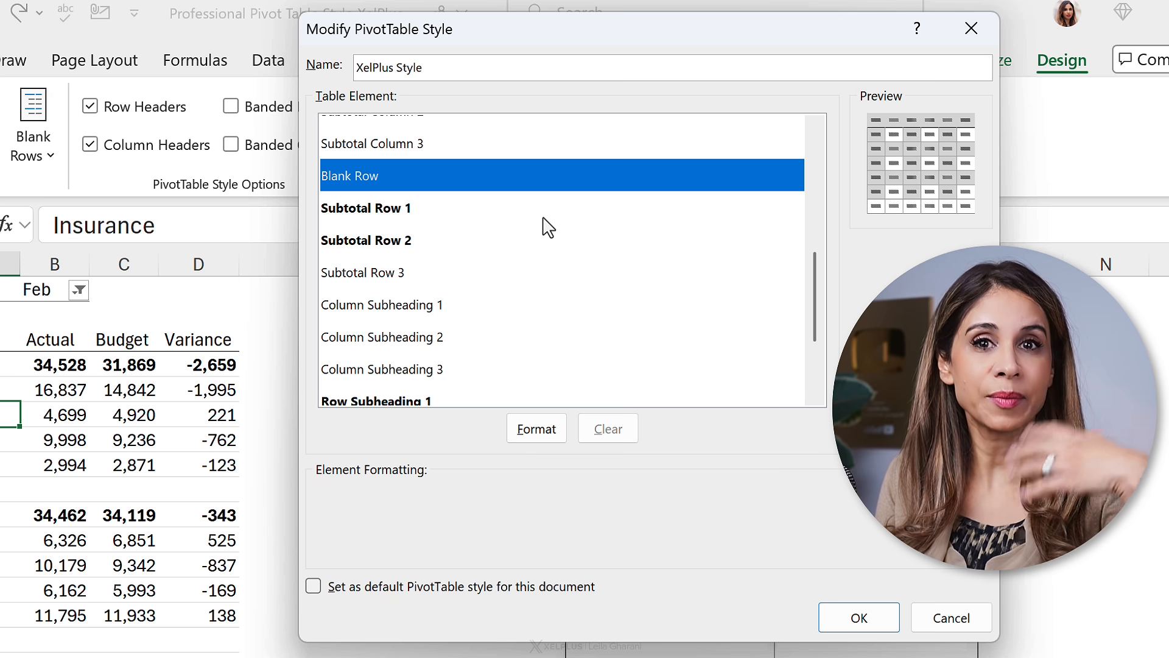
pyautogui.click(539, 430)
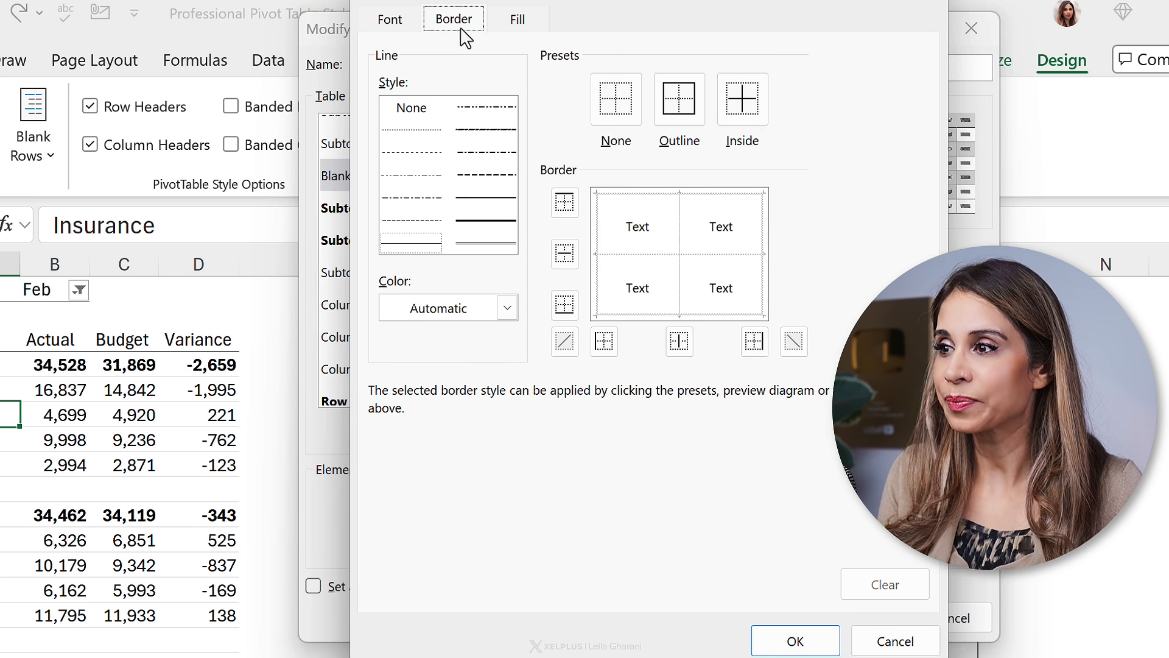
pyautogui.click(615, 109)
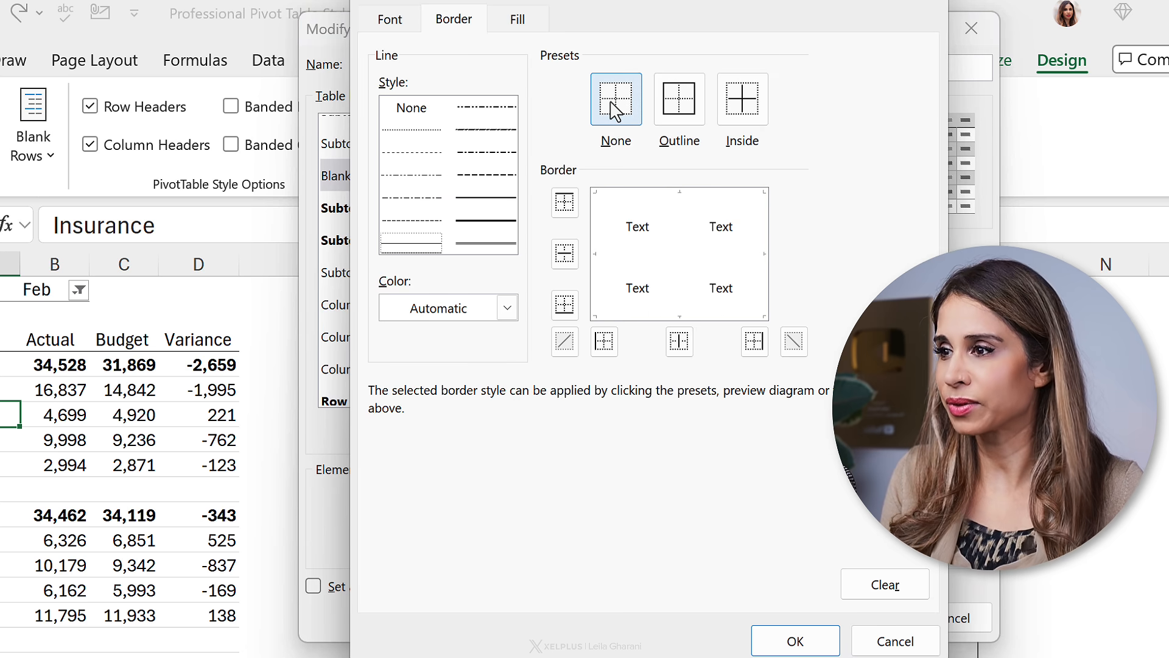
pyautogui.click(791, 640)
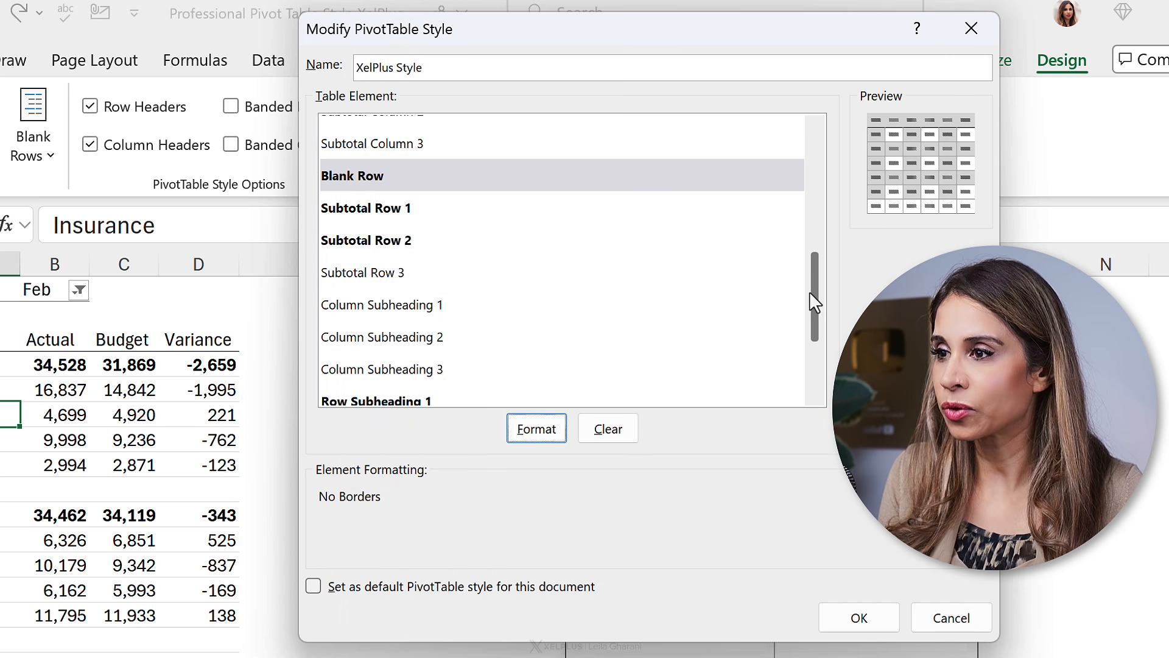
# Step: Edit the Whole Table element of XelPlus Style and set its font colour to Black, Text 1, Lighter 15%
pyautogui.moveTo(812, 302); pyautogui.dragTo(848, 178)
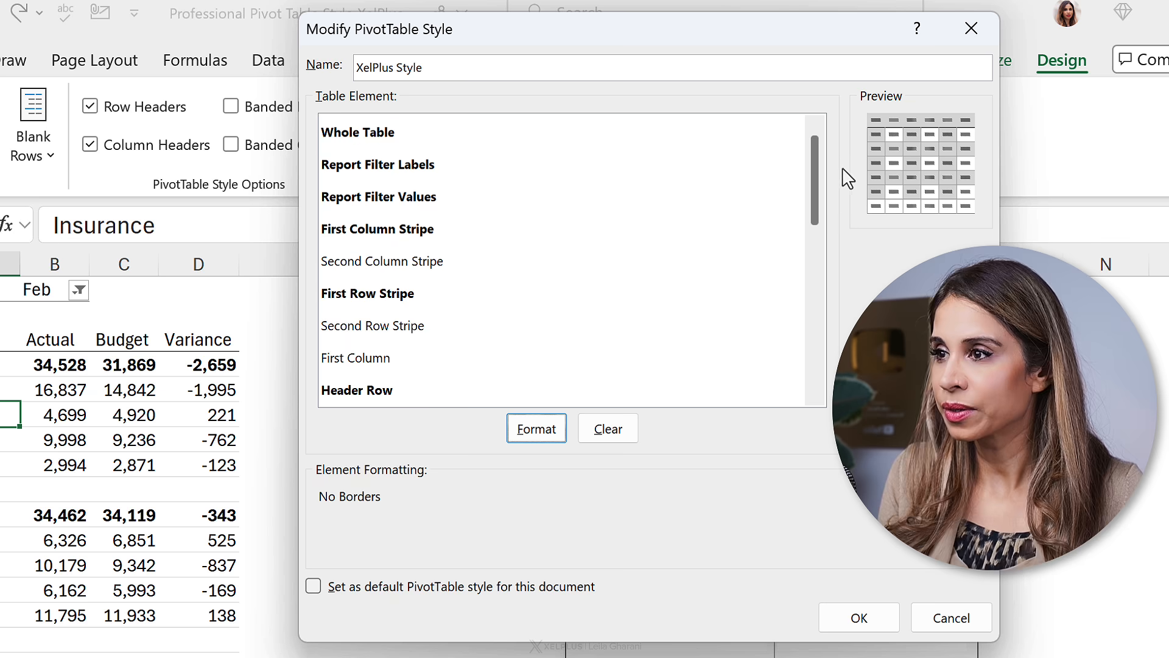
pyautogui.click(366, 134)
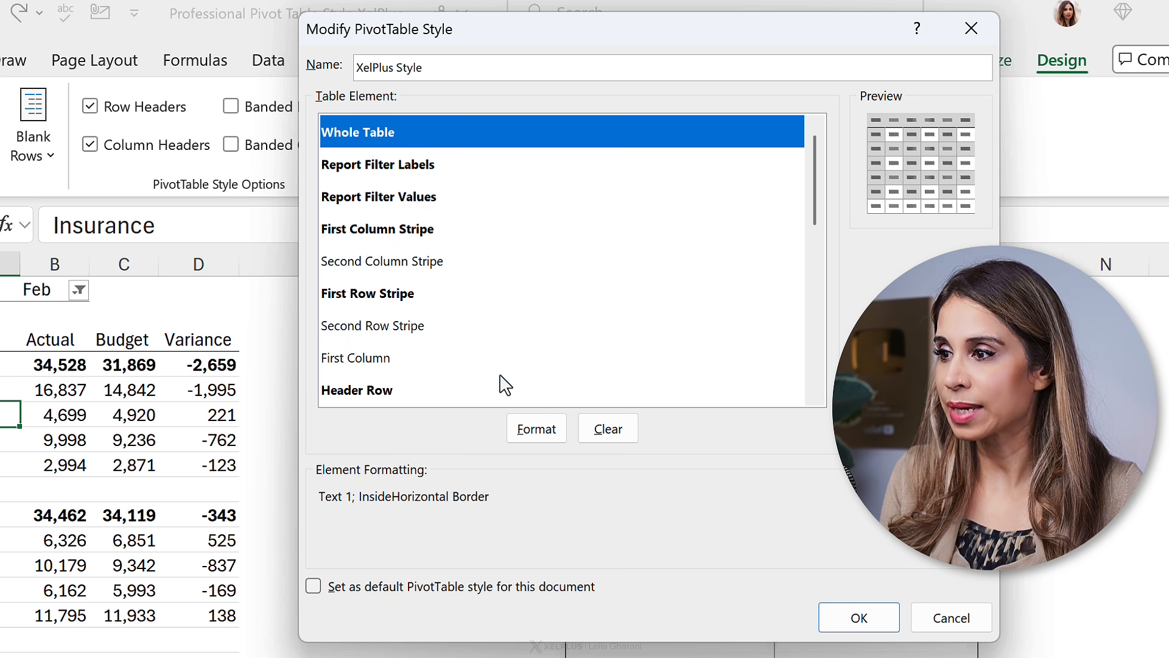
pyautogui.click(533, 439)
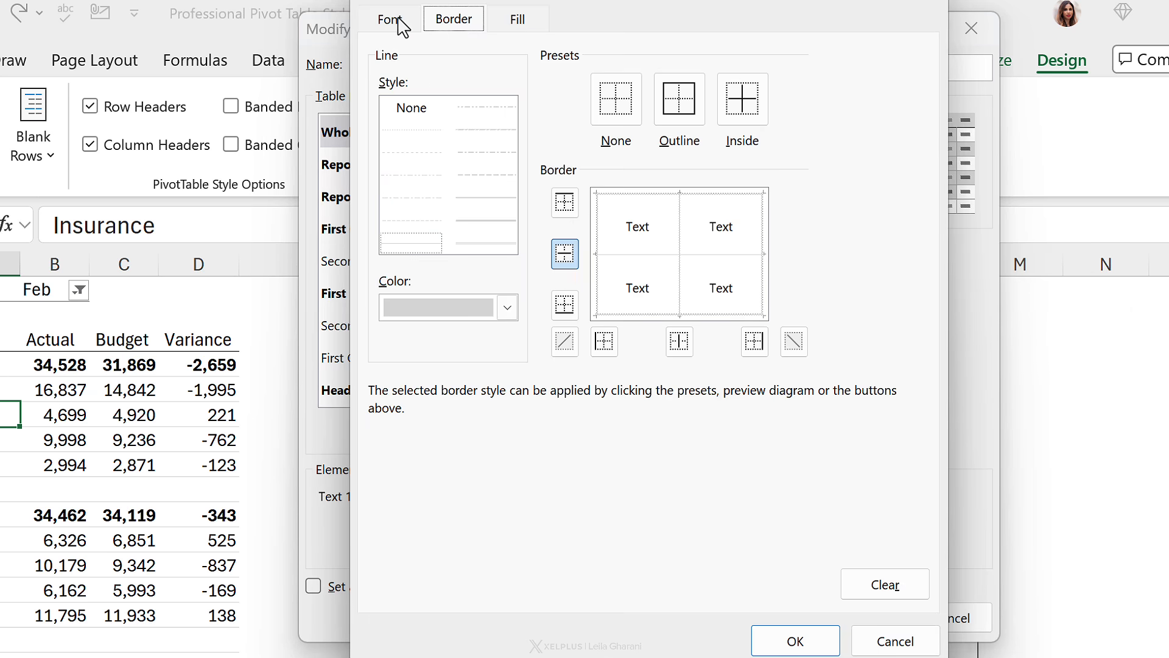
pyautogui.click(390, 20)
pyautogui.click(790, 247)
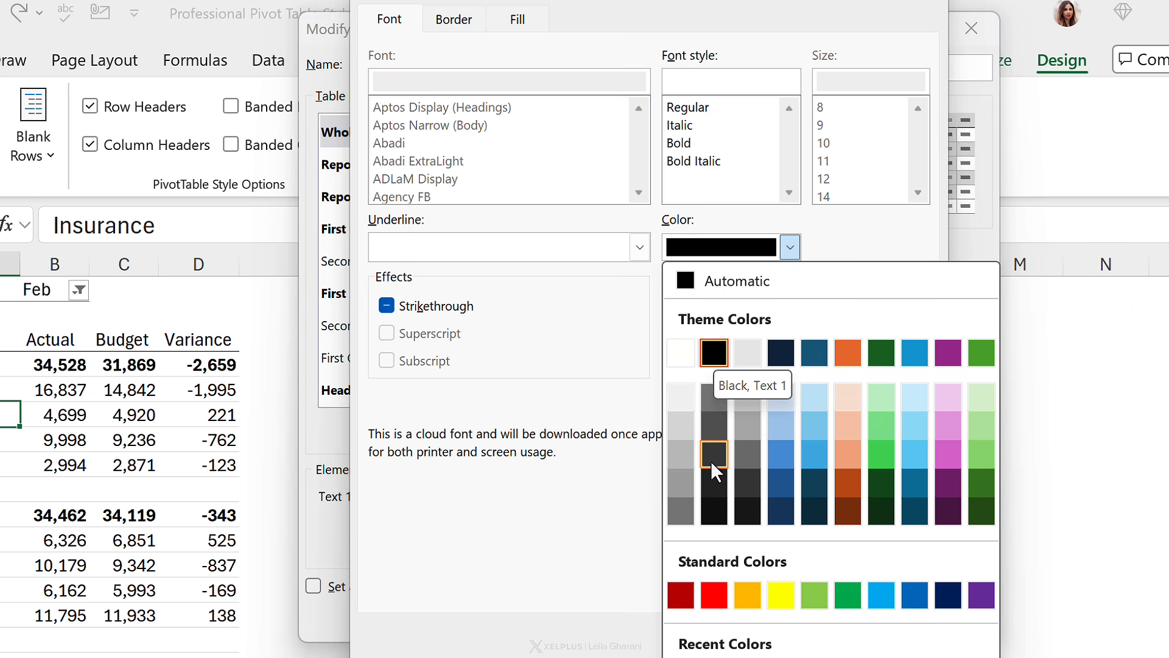
pyautogui.click(712, 483)
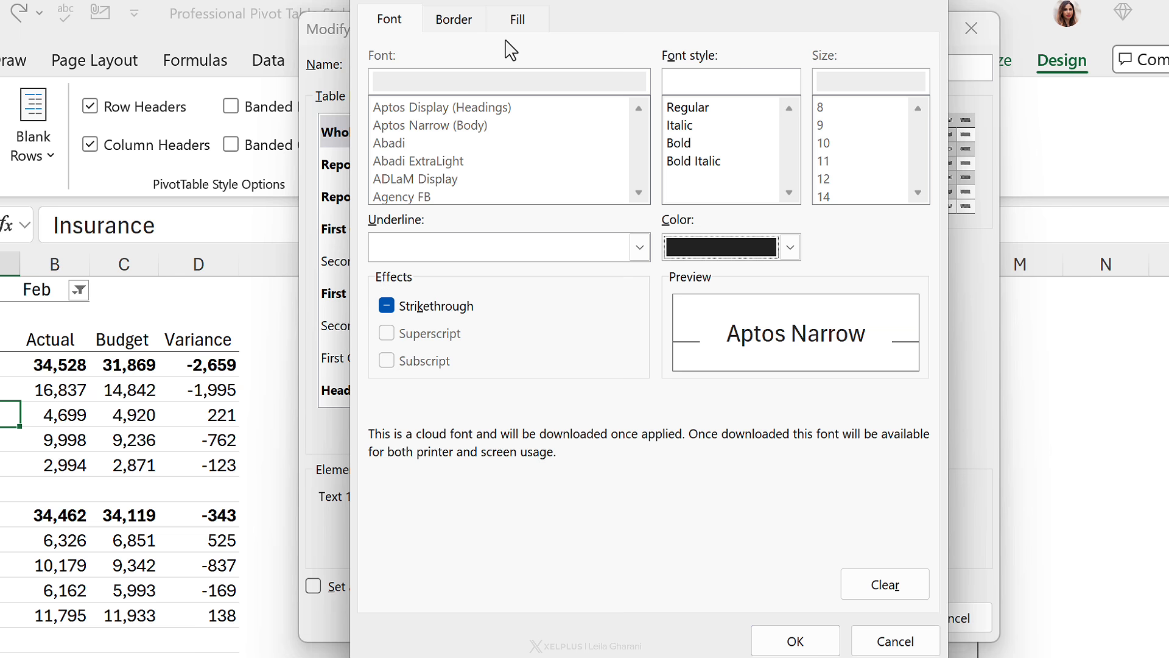
# Step: Give the Whole Table element light grey inside horizontal and vertical borders only, then save the style
pyautogui.click(472, 24)
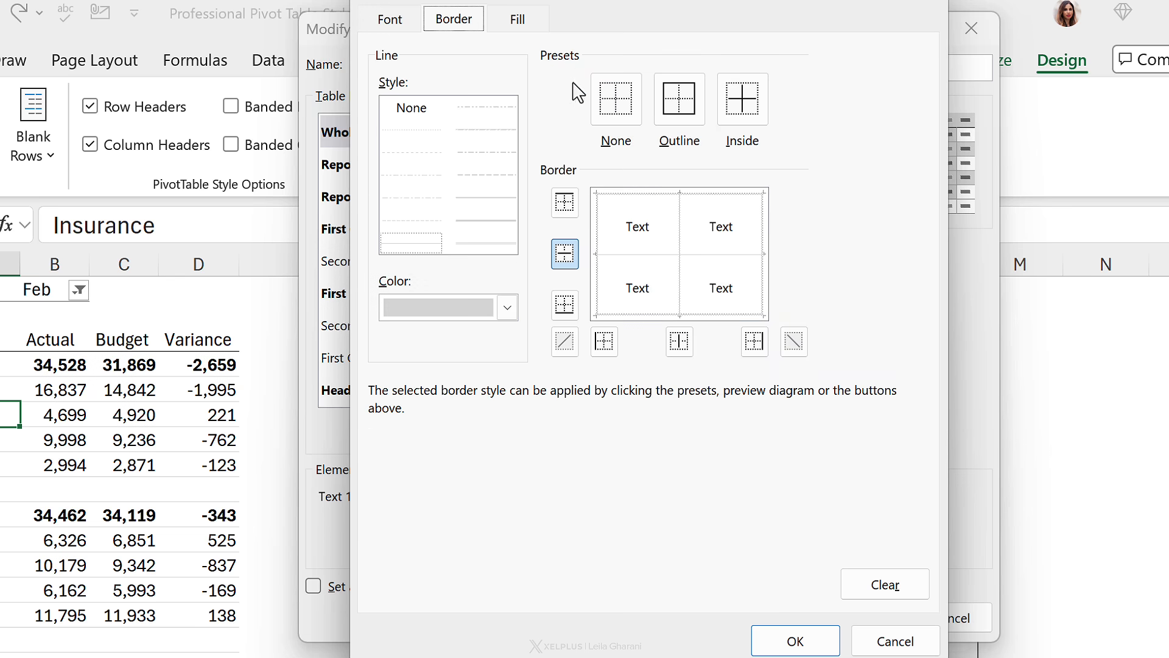
pyautogui.click(619, 117)
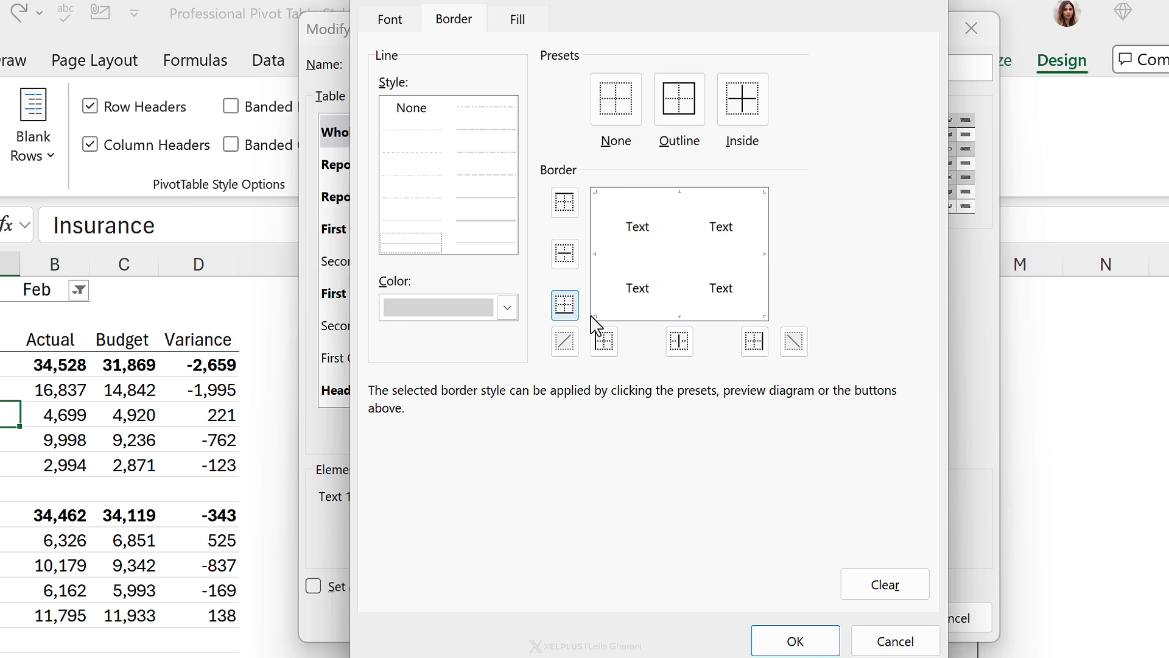
pyautogui.click(507, 308)
pyautogui.click(393, 481)
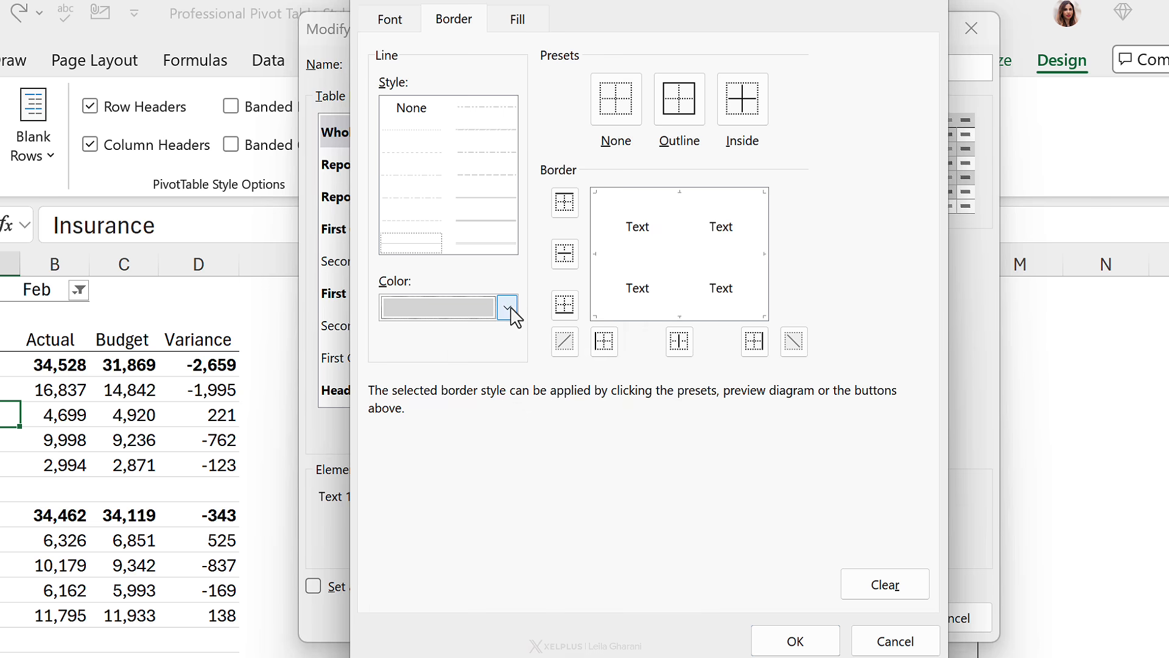
pyautogui.click(566, 261)
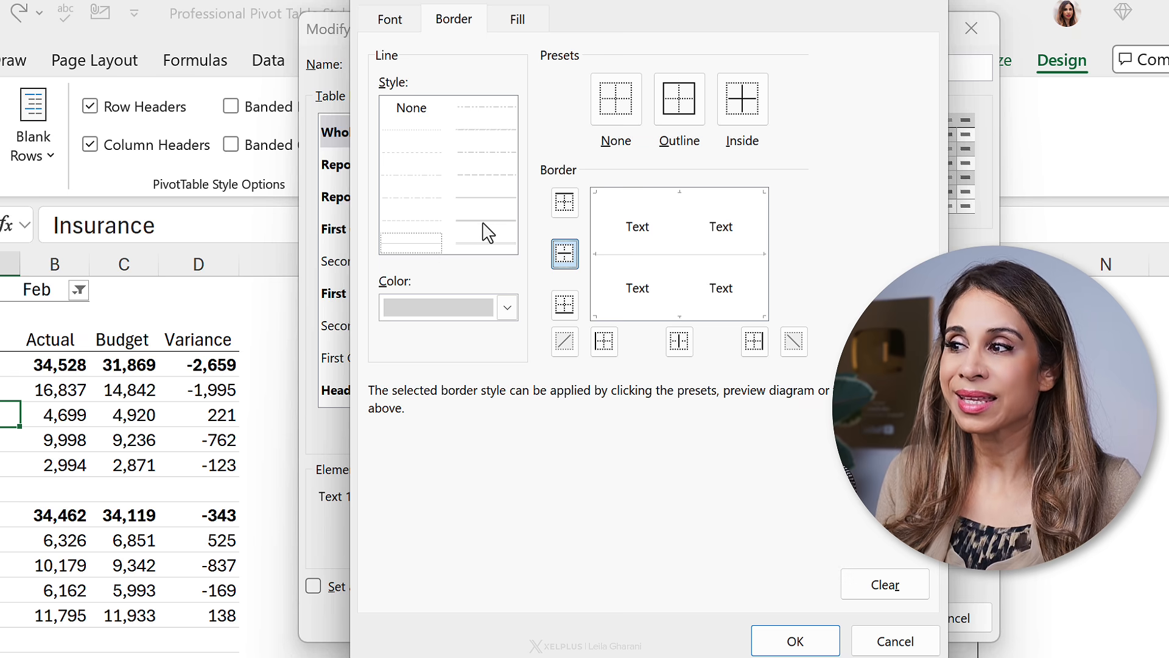
pyautogui.click(508, 307)
pyautogui.click(398, 413)
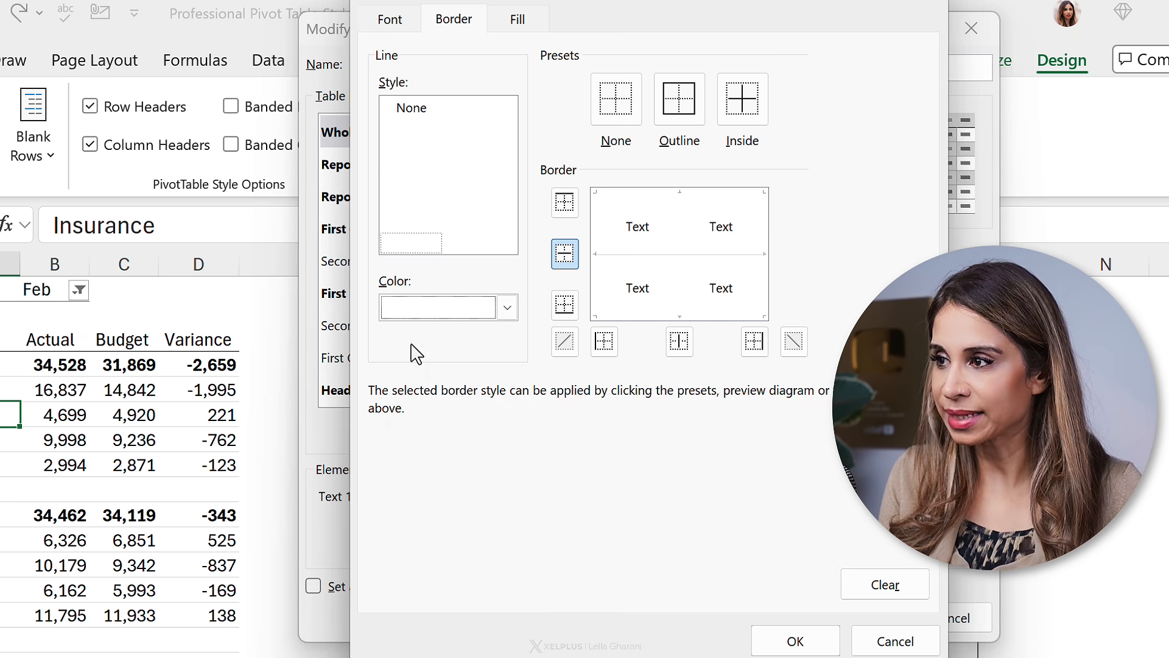
pyautogui.click(482, 224)
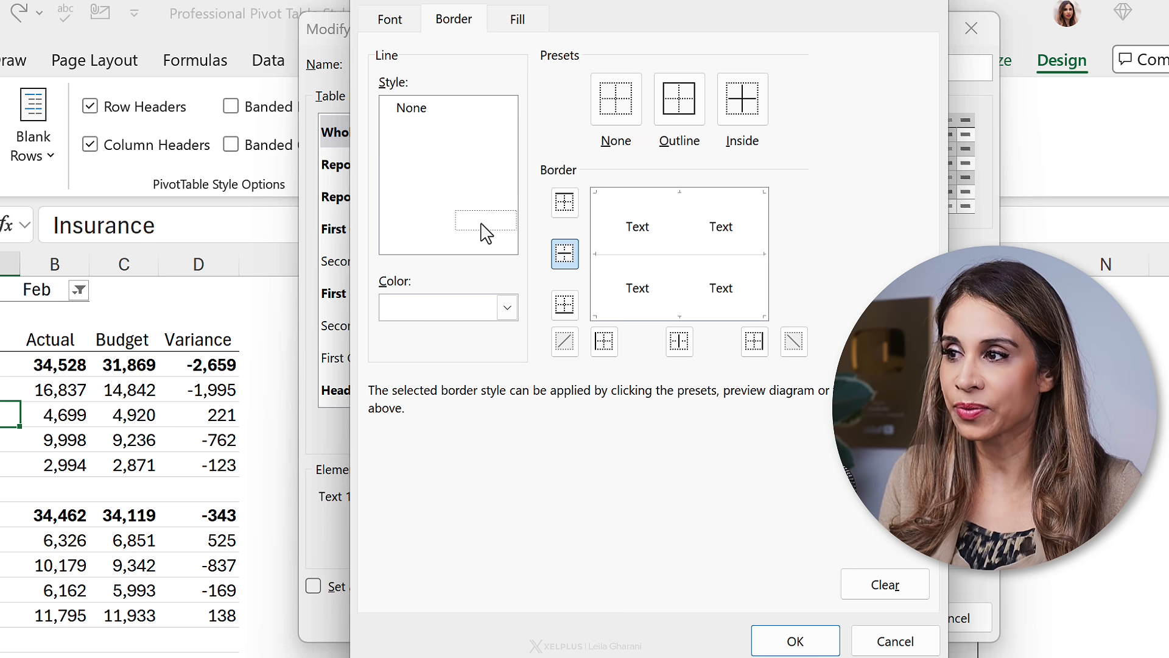
pyautogui.click(679, 344)
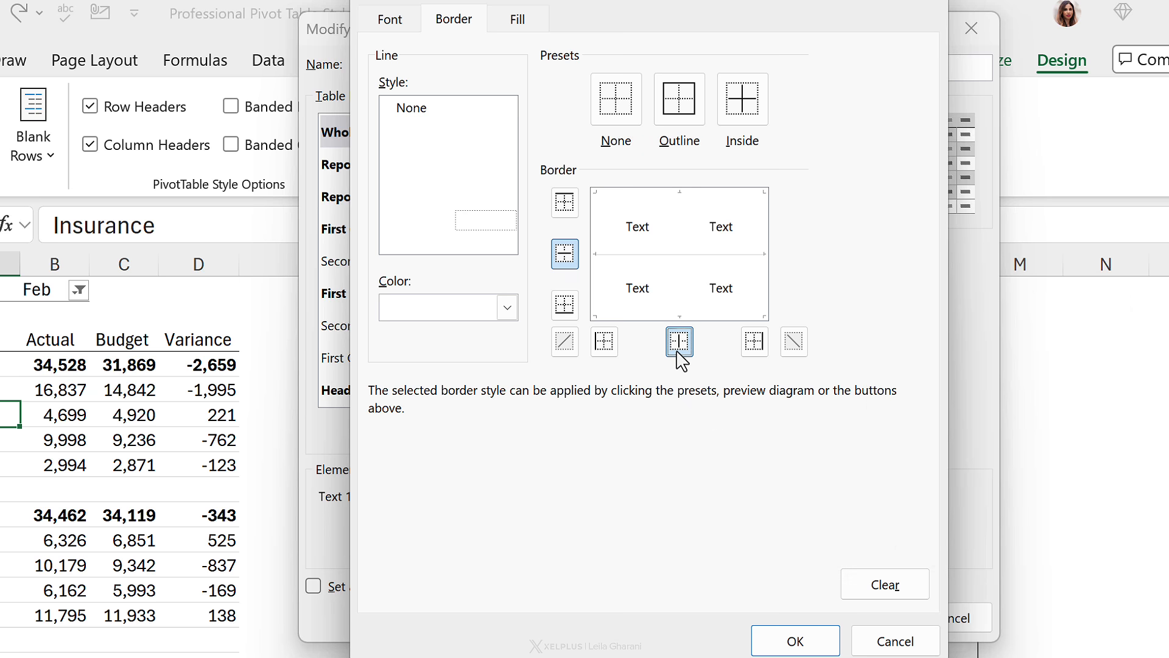
pyautogui.click(789, 636)
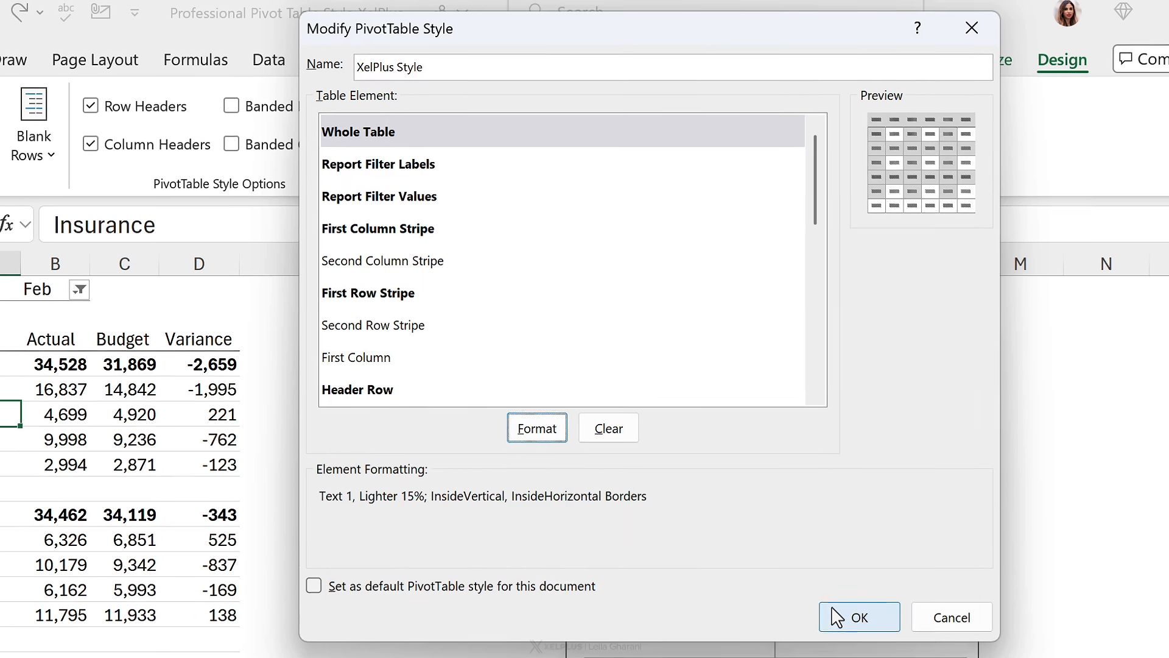
pyautogui.click(831, 615)
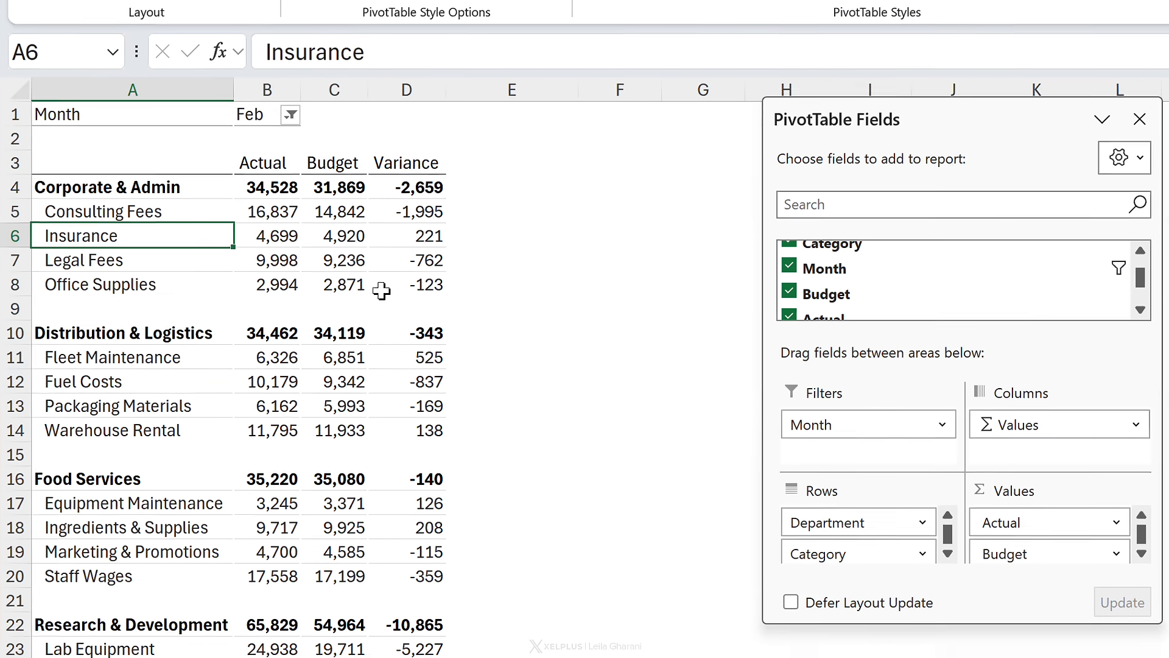
# Step: Scroll through the pivot report to review how the updated style looks
pyautogui.click(158, 439)
pyautogui.scroll(-2, 384, 319)
pyautogui.scroll(-1, 206, 268)
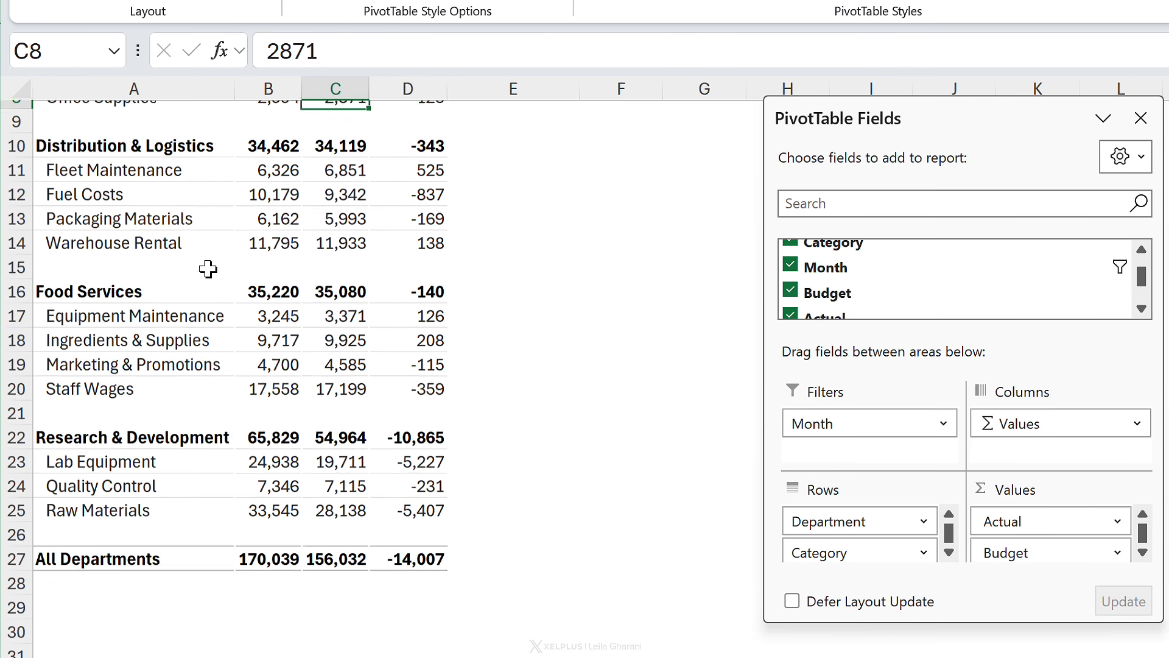
pyautogui.moveTo(308, 525)
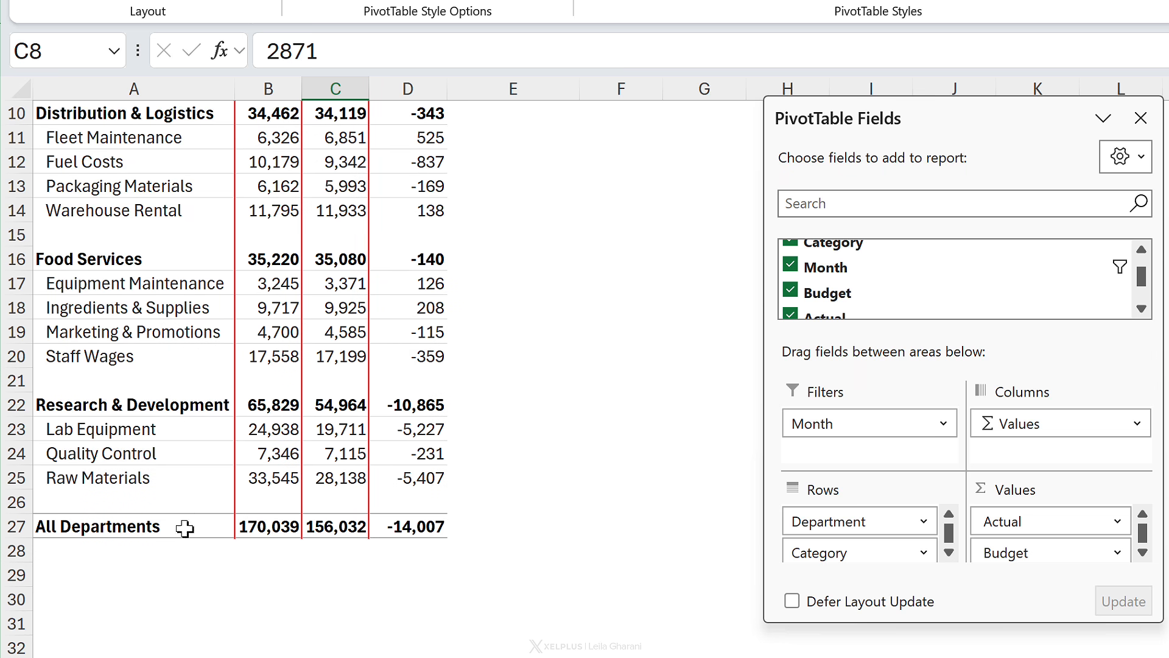
pyautogui.scroll(3, 201, 512)
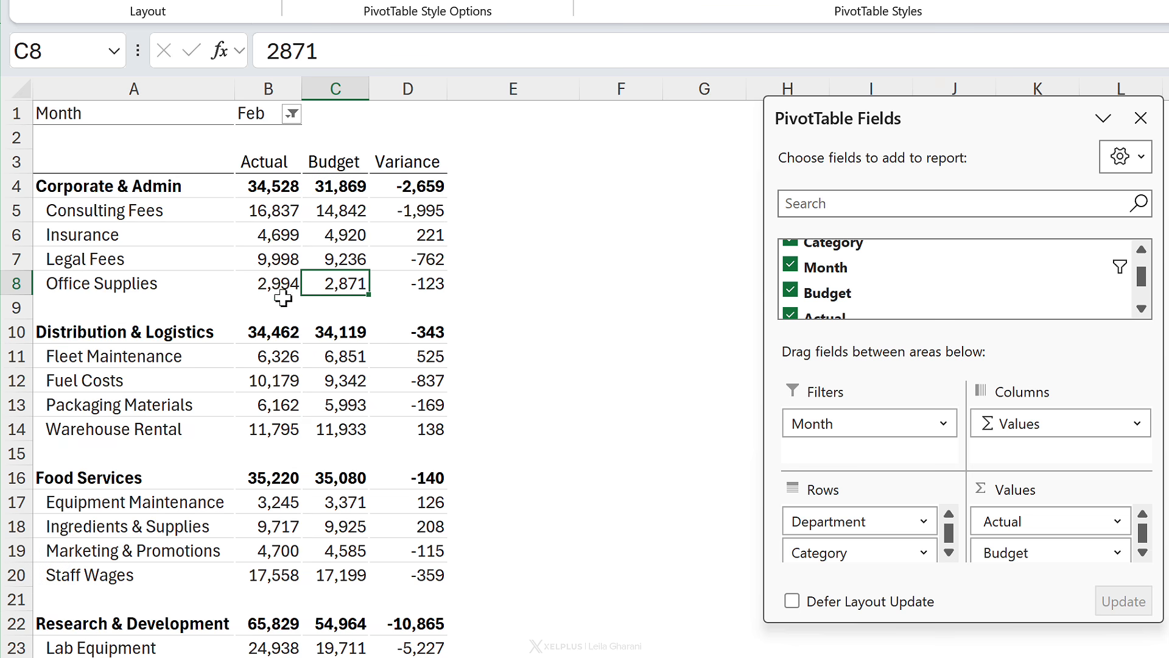
# Step: Insert a new column before the report and narrow it to a thin margin
pyautogui.click(46, 85)
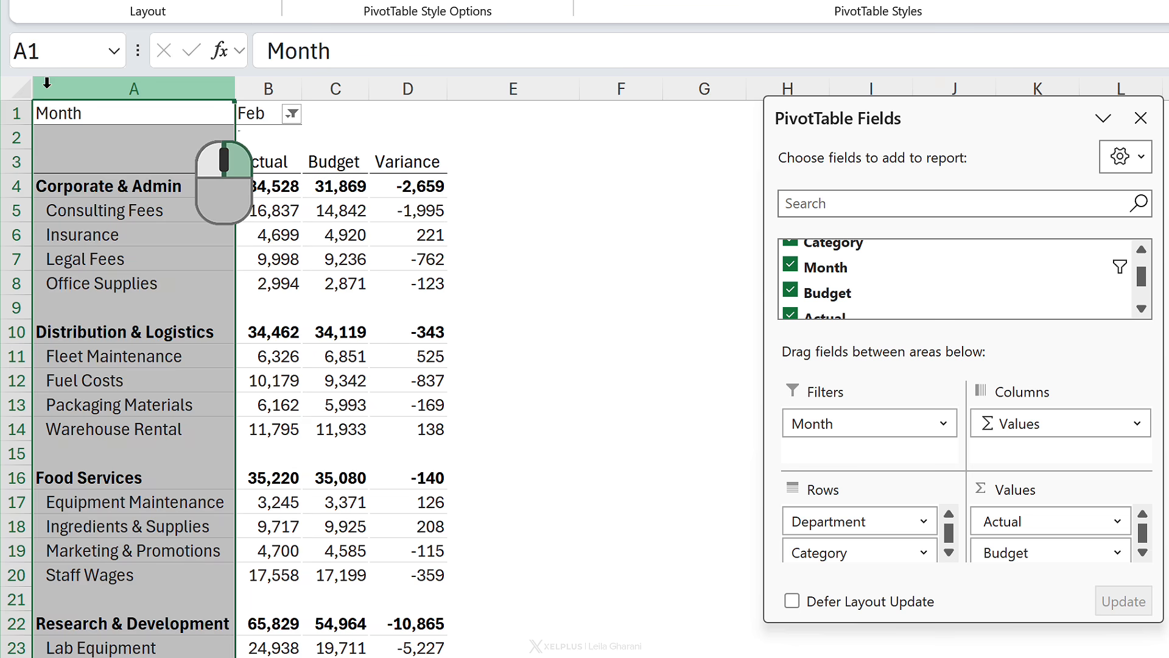
pyautogui.rightClick(49, 88)
pyautogui.click(130, 358)
pyautogui.click(119, 259)
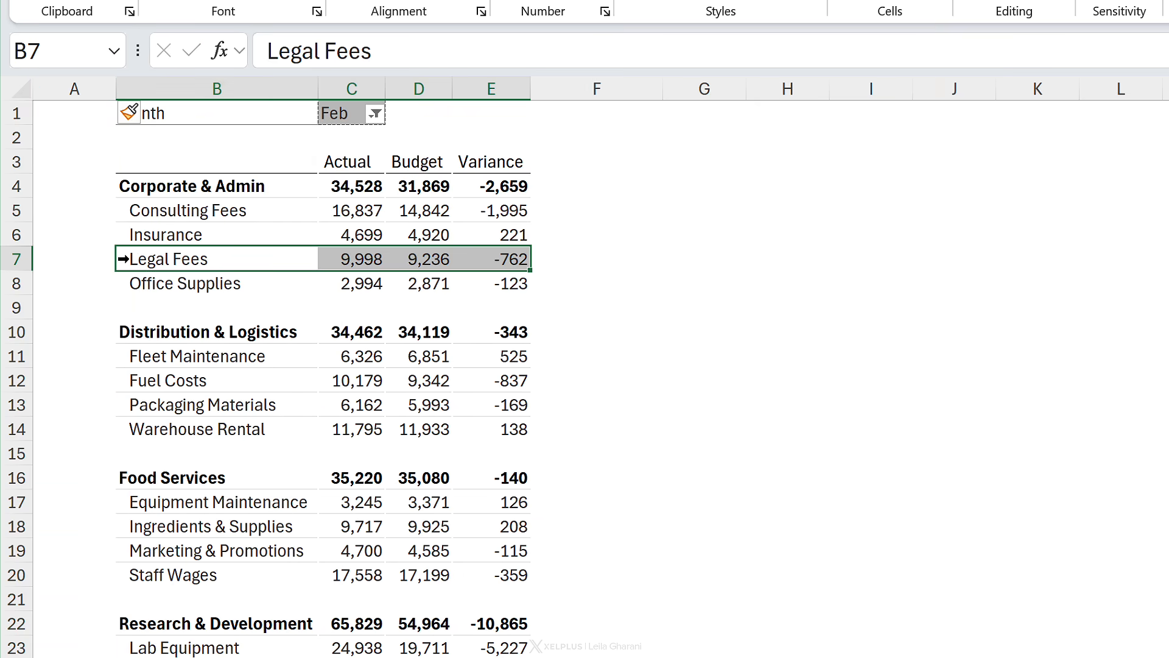
pyautogui.moveTo(116, 86); pyautogui.dragTo(66, 85)
# Step: Insert a blank row above the report
pyautogui.click(18, 114)
pyautogui.rightClick(18, 113)
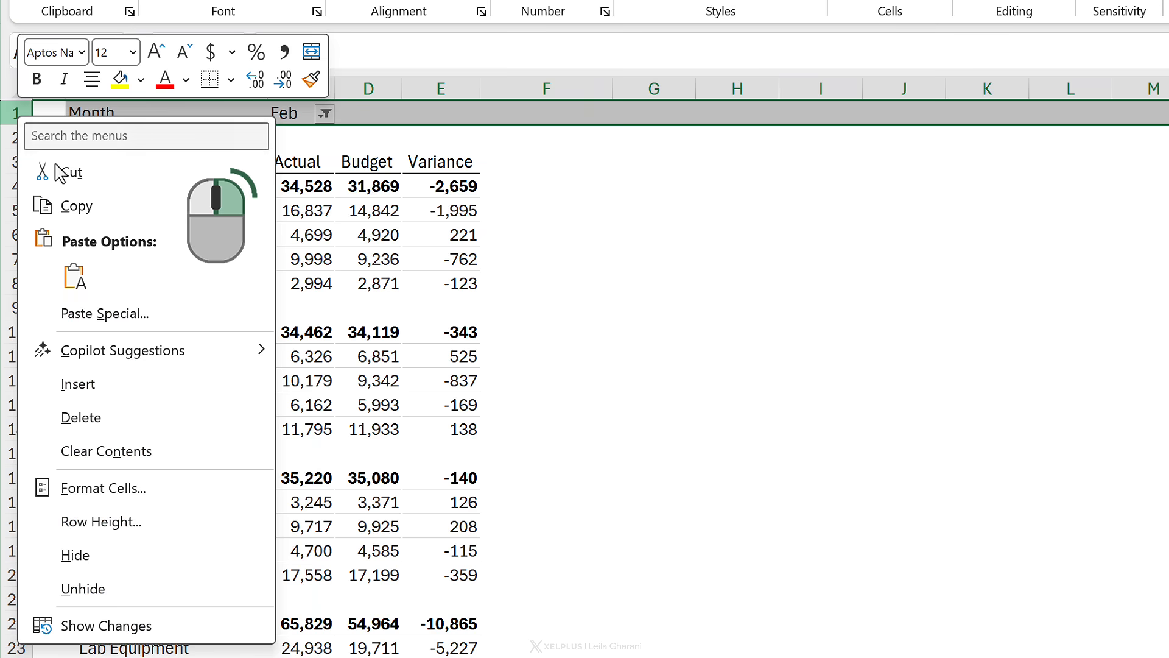
pyautogui.click(78, 384)
pyautogui.click(122, 235)
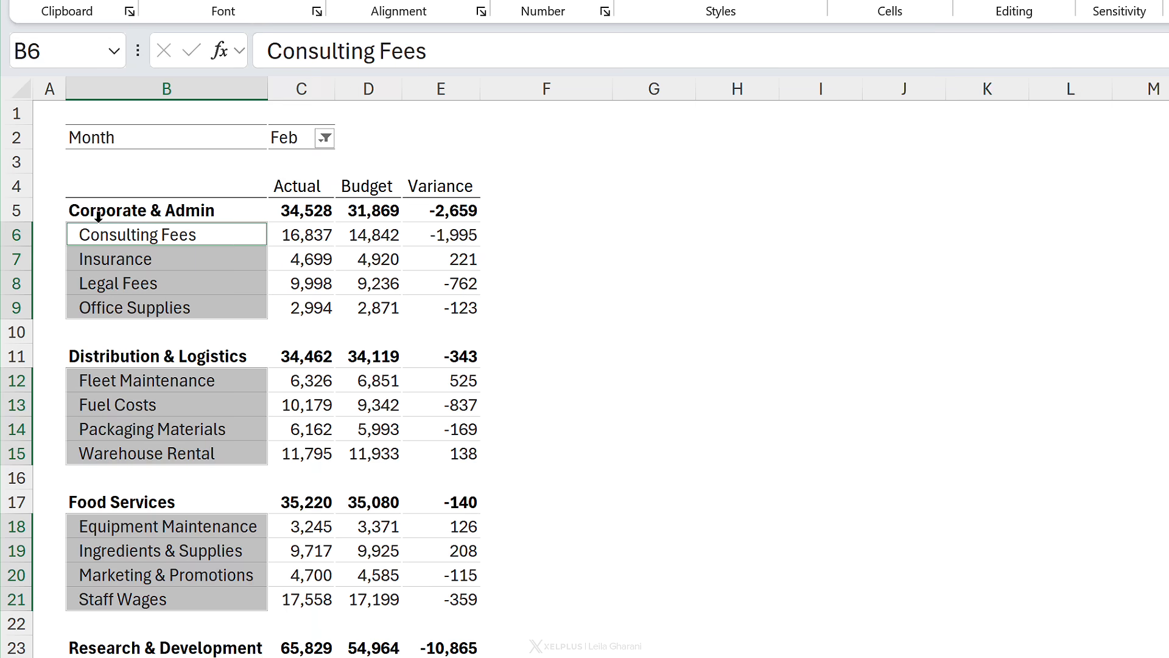
pyautogui.click(169, 183)
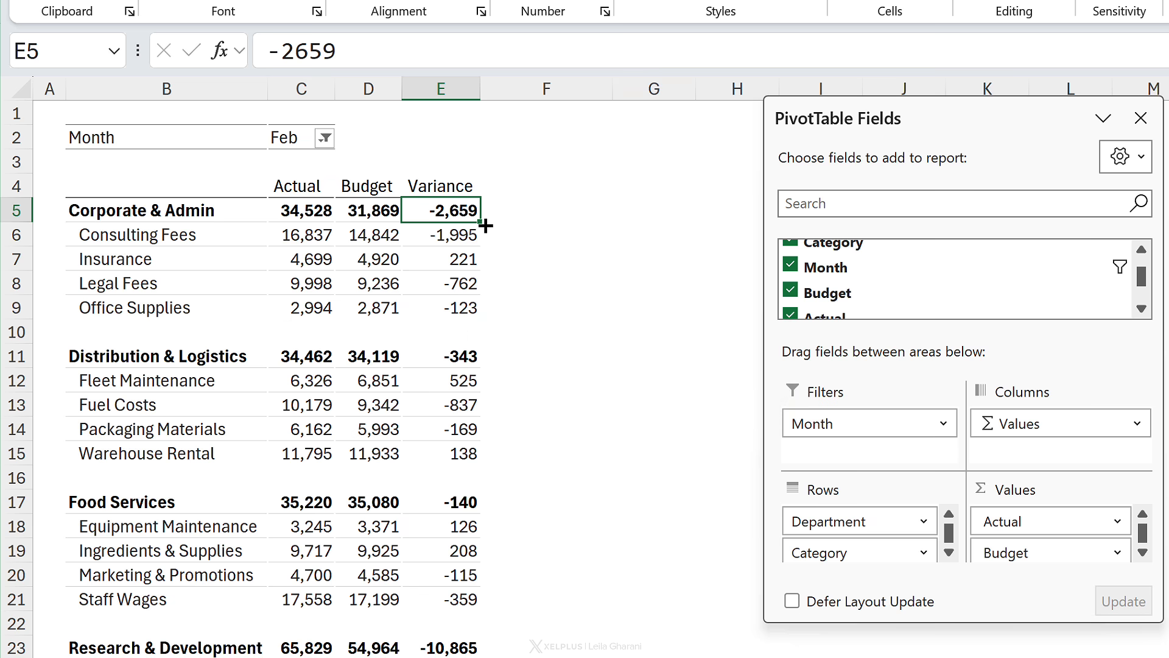
# Step: Add the Variance field to Values a second time, creating an extra variance column
pyautogui.click(1142, 309)
pyautogui.click(1142, 308)
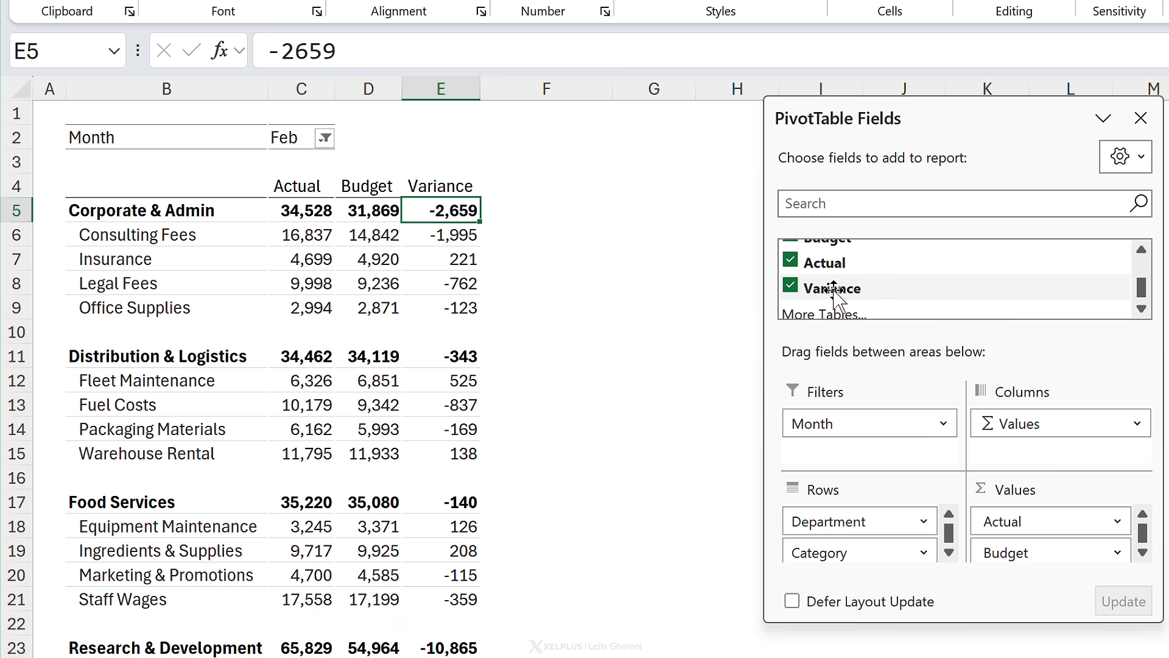
pyautogui.moveTo(833, 290); pyautogui.dragTo(1010, 549)
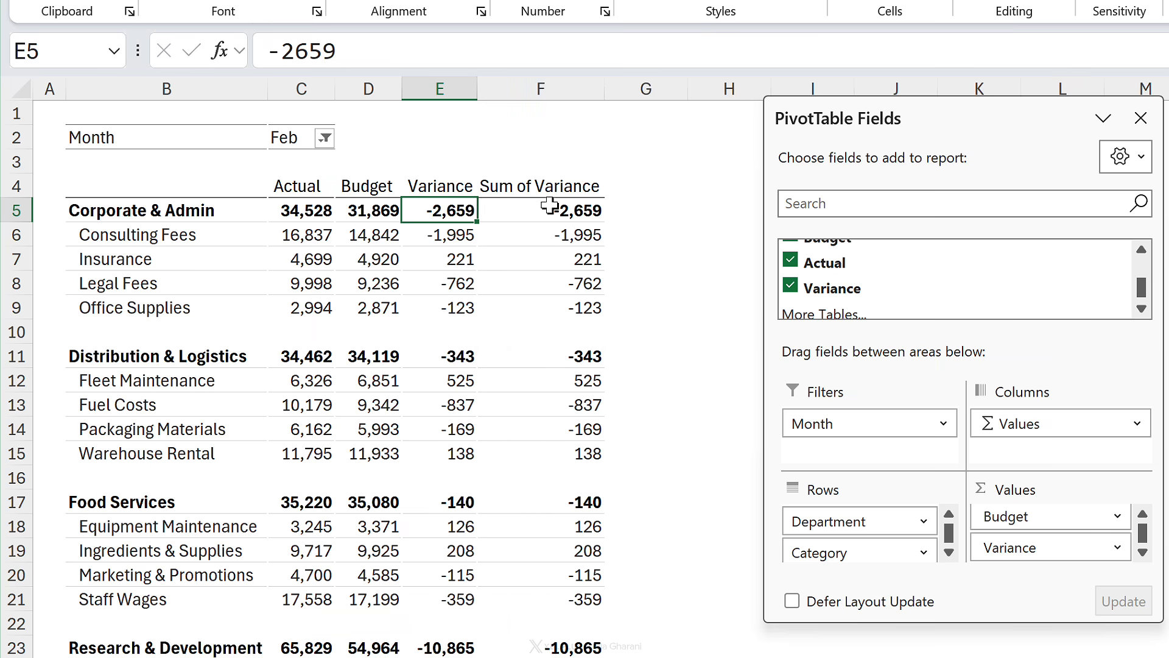
# Step: Open the number format for the Sum of Variance column and replace the custom code with ;;
pyautogui.click(527, 210)
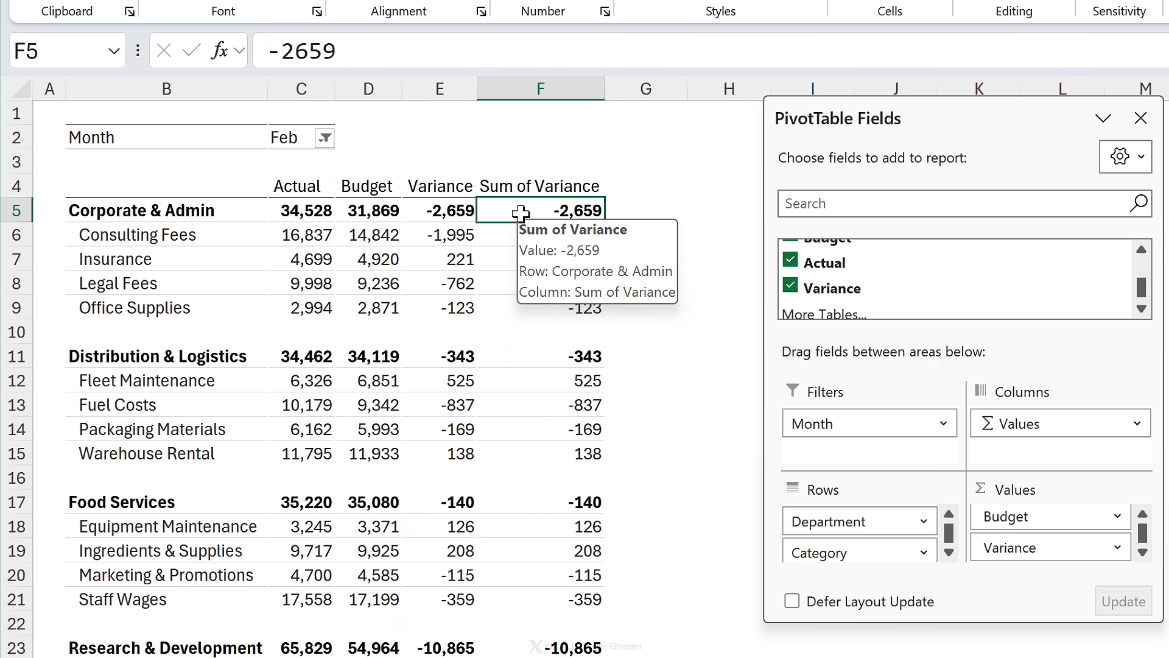
pyautogui.rightClick(520, 212)
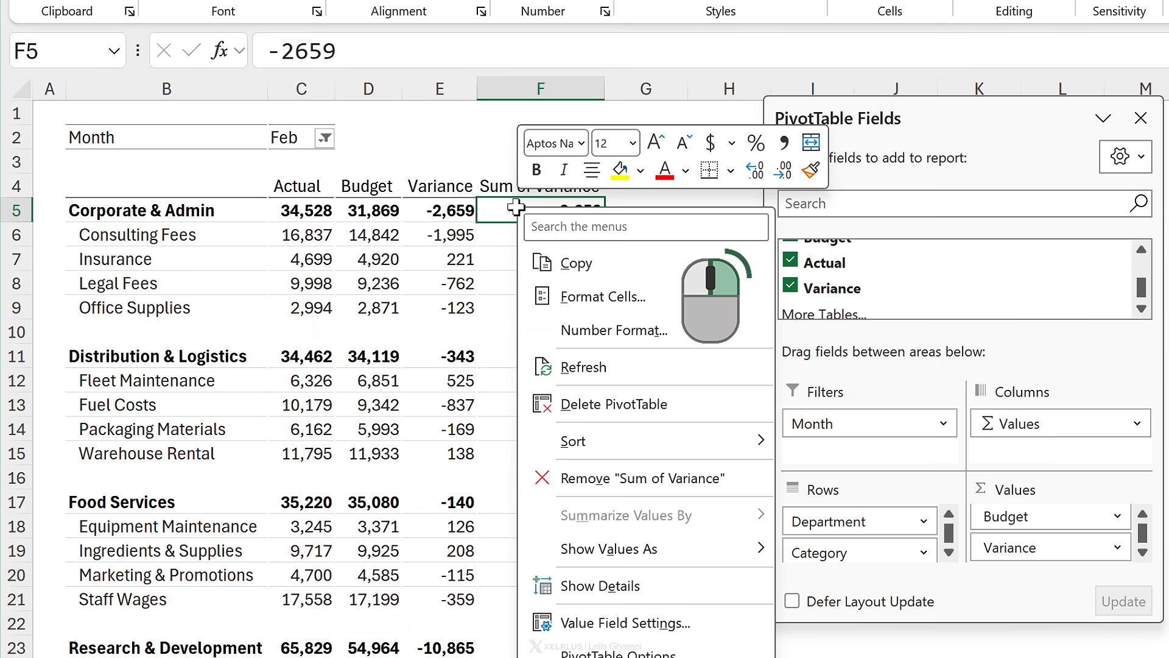
pyautogui.click(589, 332)
pyautogui.click(358, 303)
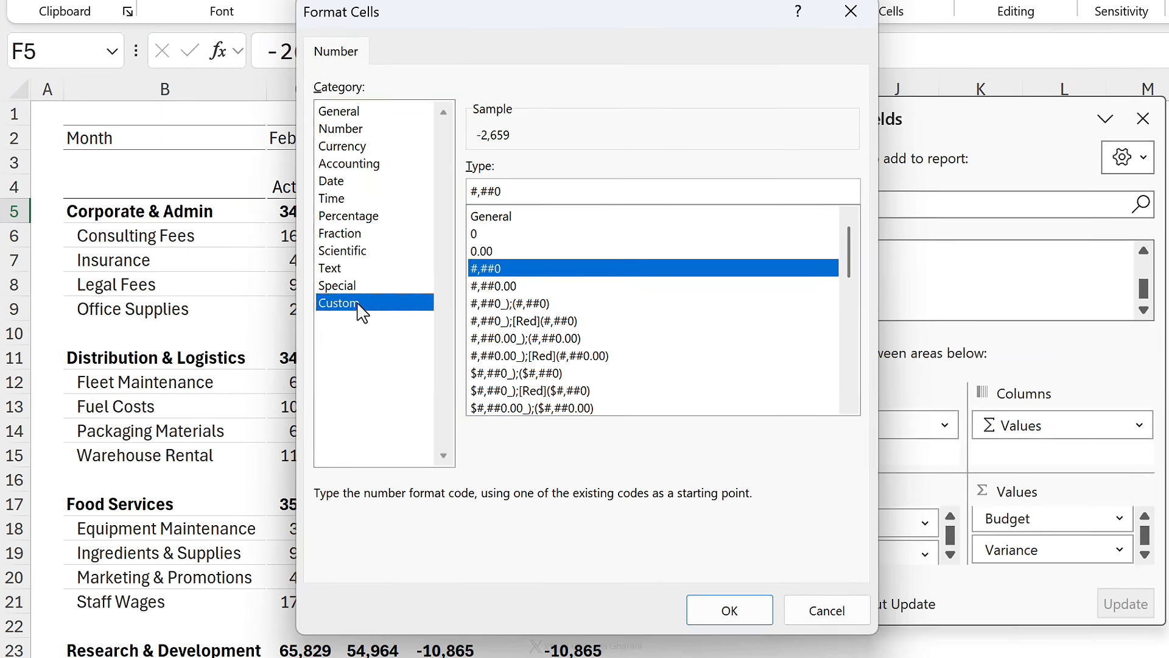
pyautogui.moveTo(503, 192); pyautogui.dragTo(473, 181)
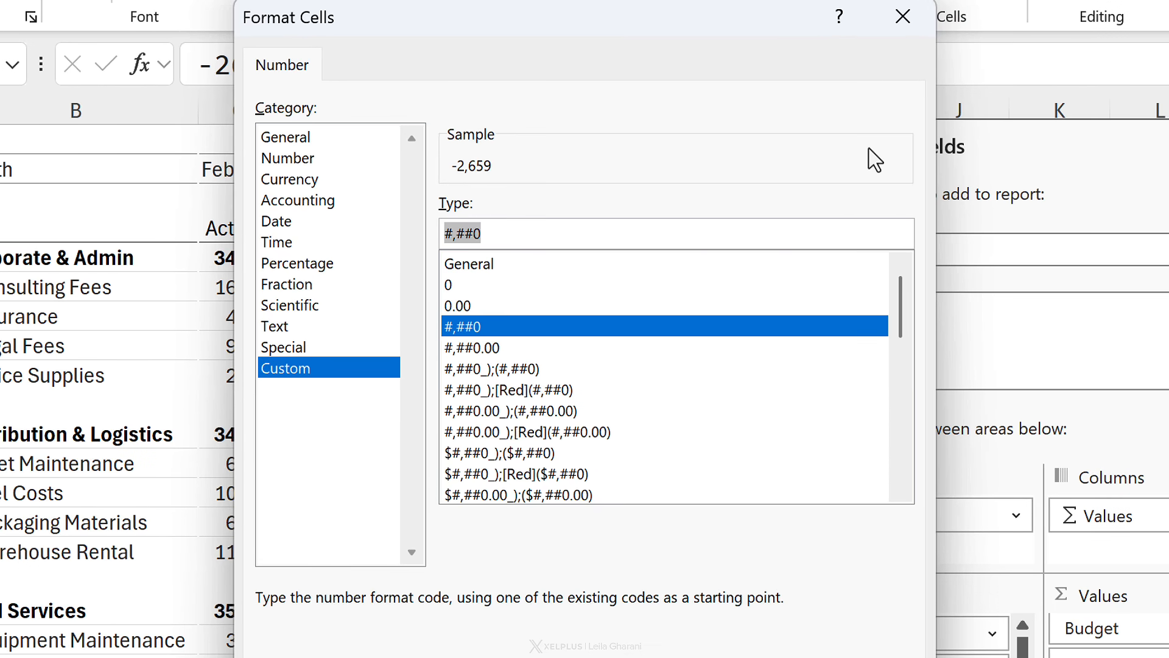
pyautogui.write(';')
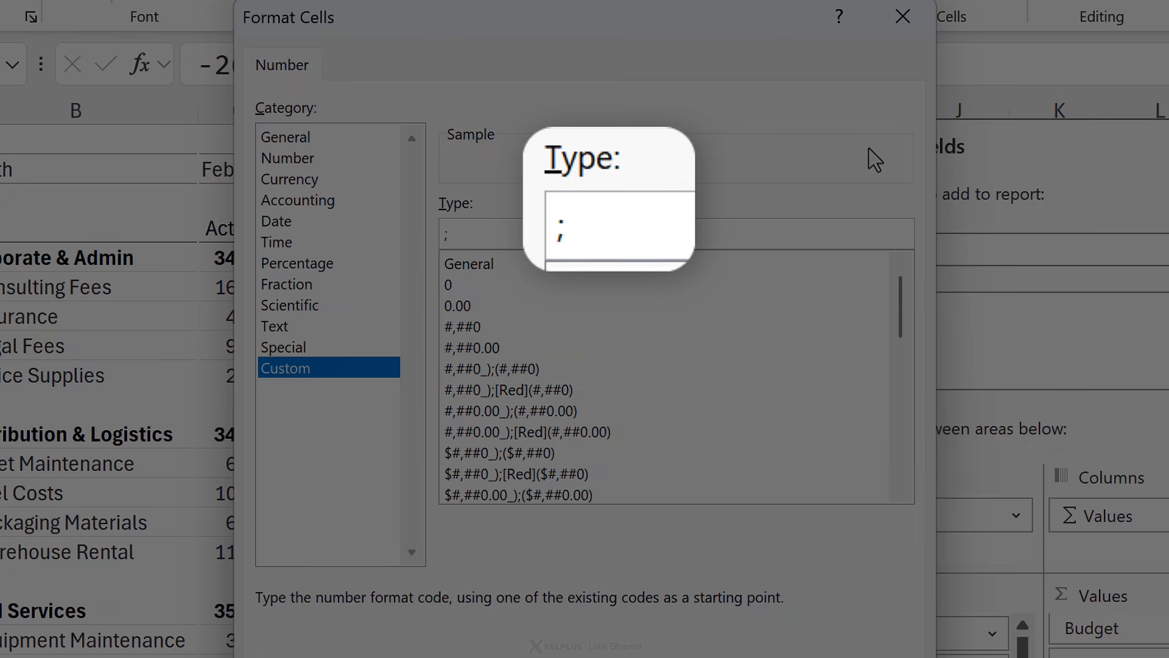
pyautogui.press('Home')
pyautogui.press('End')
pyautogui.press('Left')
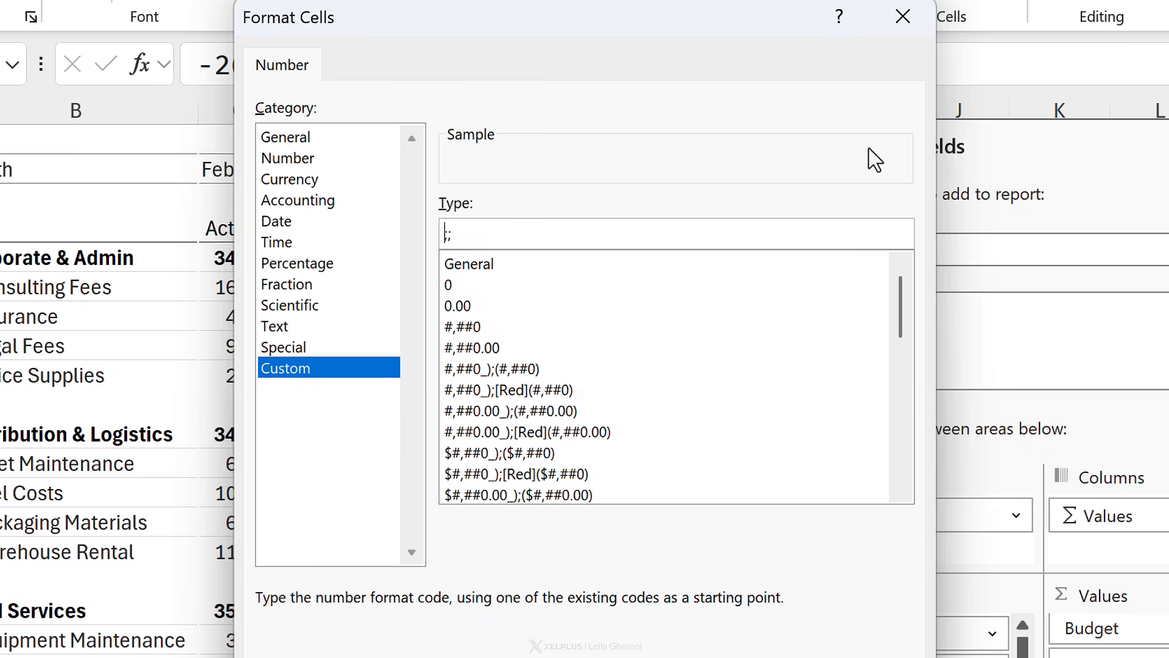
# Step: Insert a black square symbol at the start of the custom number format code
pyautogui.press('super+period')
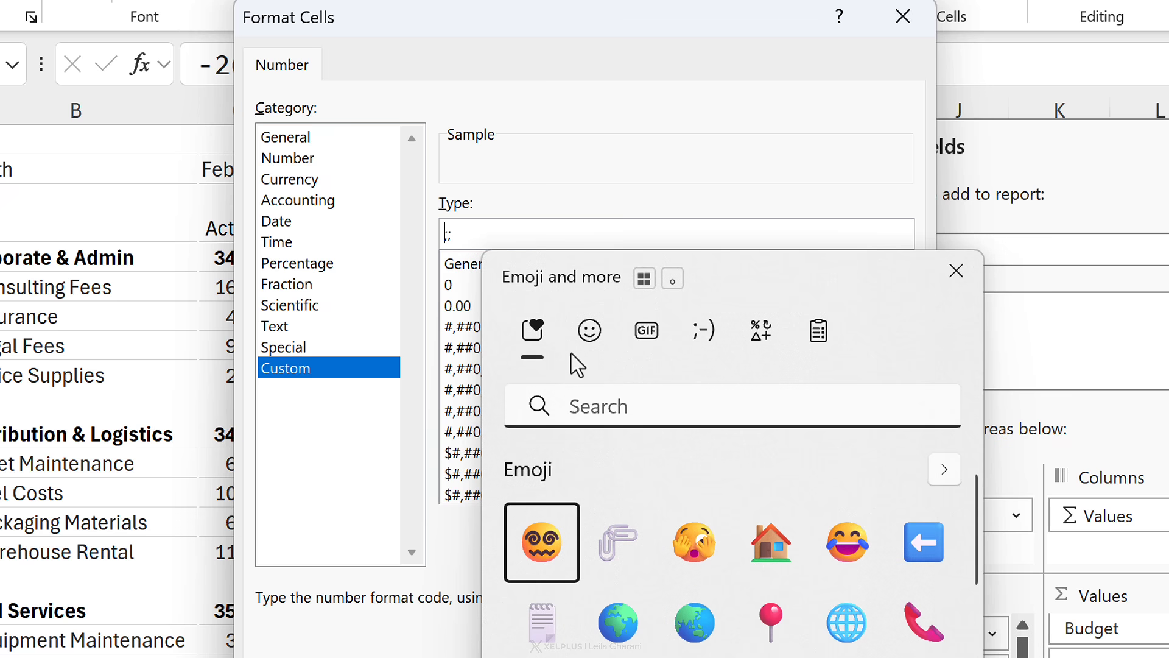
pyautogui.click(761, 332)
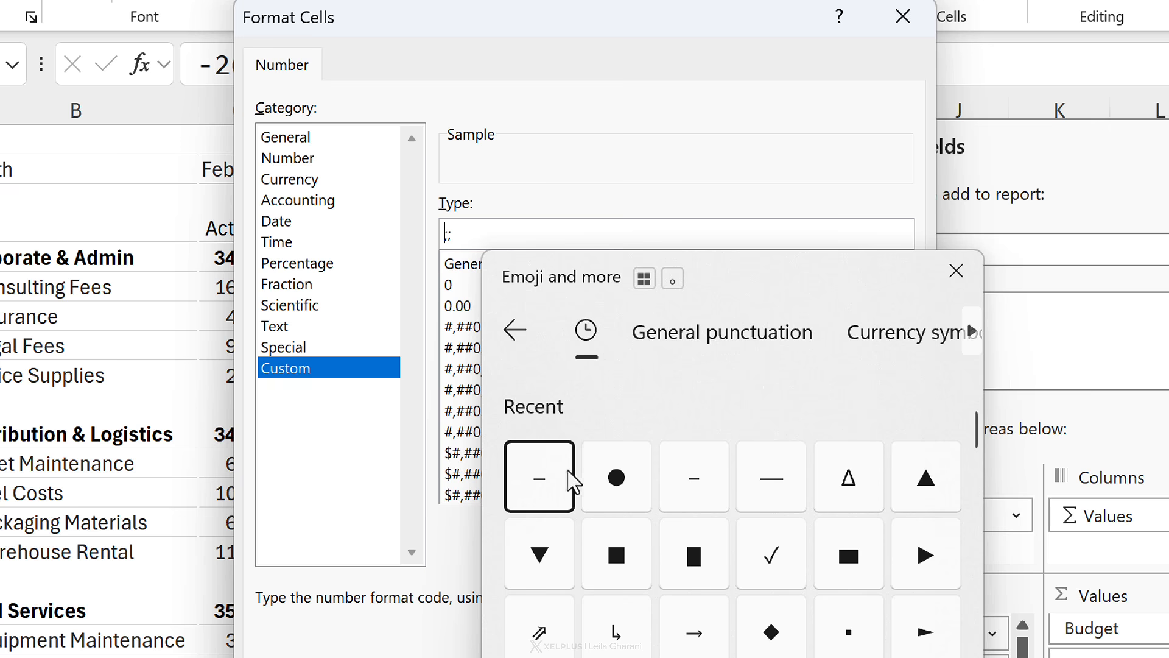
pyautogui.click(617, 572)
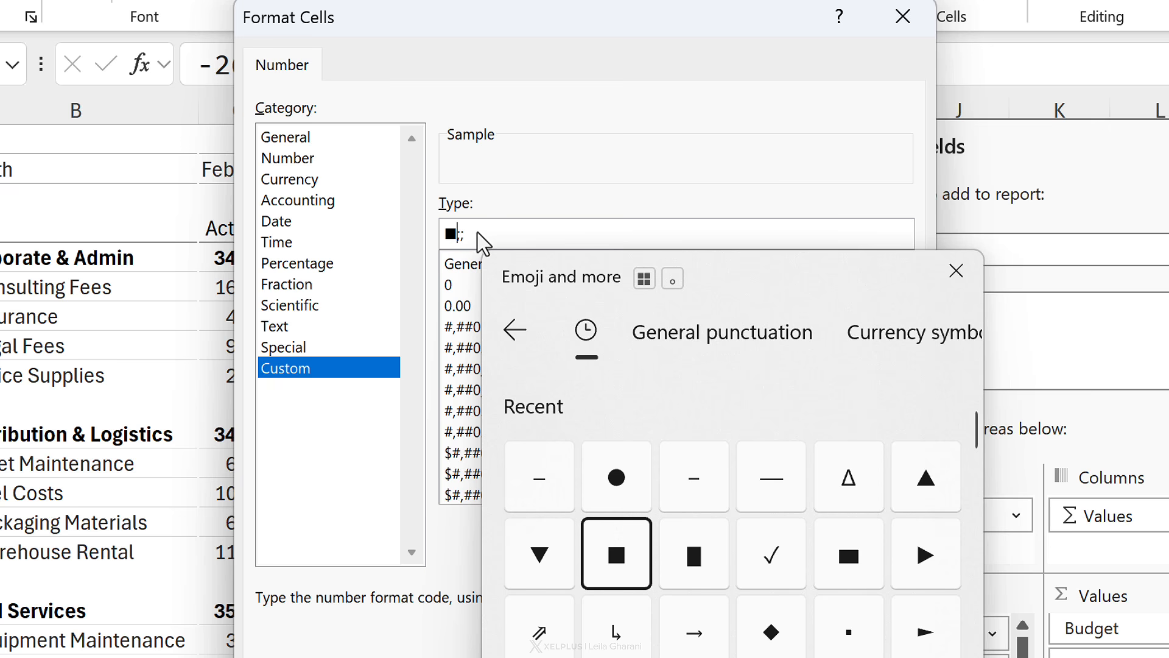
pyautogui.press('Escape')
pyautogui.moveTo(457, 234); pyautogui.dragTo(433, 231)
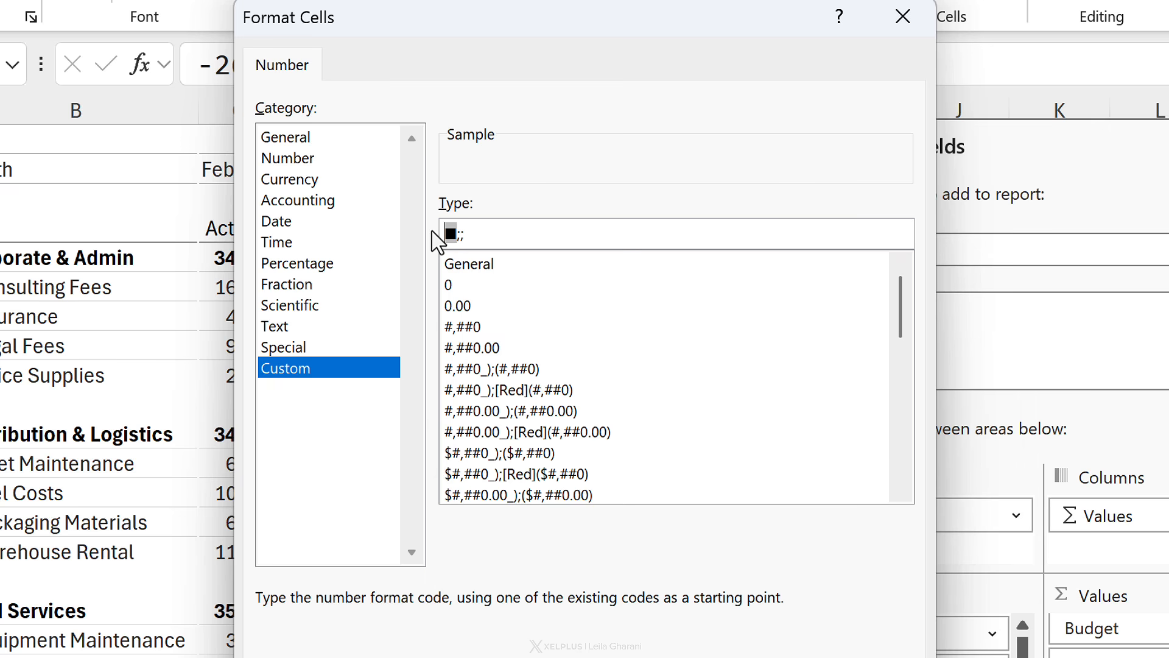
# Step: Complete the format code as [green]■;[red]■; and apply it to the Sum of Variance column
pyautogui.click(446, 228)
pyautogui.write('[green')
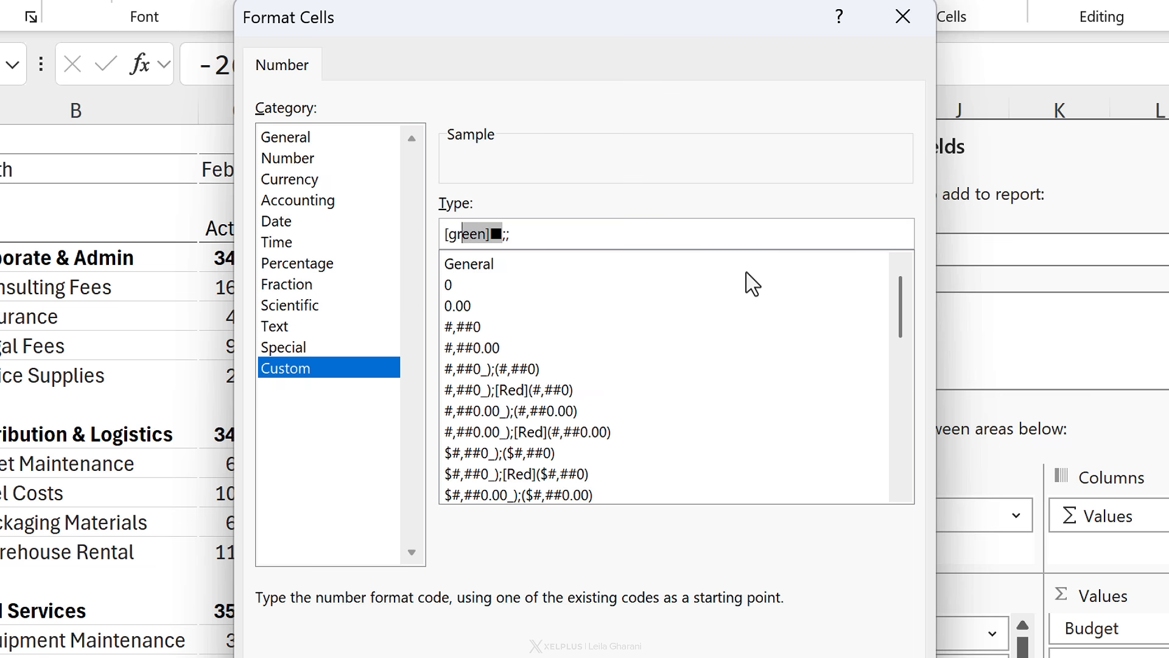
pyautogui.hotkey('ctrl', 'c')
pyautogui.press('Left')
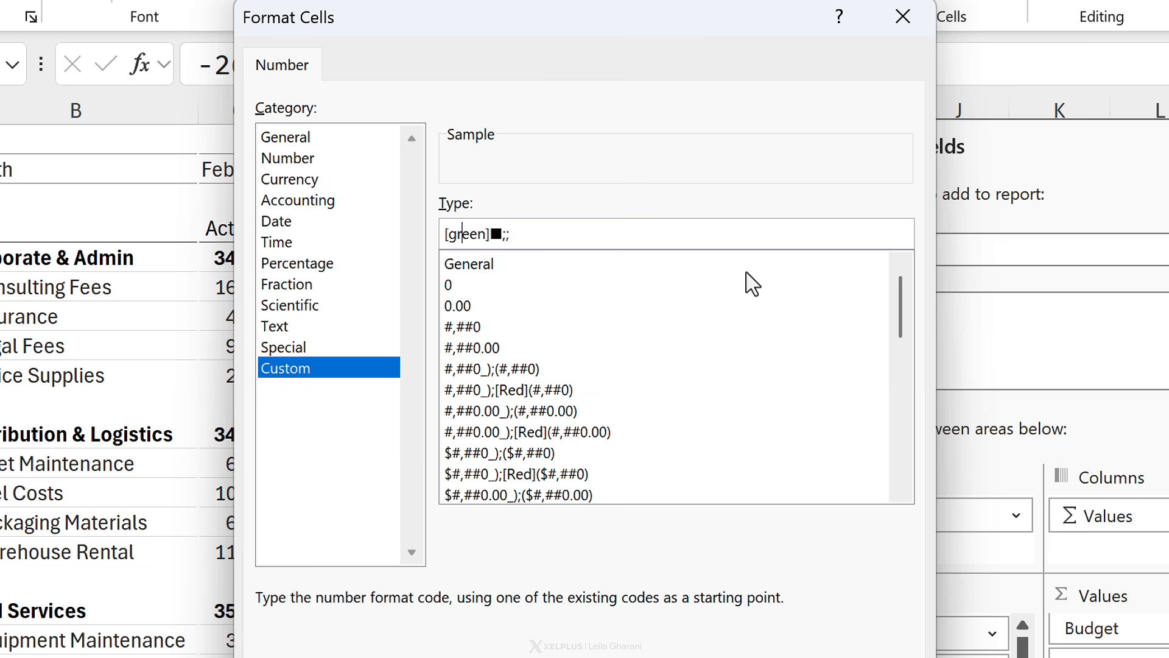
pyautogui.hotkey('ctrl', 'v')
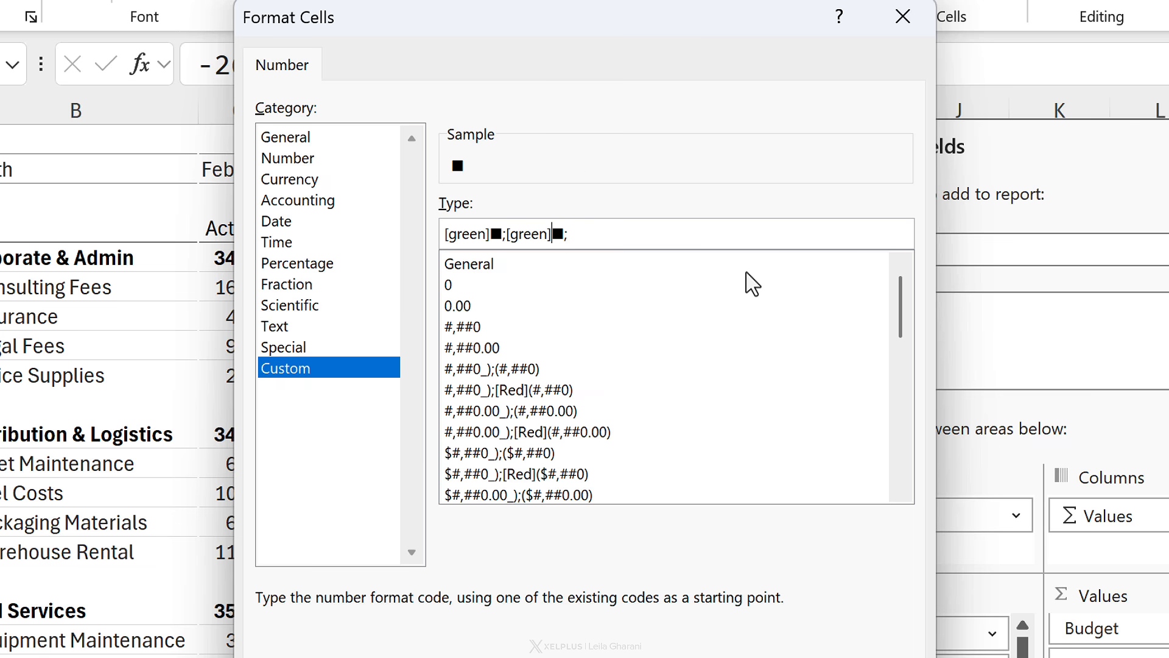
pyautogui.press('BackSpace')
pyautogui.press('BackSpace')
pyautogui.press('BackSpace')
pyautogui.press('BackSpace')
pyautogui.press('BackSpace')
pyautogui.write('red')
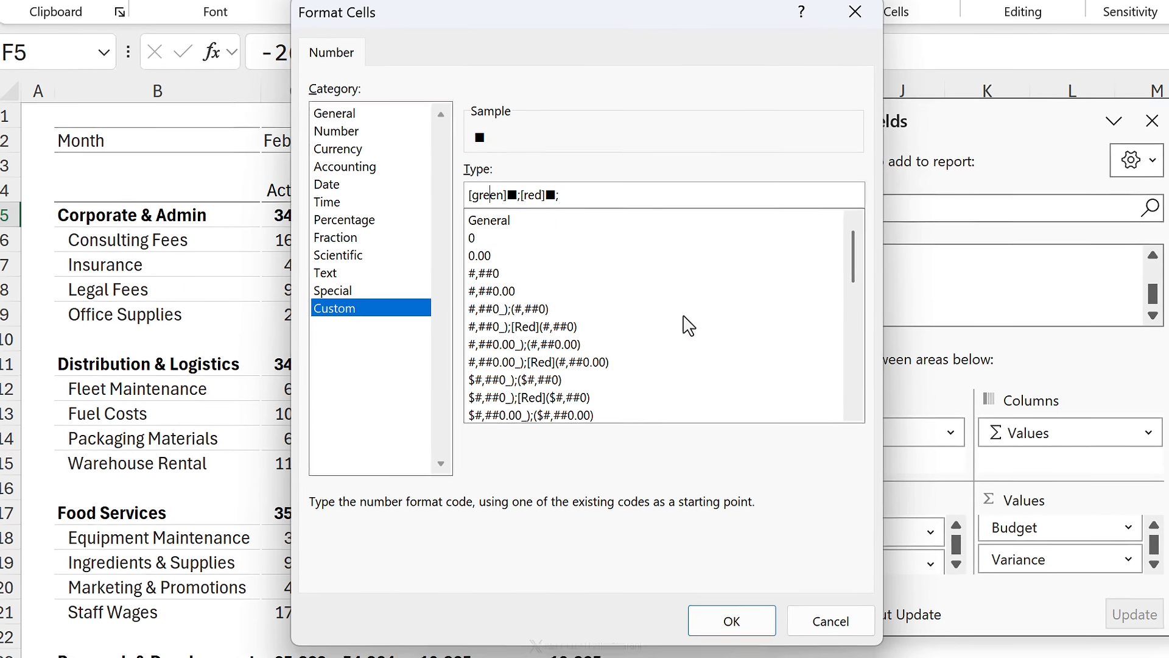
pyautogui.click(731, 620)
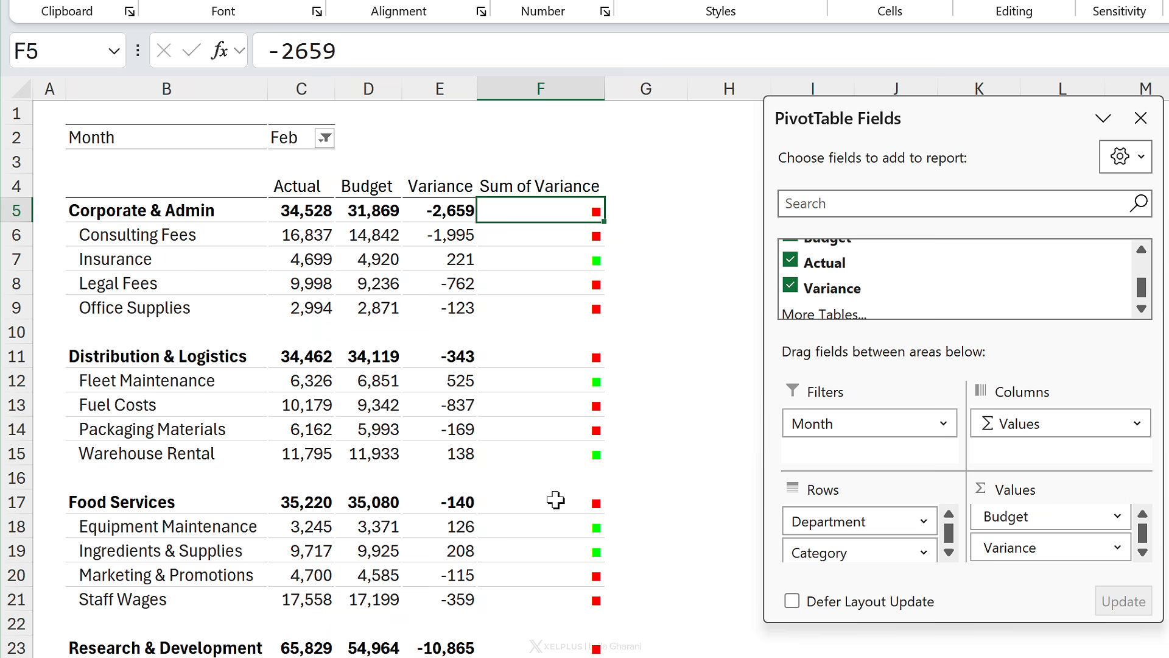
# Step: Clear the Sum of Variance header text and narrow the indicator column to fit the squares
pyautogui.click(513, 174)
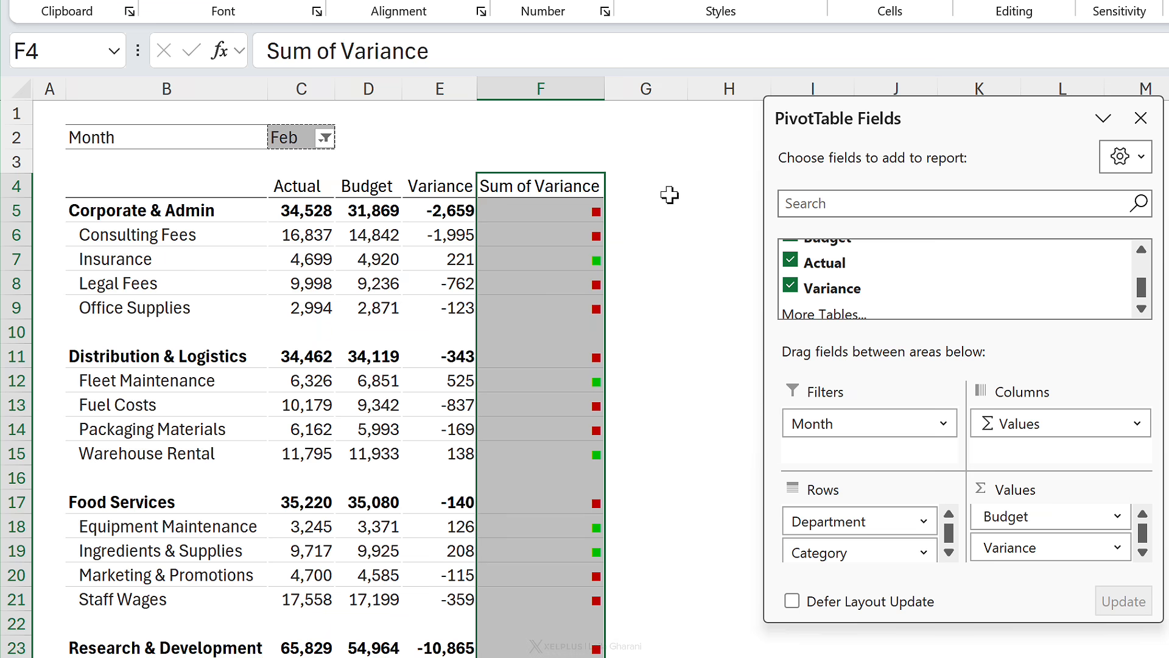
pyautogui.click(594, 196)
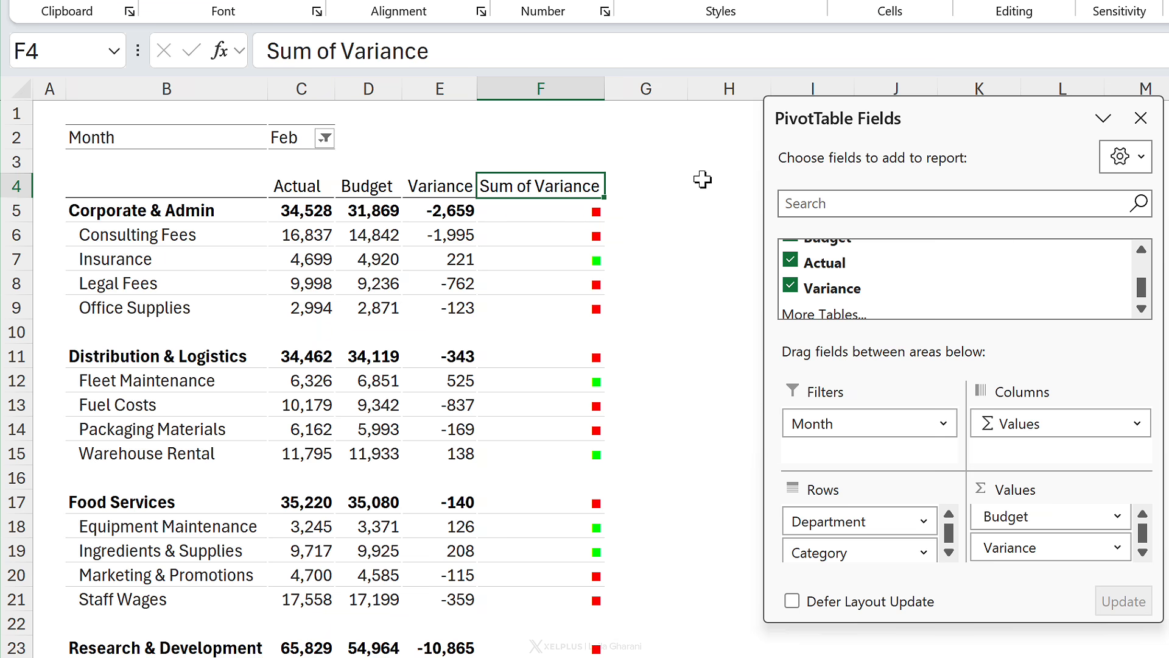
pyautogui.press('BackSpace')
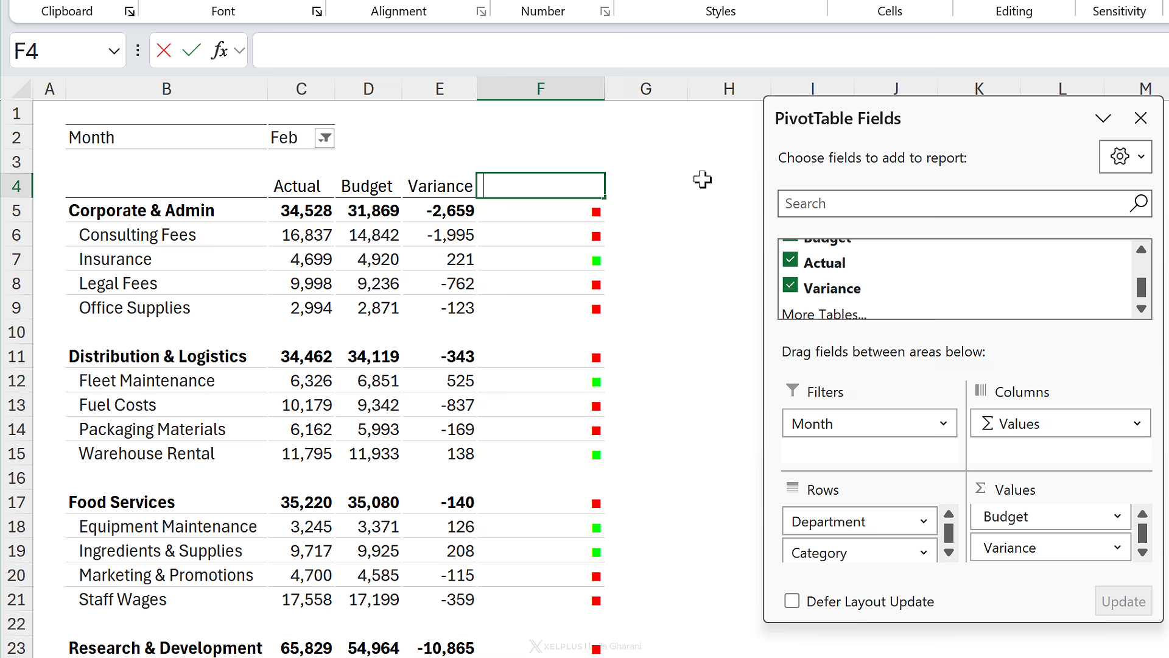
pyautogui.press('Return')
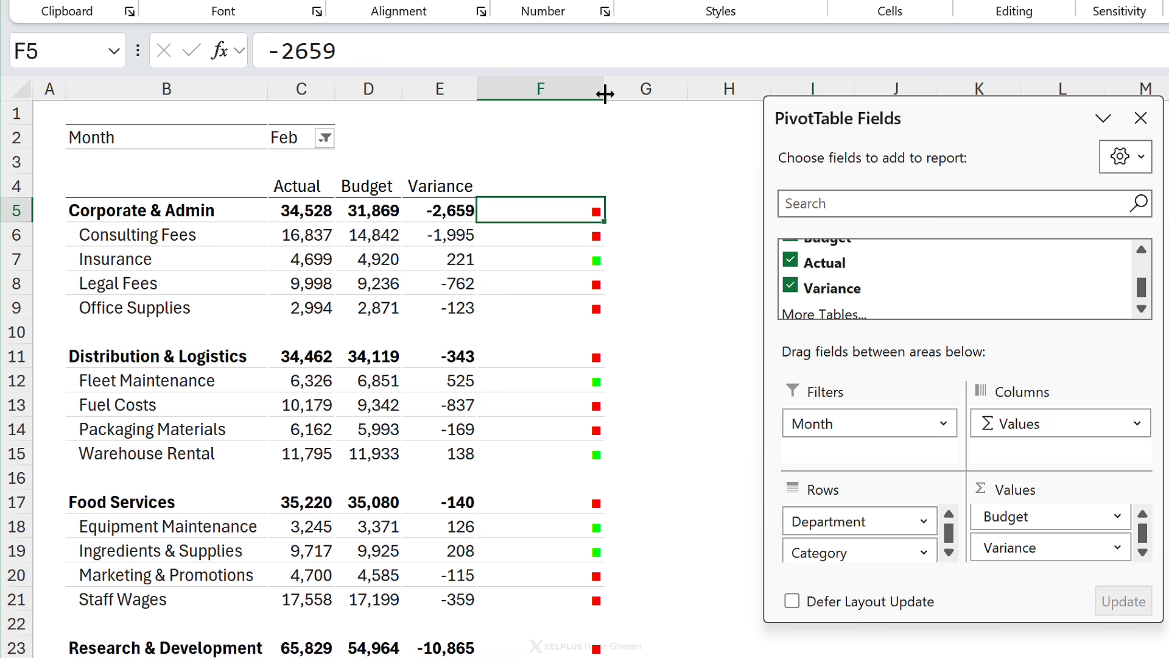
pyautogui.moveTo(599, 90); pyautogui.dragTo(505, 92)
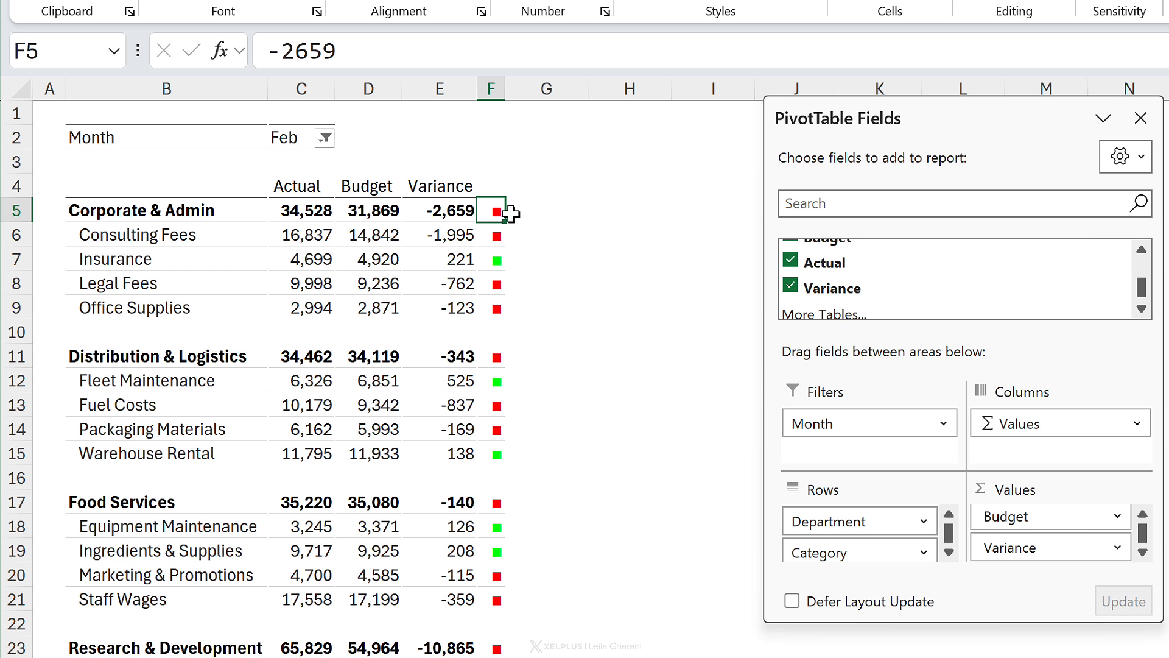
# Step: Change the indicator number format code to [color43]■;[color53]■; for softer green and red
pyautogui.click(500, 263)
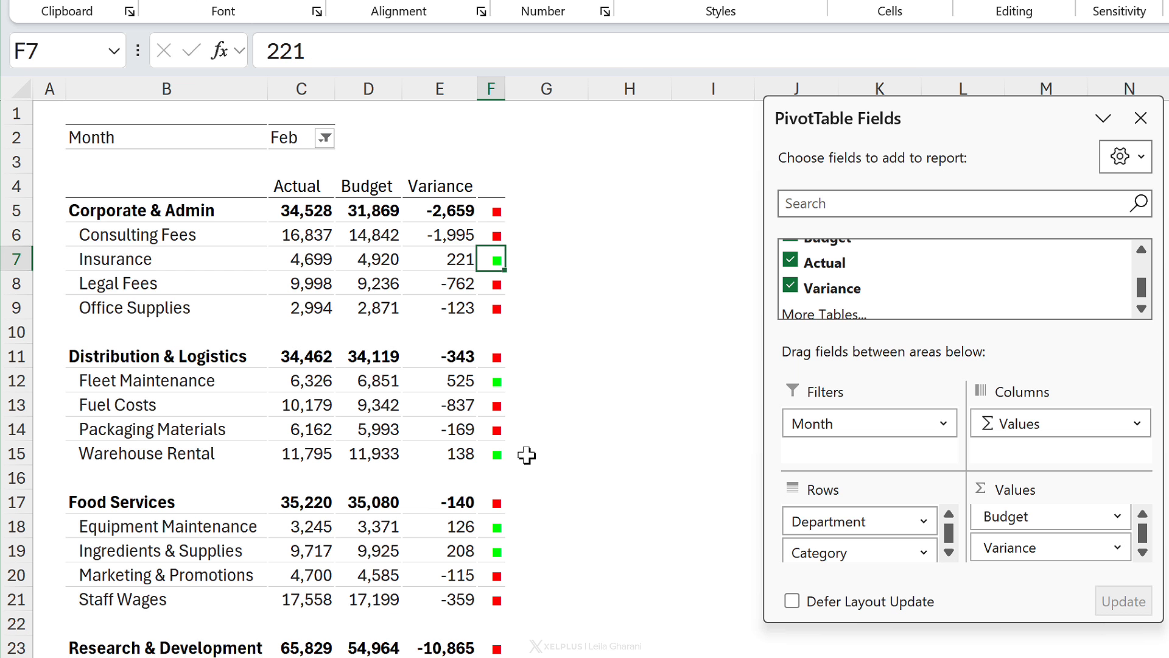
pyautogui.click(491, 261)
pyautogui.rightClick(491, 261)
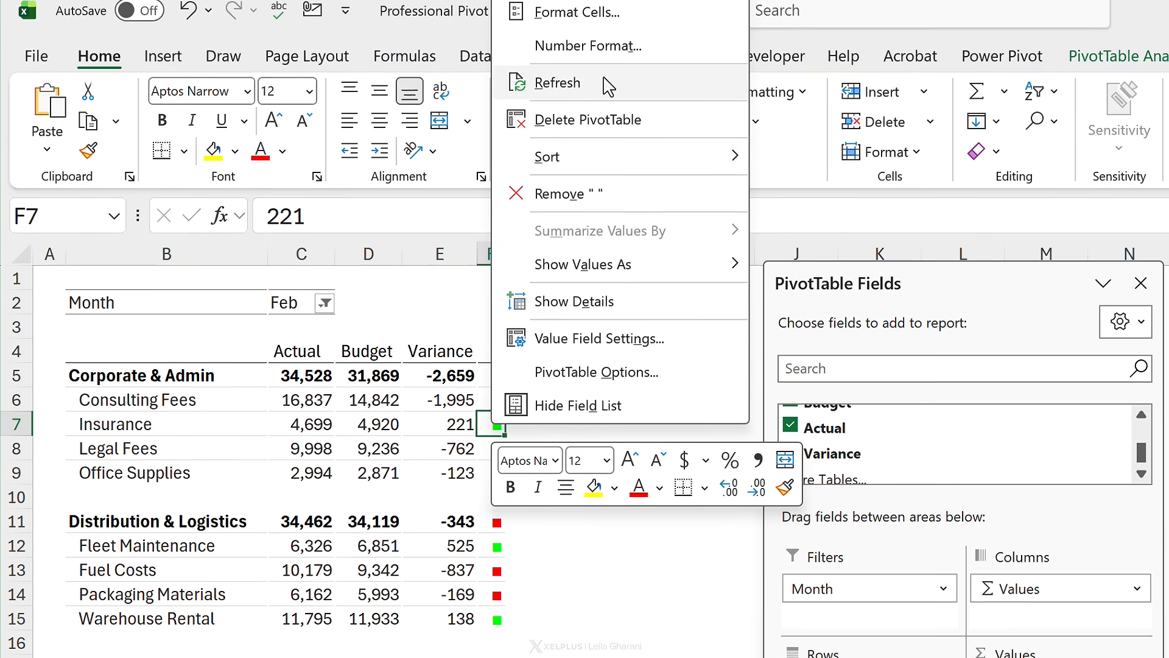
pyautogui.click(587, 46)
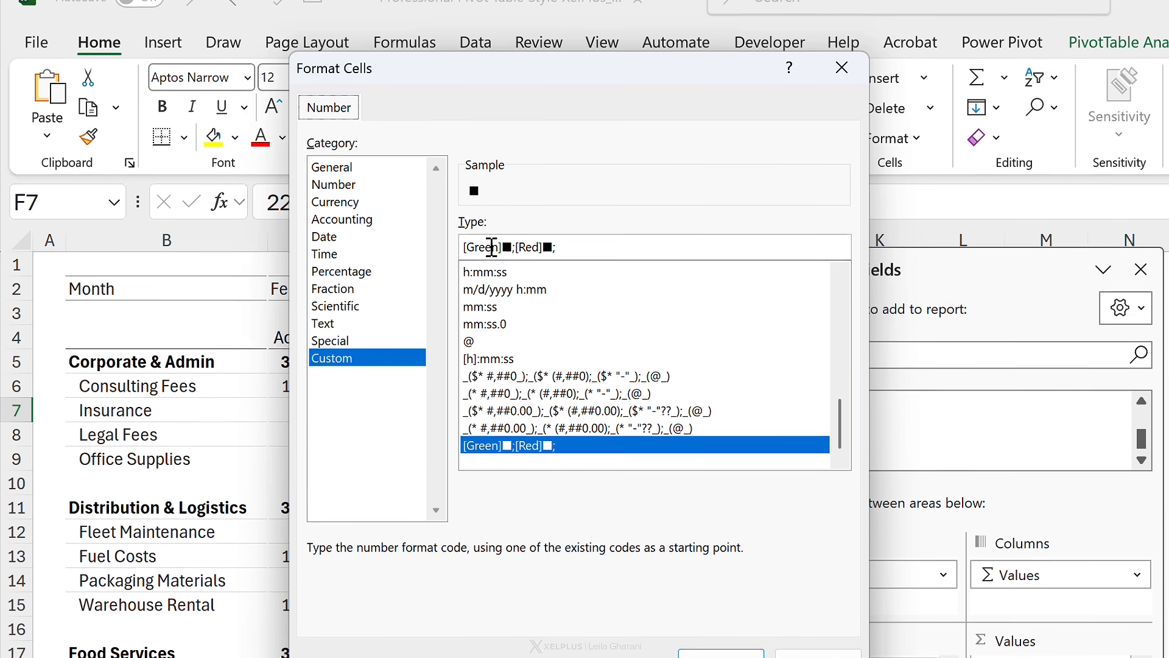
pyautogui.moveTo(498, 217); pyautogui.dragTo(463, 201)
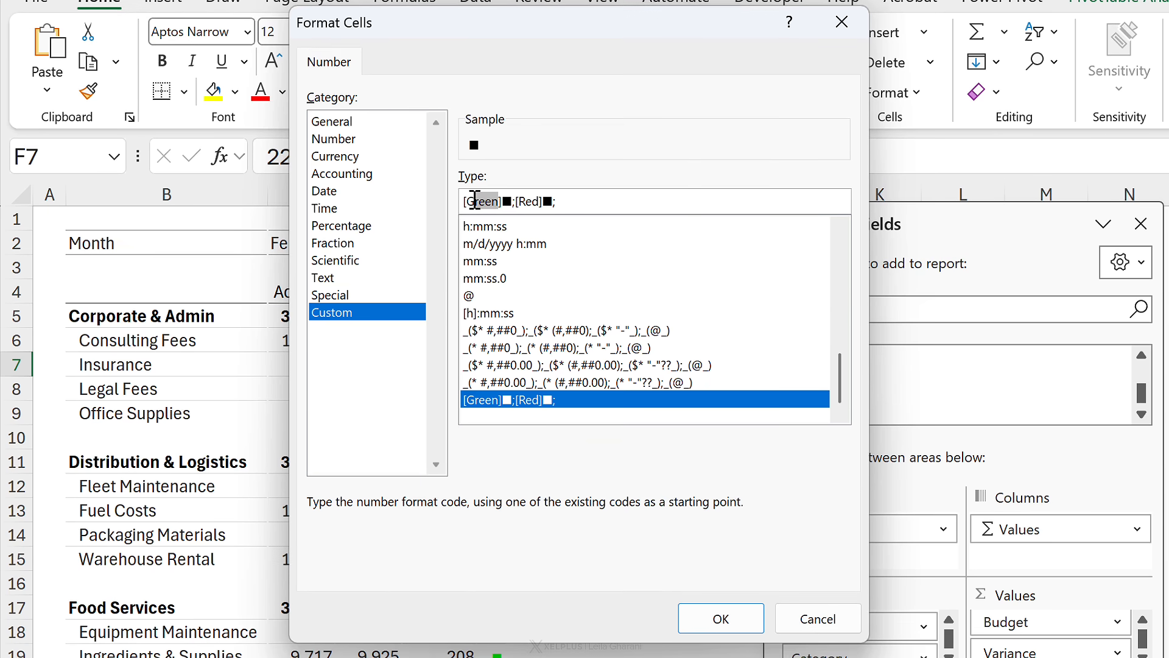
pyautogui.write('color')
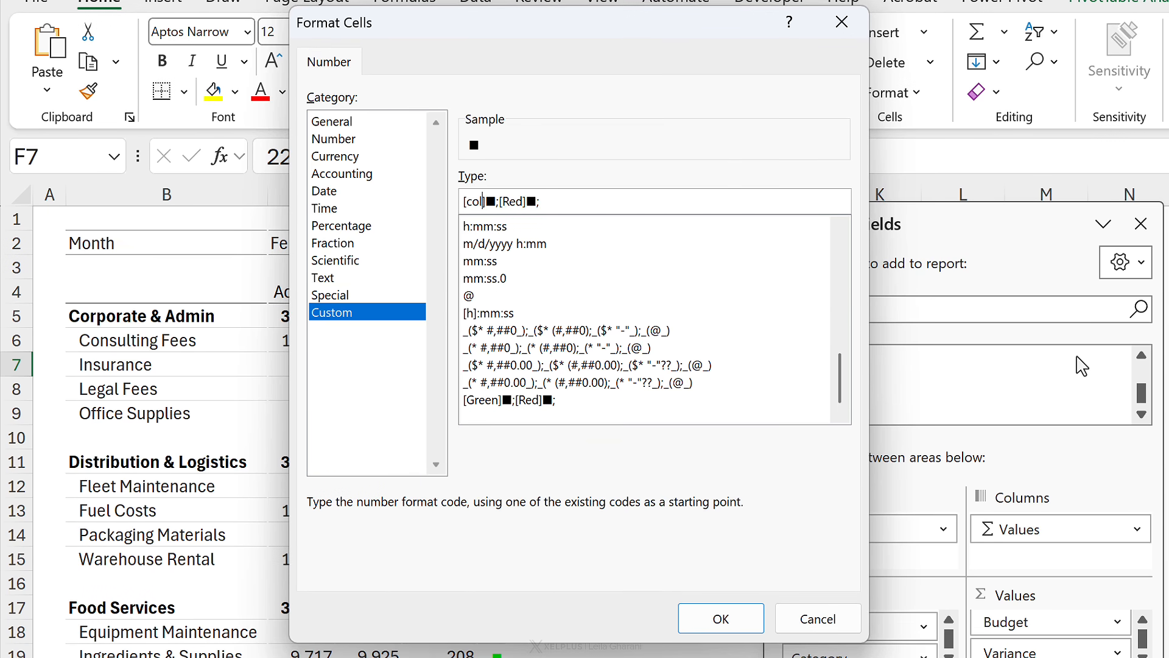
pyautogui.write('4')
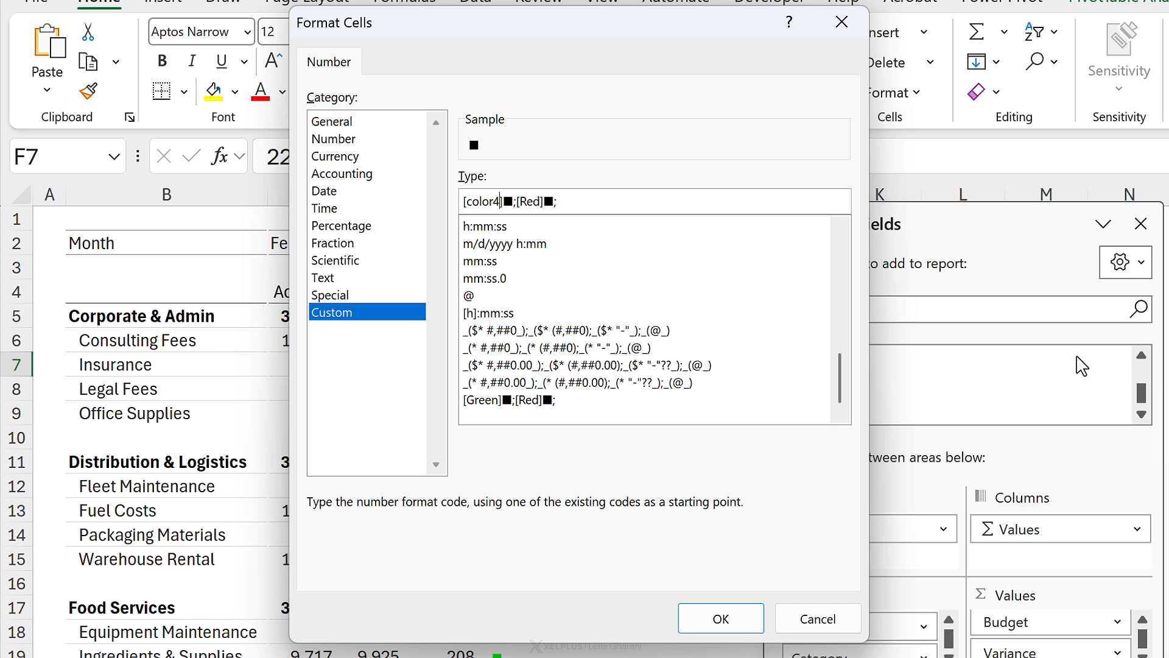
pyautogui.write('3')
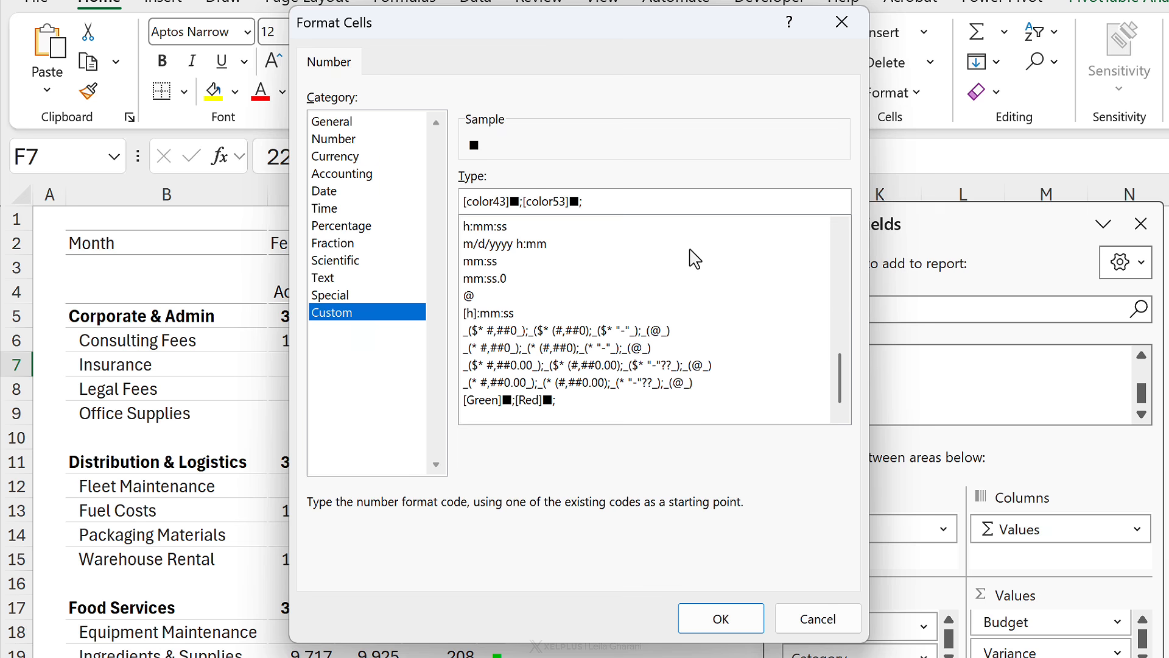
pyautogui.click(719, 618)
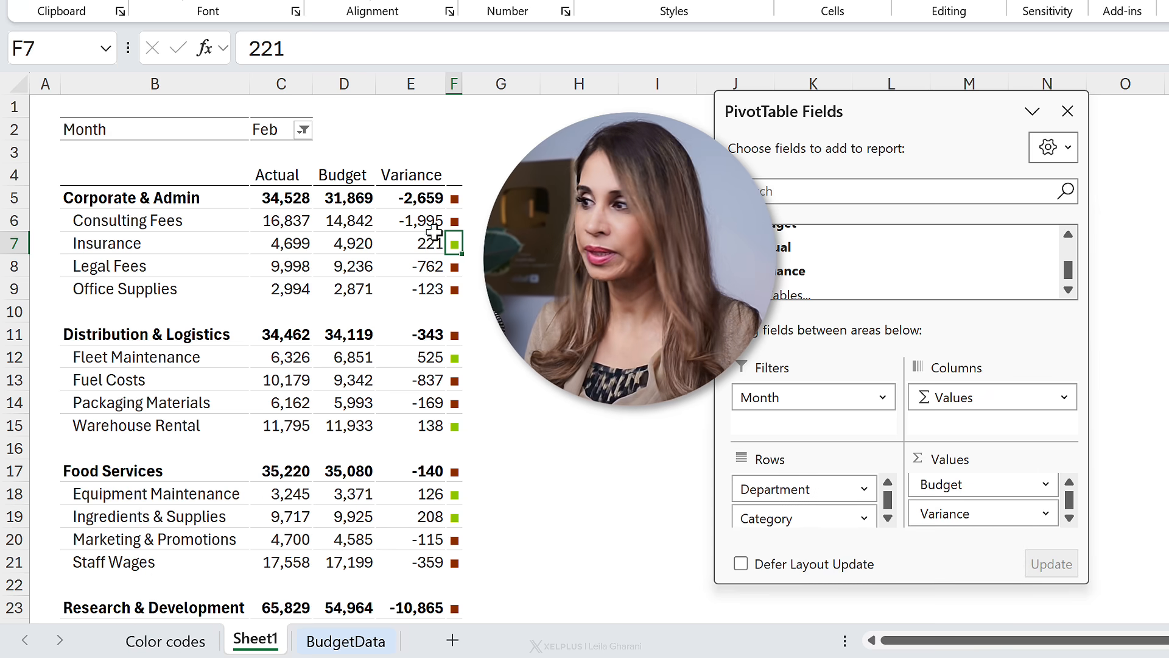
# Step: Filter the report to the month Jan
pyautogui.click(303, 129)
pyautogui.click(84, 204)
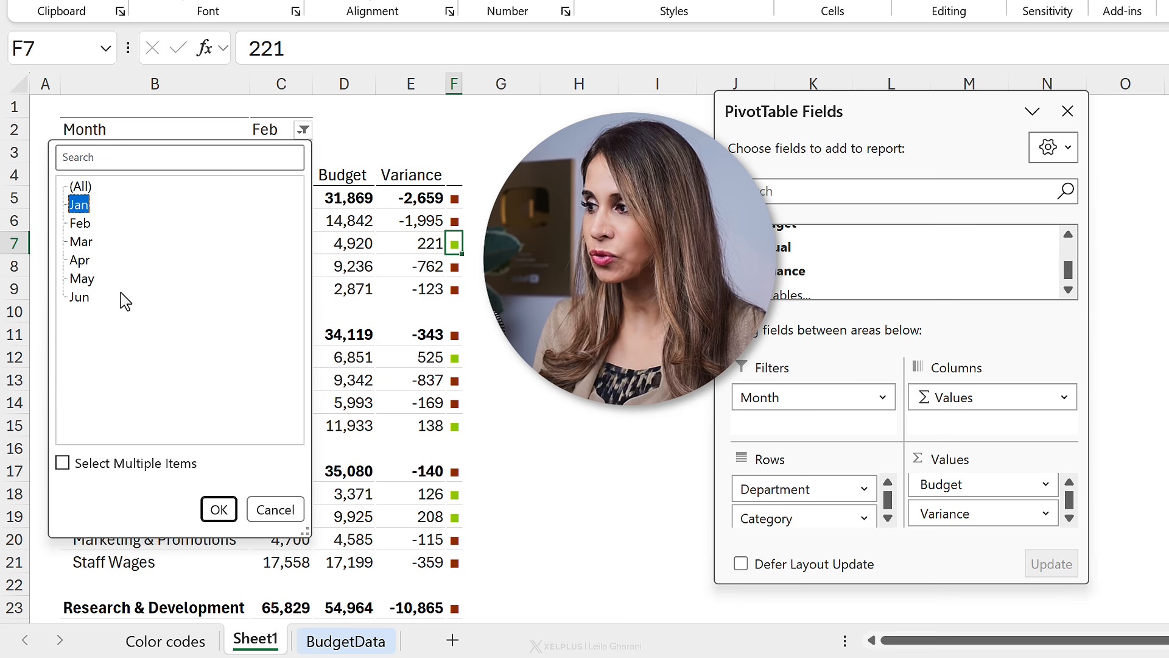
pyautogui.click(219, 509)
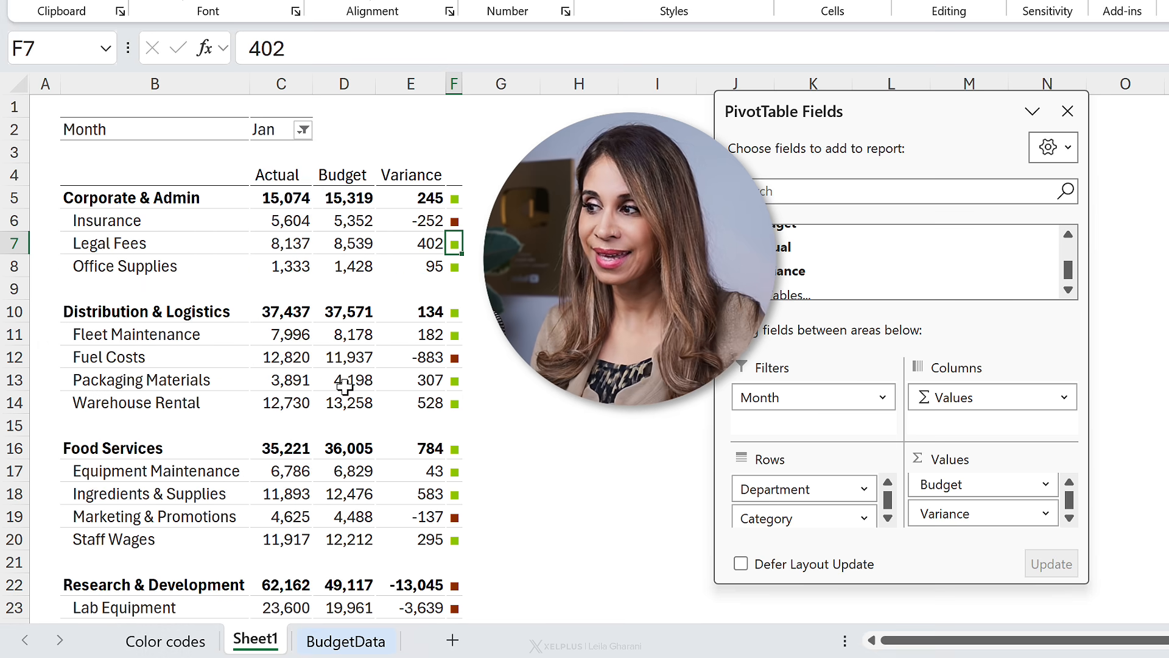
pyautogui.moveTo(344, 385)
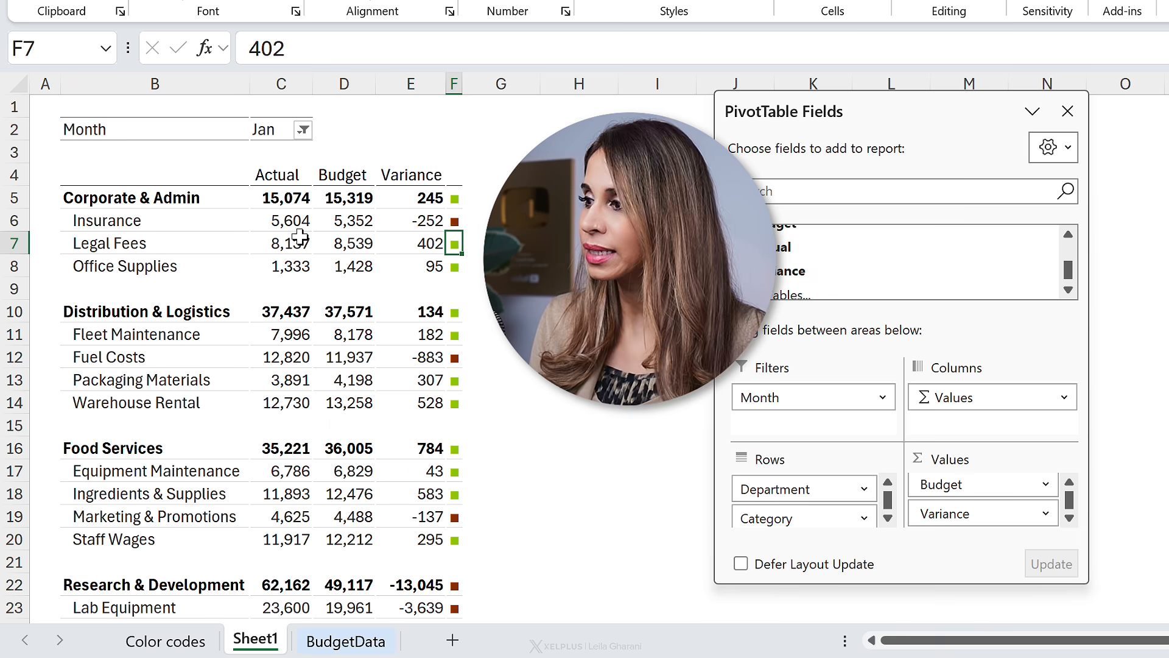
# Step: In PivotTable Options, turn off autofit column widths on update and enable a blank display for error values
pyautogui.rightClick(293, 230)
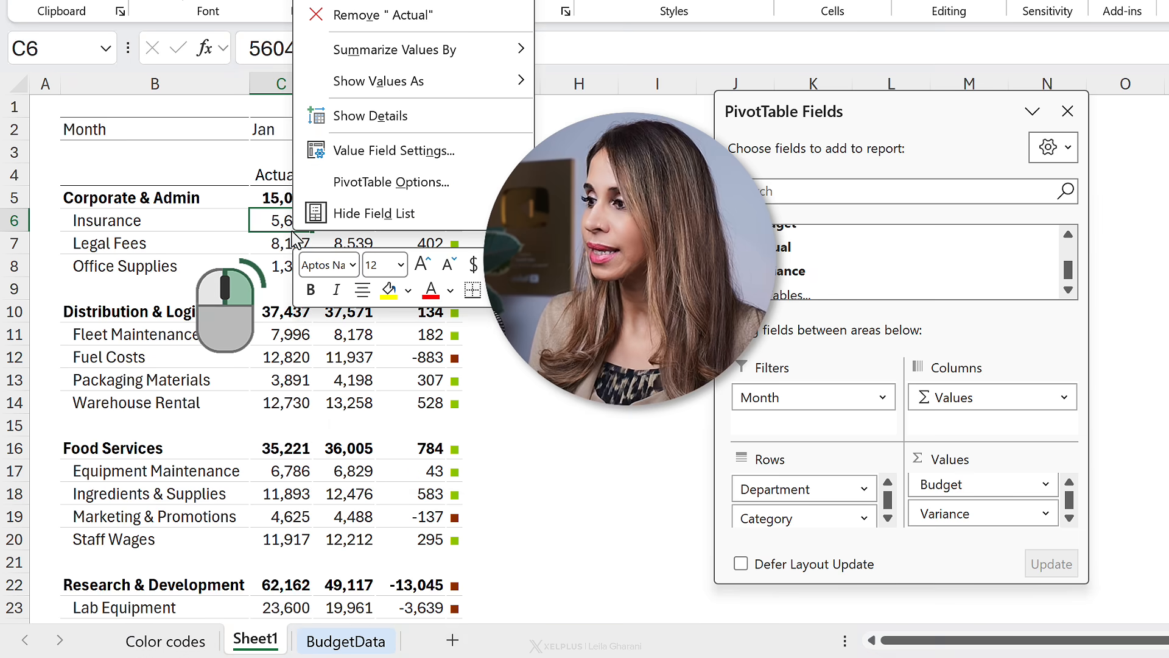
pyautogui.click(350, 190)
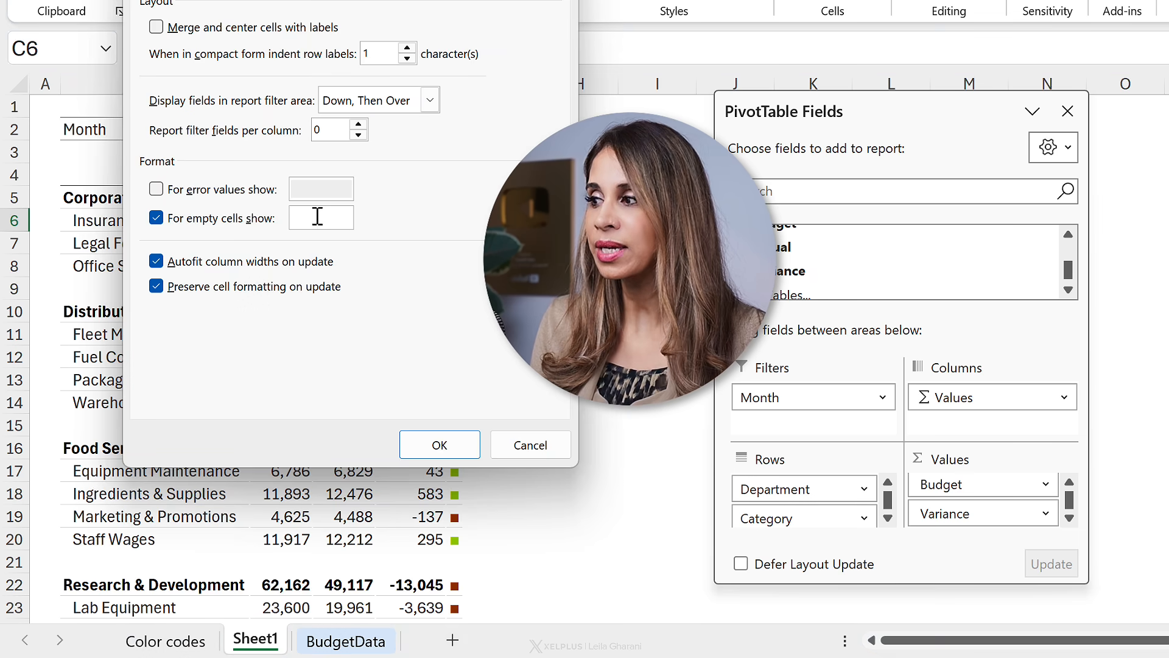
pyautogui.click(174, 263)
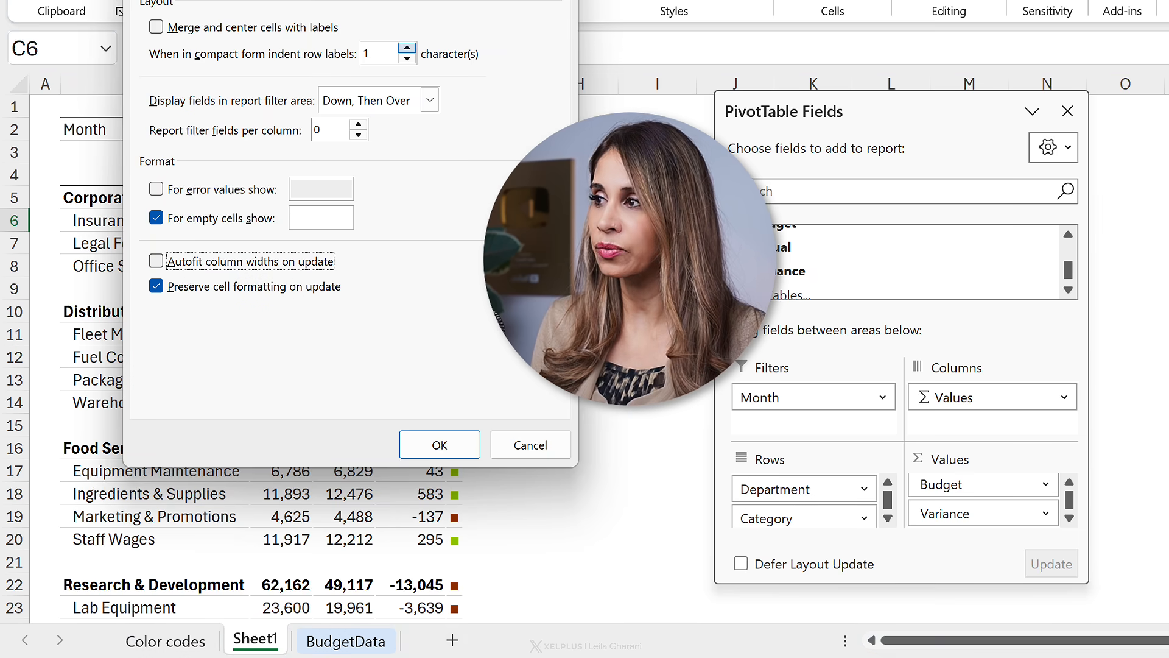
pyautogui.moveTo(304, 0); pyautogui.dragTo(656, 0)
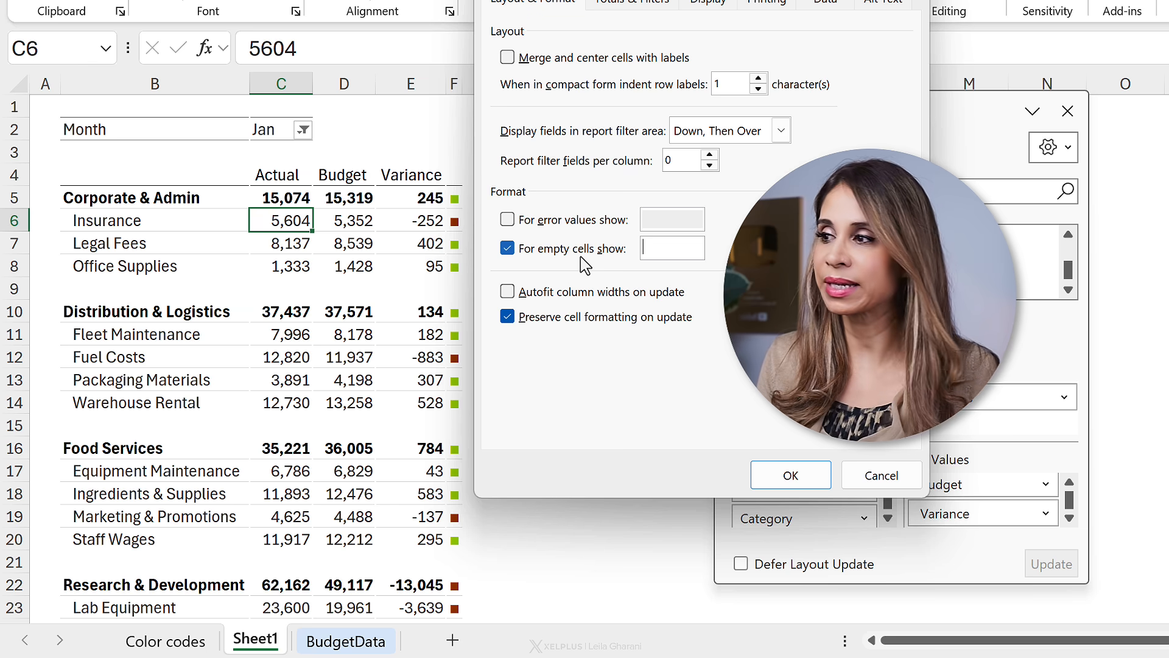
pyautogui.click(508, 220)
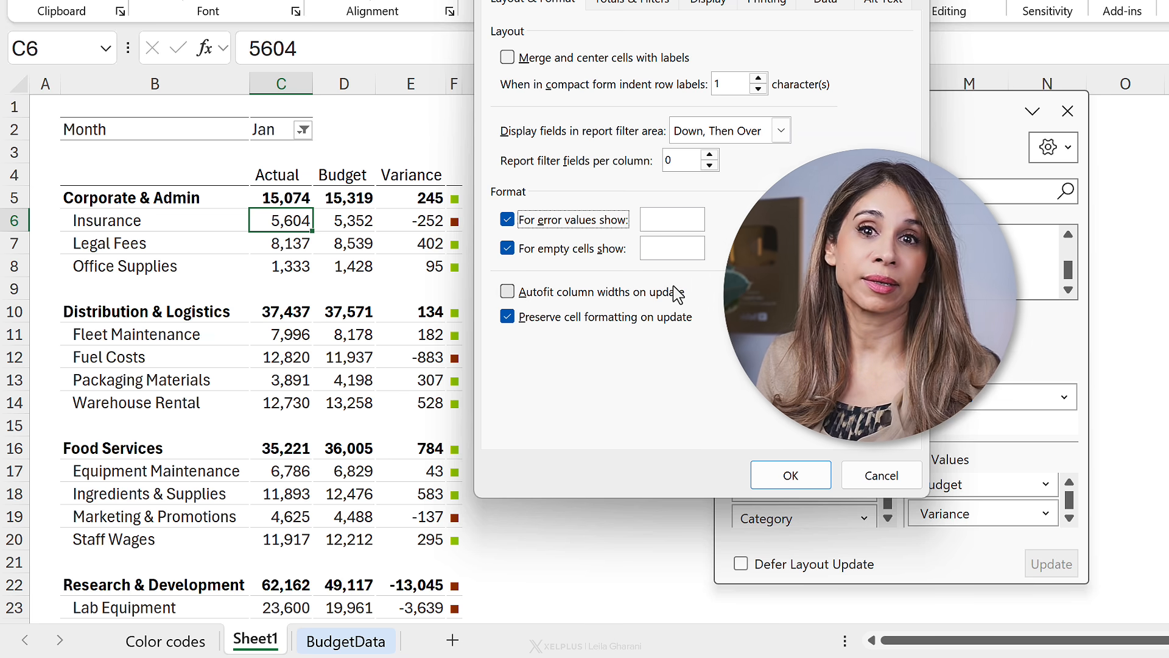
pyautogui.click(786, 478)
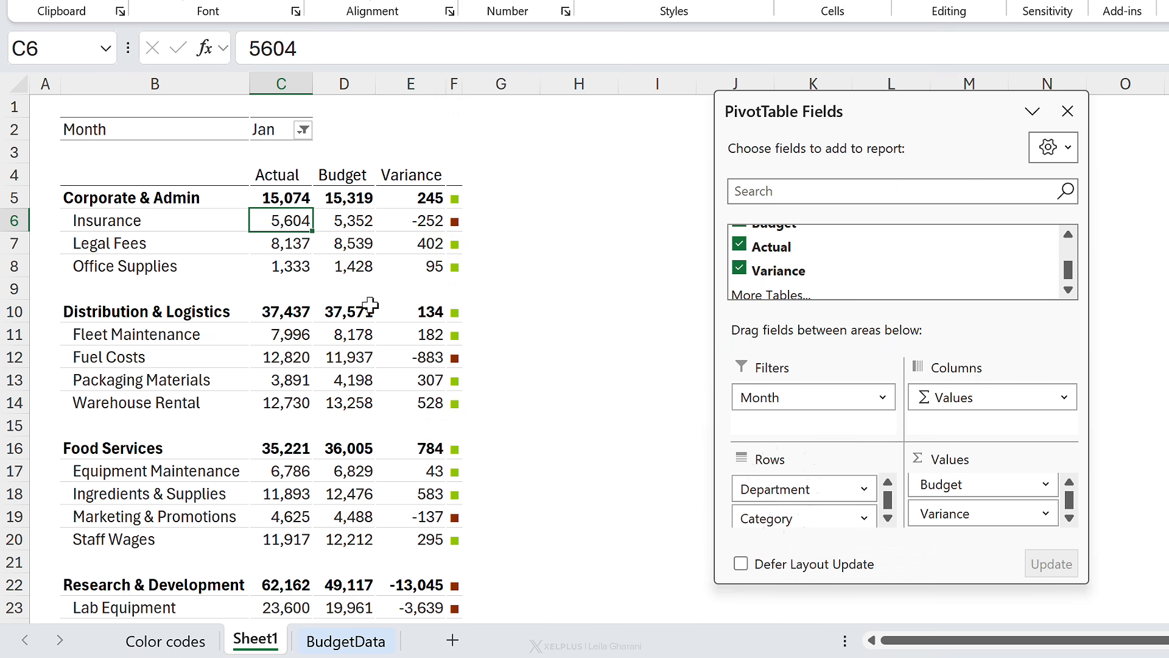
# Step: Widen the Budget and Actual columns slightly
pyautogui.moveTo(375, 86); pyautogui.dragTo(386, 85)
pyautogui.moveTo(314, 85); pyautogui.dragTo(325, 86)
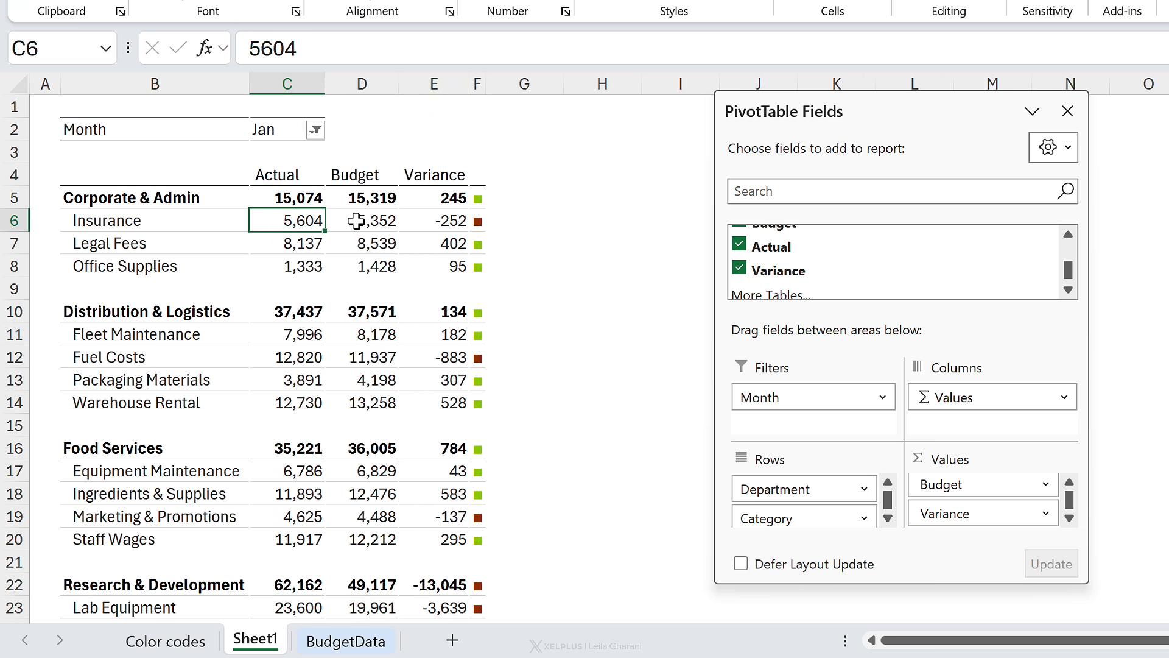
# Step: Filter the report to the month May
pyautogui.click(316, 131)
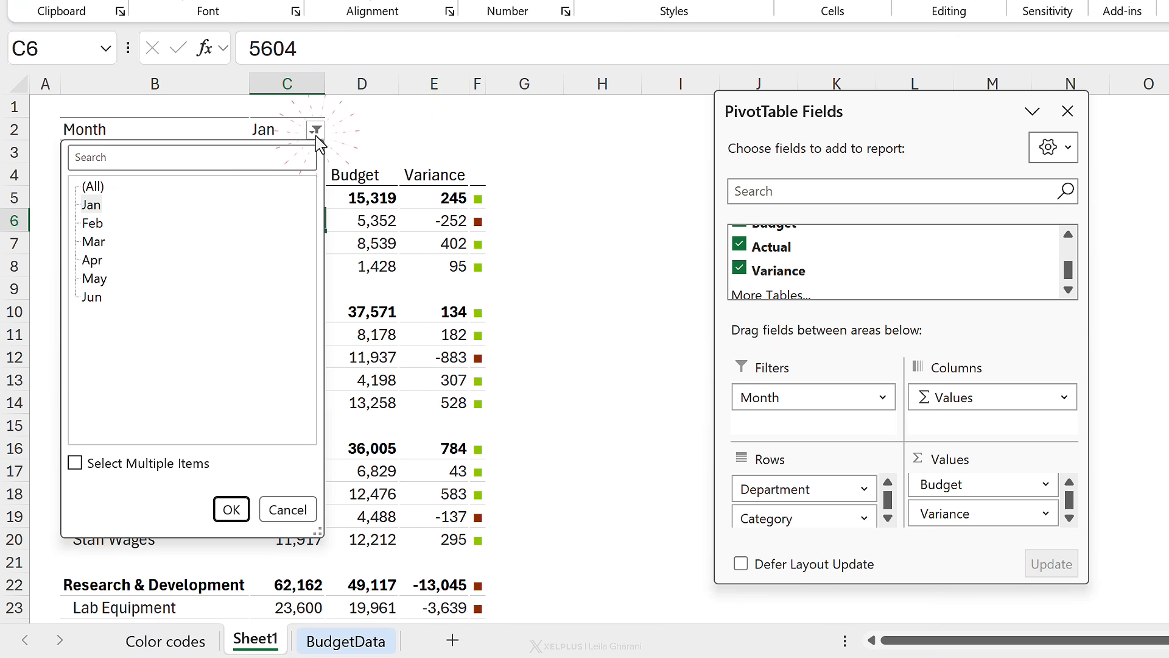
pyautogui.click(96, 279)
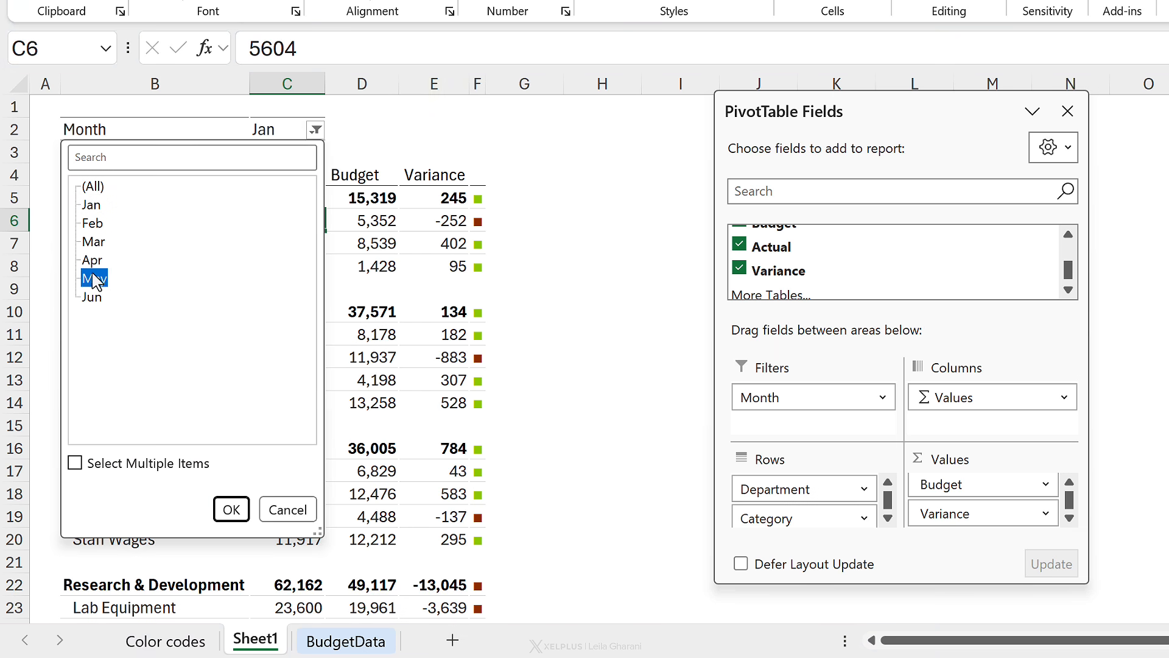
pyautogui.click(230, 509)
pyautogui.scroll(-4, 451, 425)
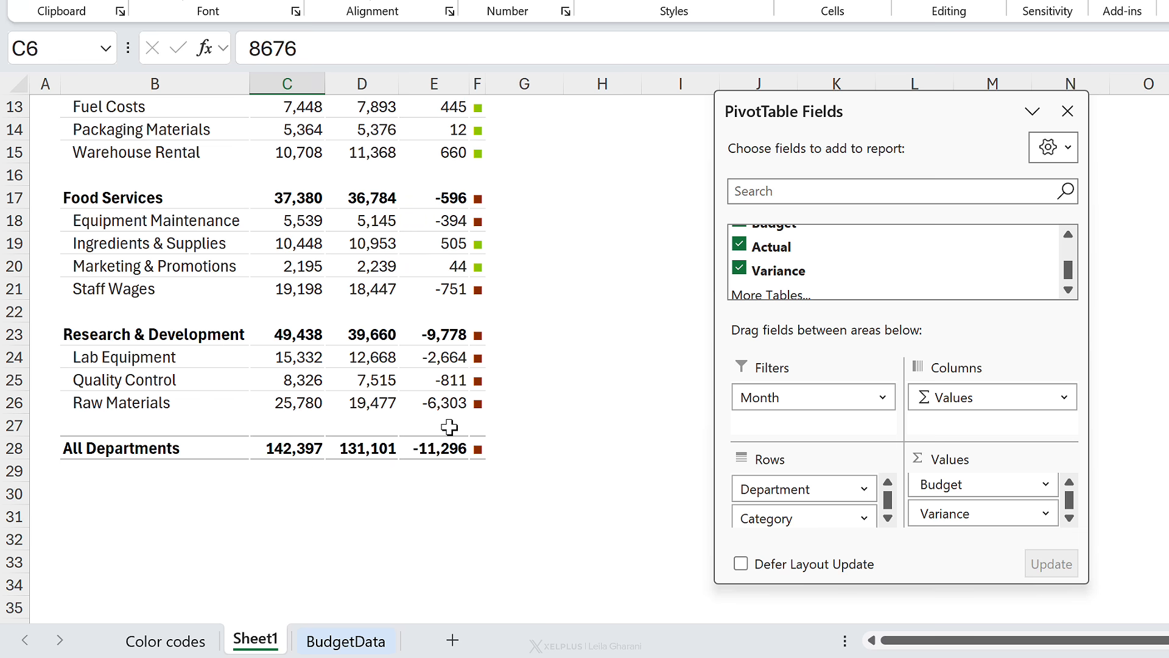
pyautogui.scroll(4, 448, 426)
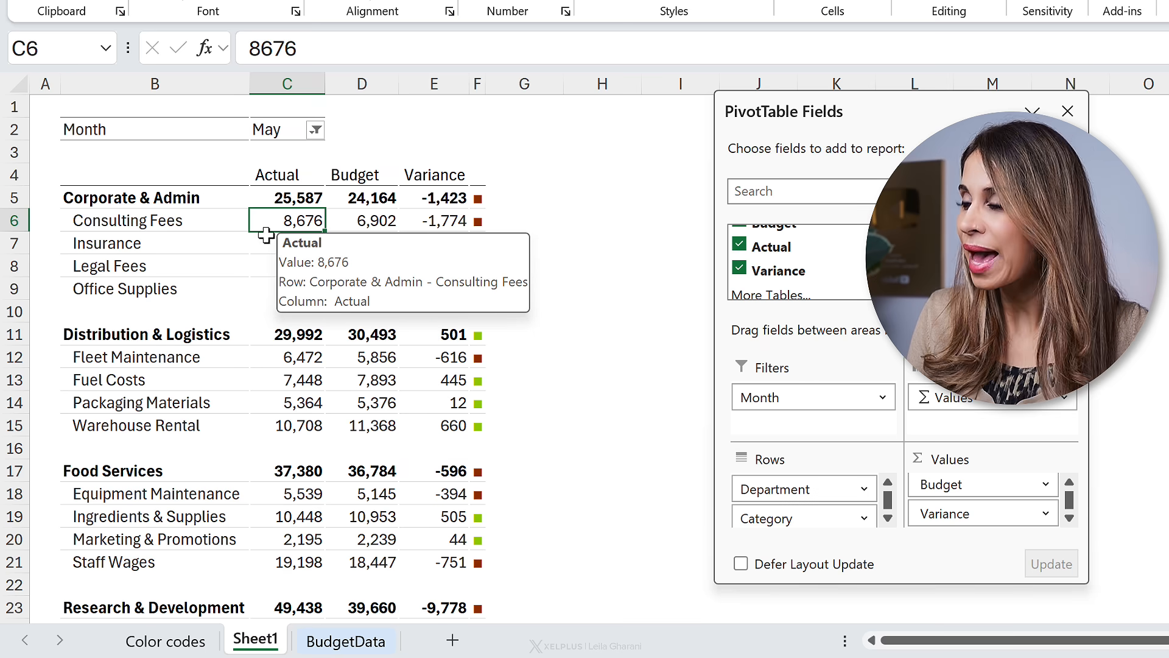
# Step: On the BudgetData sheet, cut the Safety Compliance rows from row 111 and paste them directly below the data at row 94
pyautogui.scroll(-4, 253, 232)
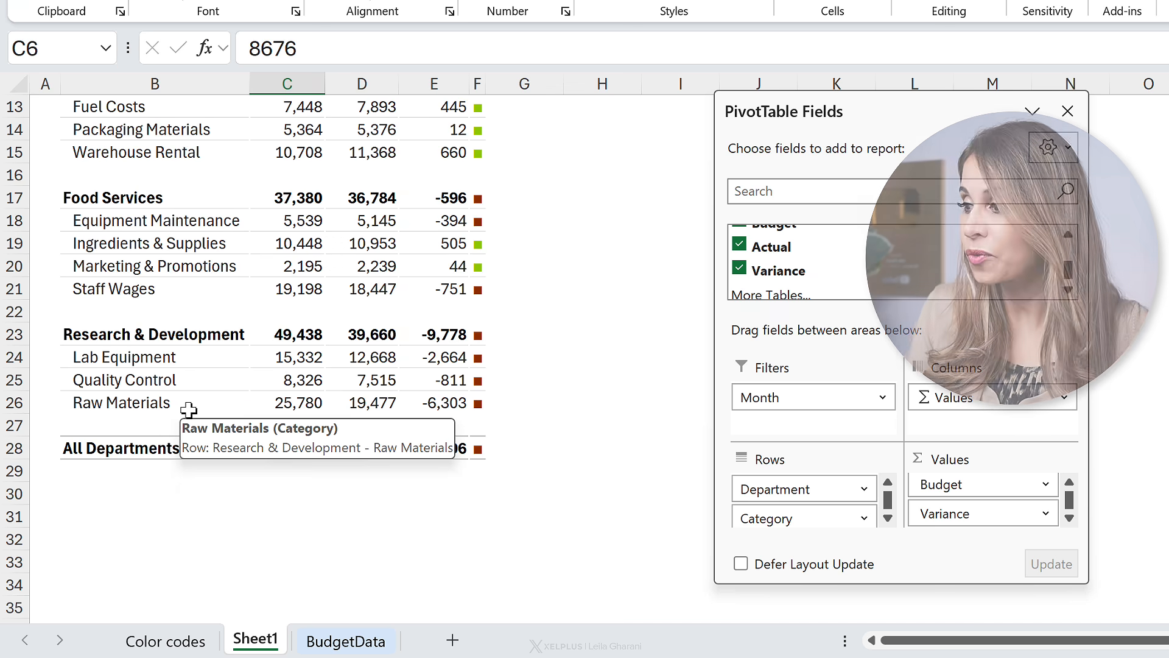
pyautogui.click(339, 643)
pyautogui.scroll(-15, 235, 390)
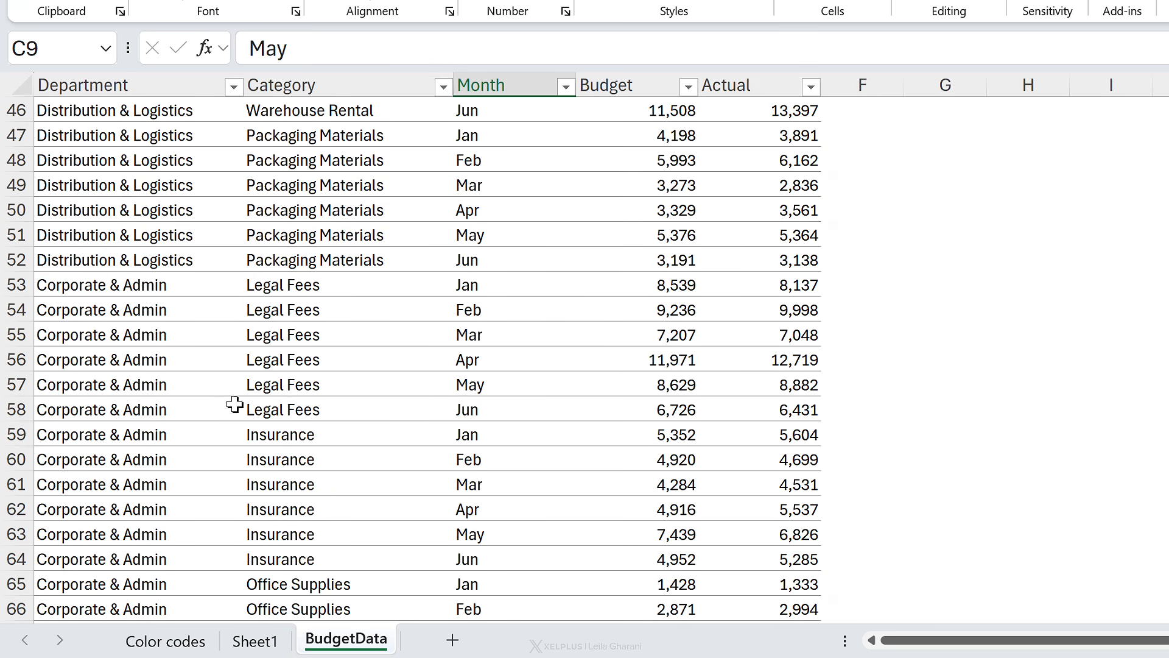
pyautogui.scroll(-19, 235, 405)
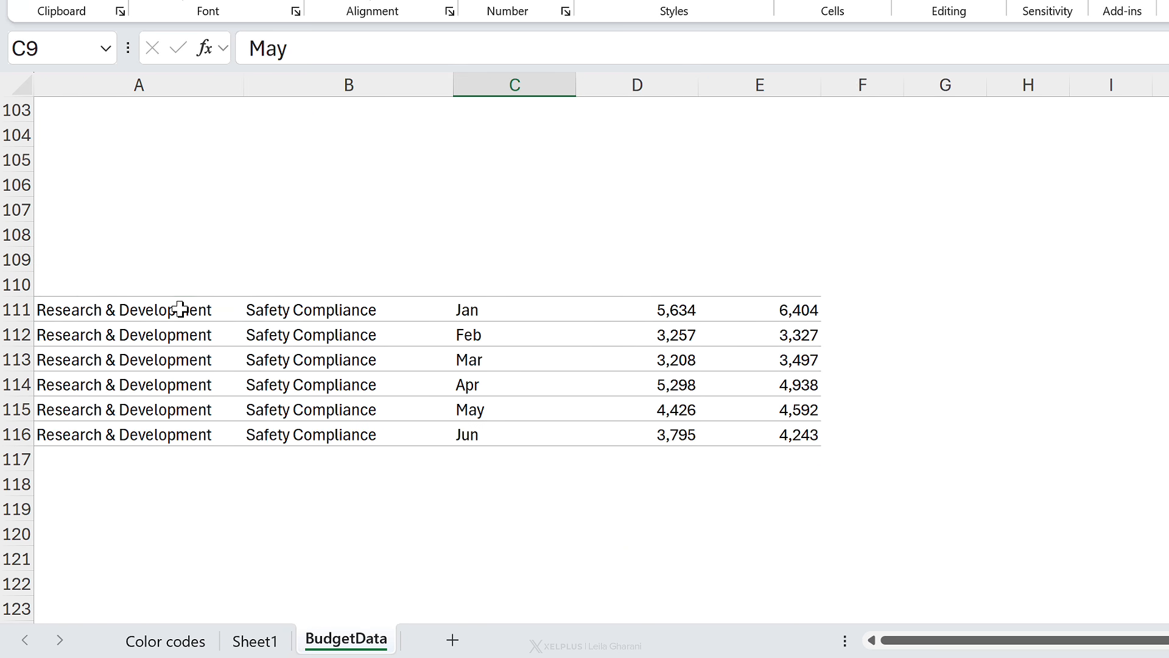
pyautogui.moveTo(180, 309); pyautogui.dragTo(733, 459)
pyautogui.hotkey('ctrl', 'x')
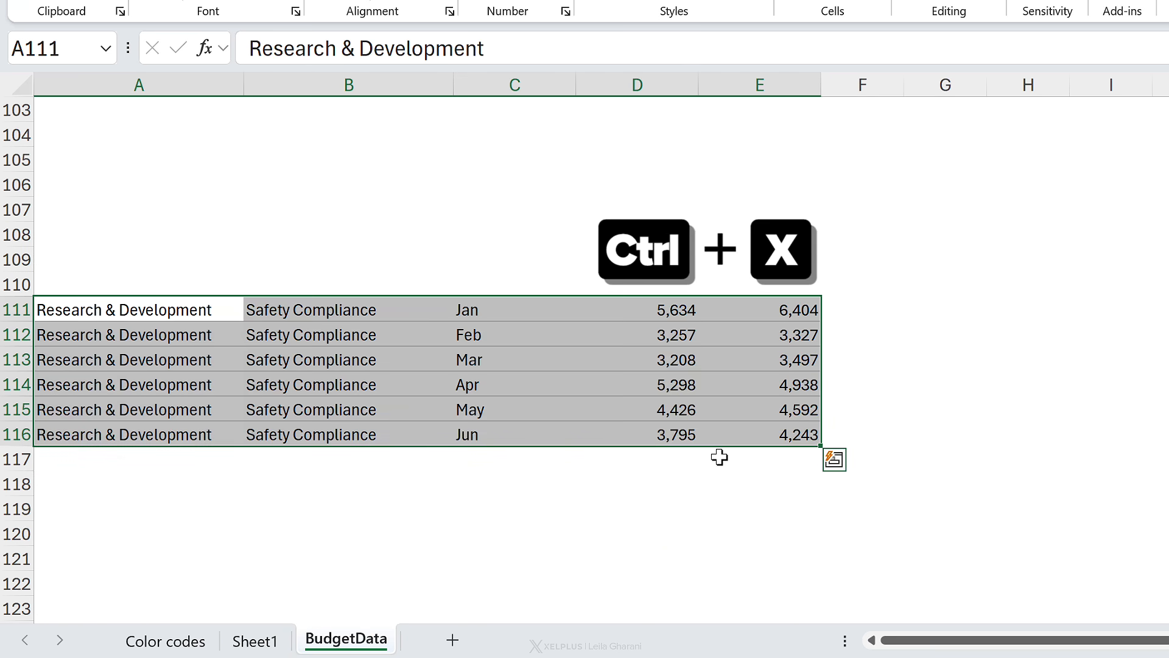
pyautogui.scroll(8, 678, 459)
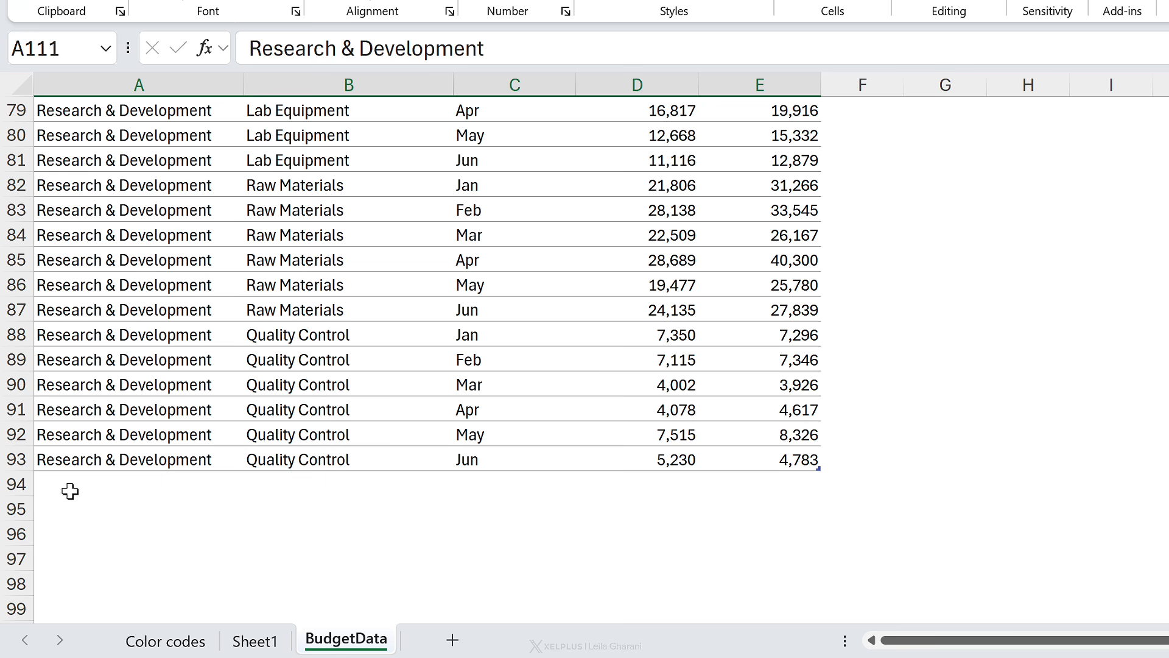
pyautogui.click(70, 491)
pyautogui.hotkey('ctrl', 'v')
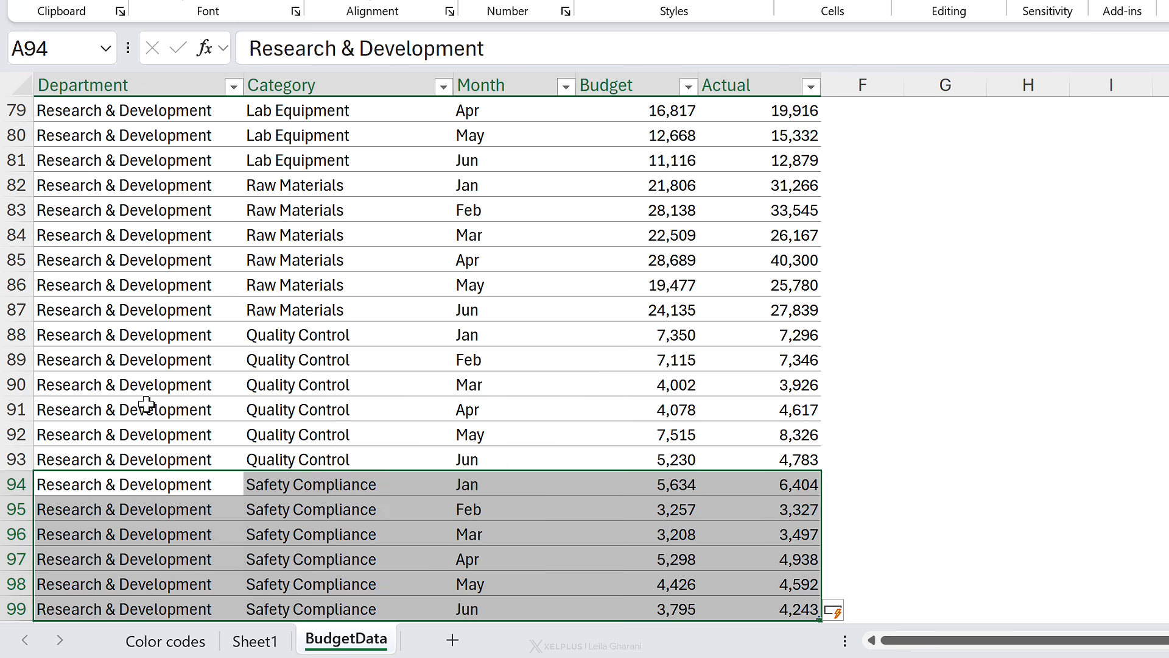
pyautogui.click(182, 434)
pyautogui.scroll(-3, 226, 431)
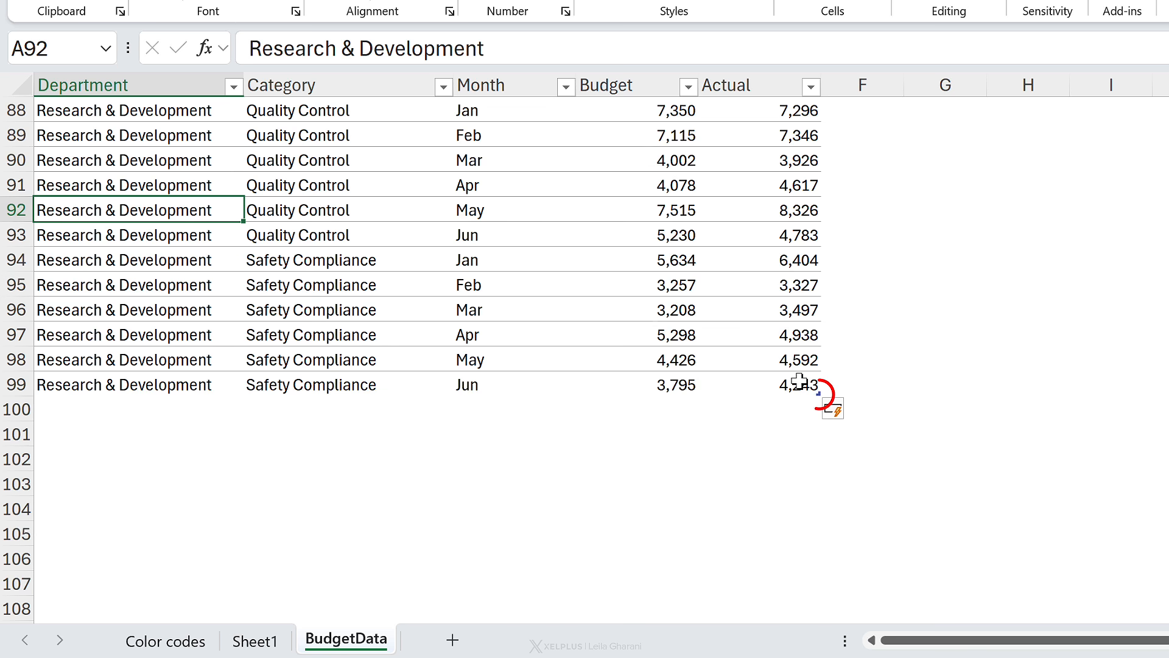
pyautogui.click(448, 288)
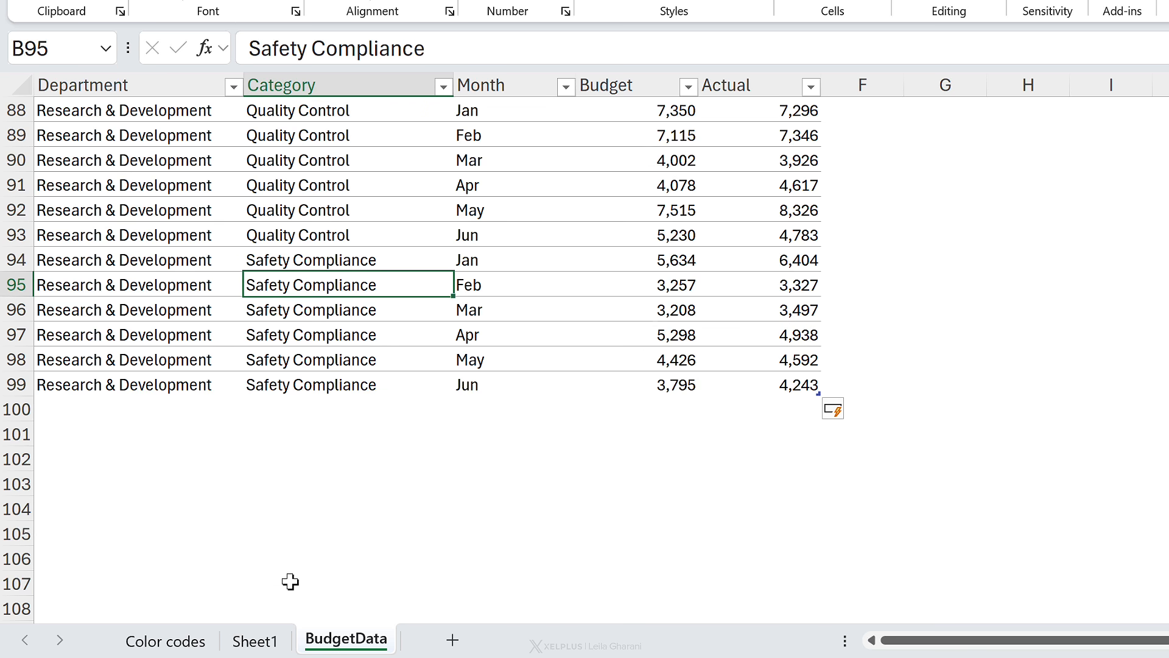
# Step: Rename the Sheet1 worksheet as Report
pyautogui.click(255, 640)
pyautogui.doubleClick(248, 644)
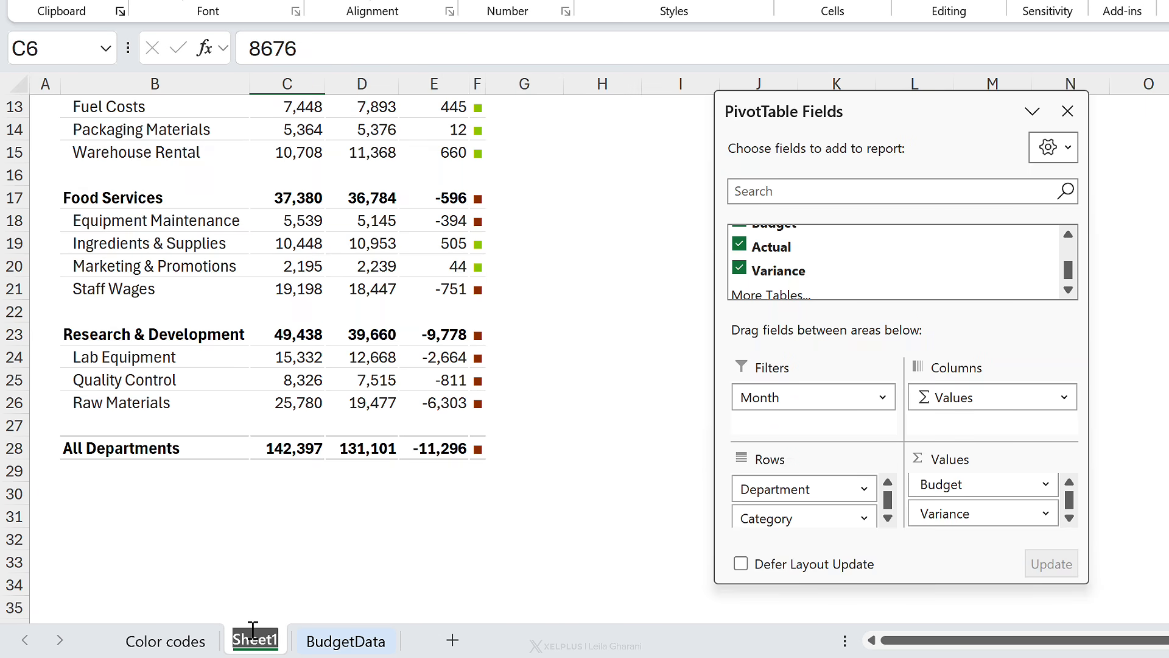
pyautogui.write('Report')
# Step: Refresh the PivotTable on the Report sheet
pyautogui.click(300, 378)
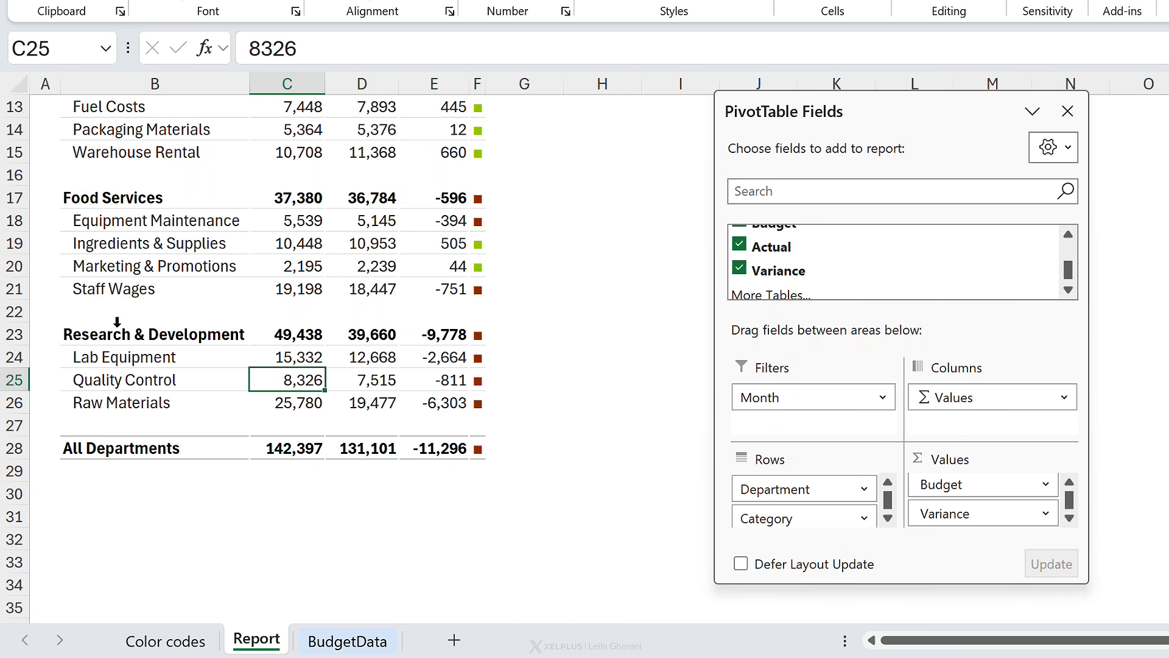
pyautogui.rightClick(281, 361)
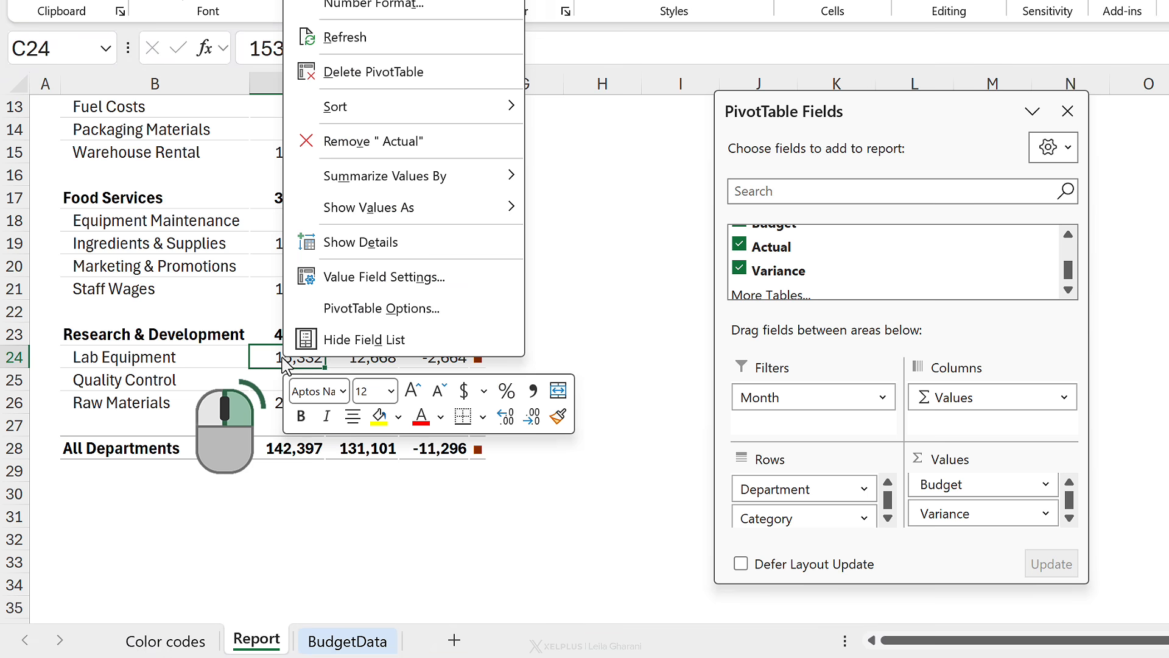
pyautogui.click(345, 38)
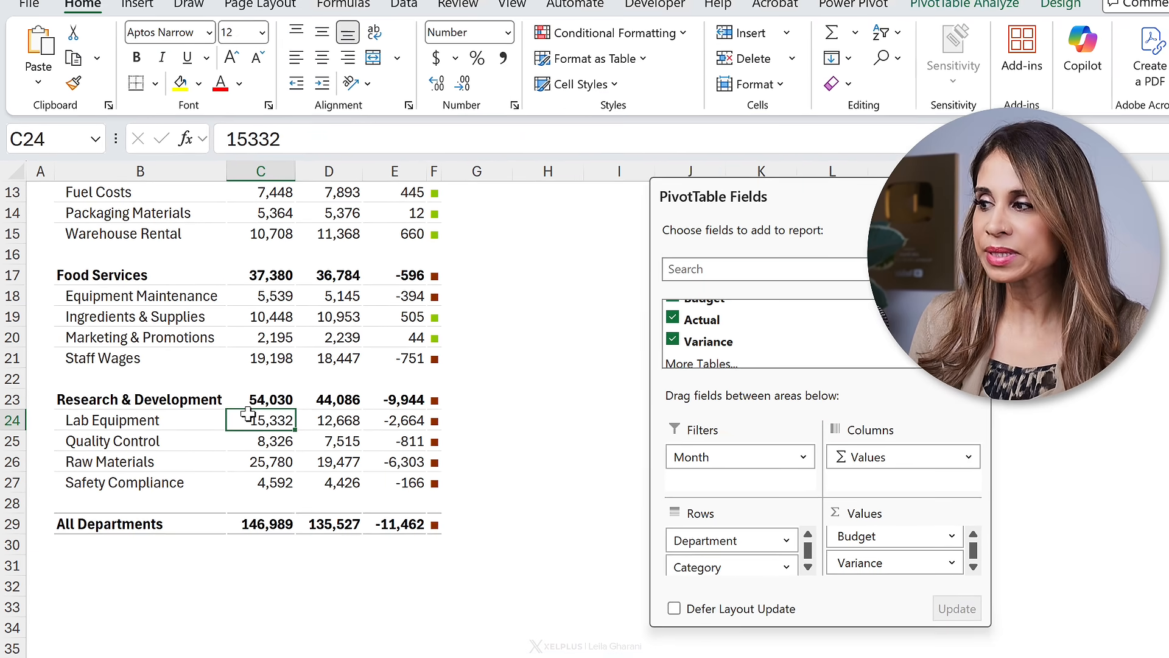
# Step: Examine the custom style in the PivotTable styles gallery
pyautogui.click(1035, 18)
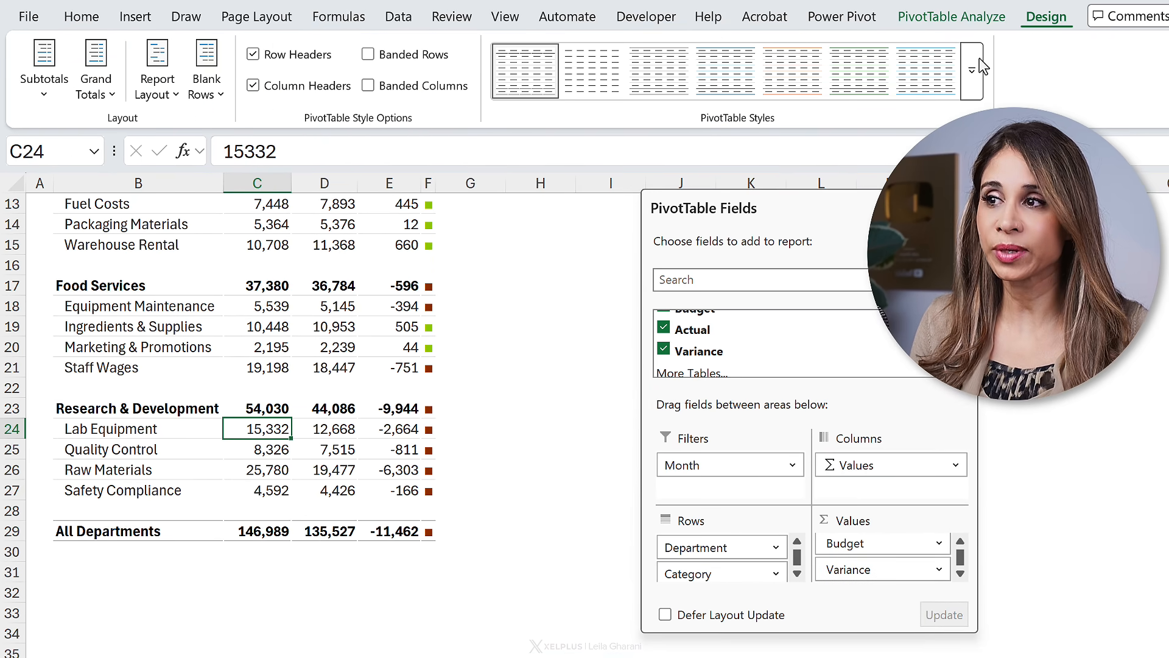
pyautogui.click(977, 95)
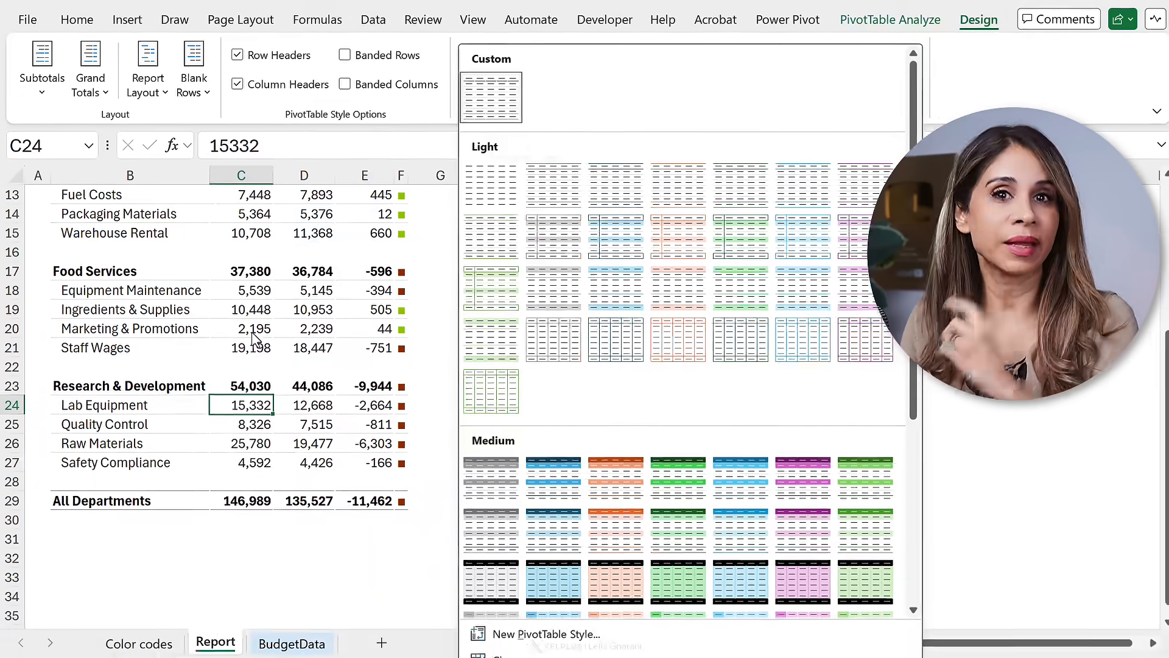
pyautogui.click(506, 111)
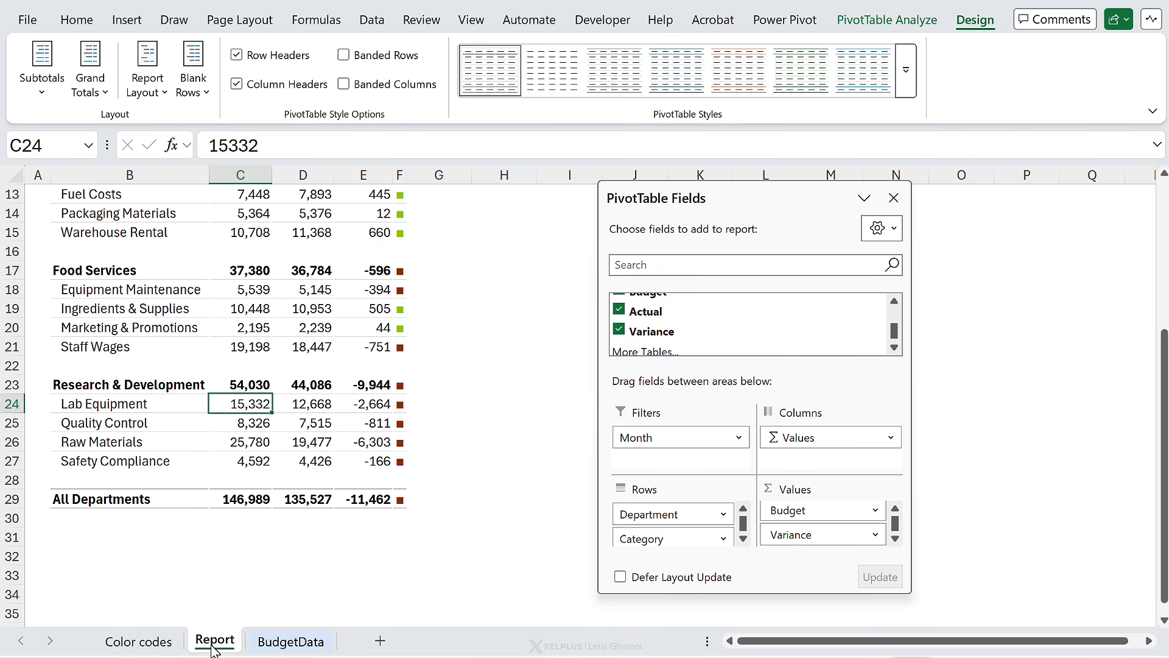
# Step: Copy the Report sheet into a new workbook
pyautogui.rightClick(215, 646)
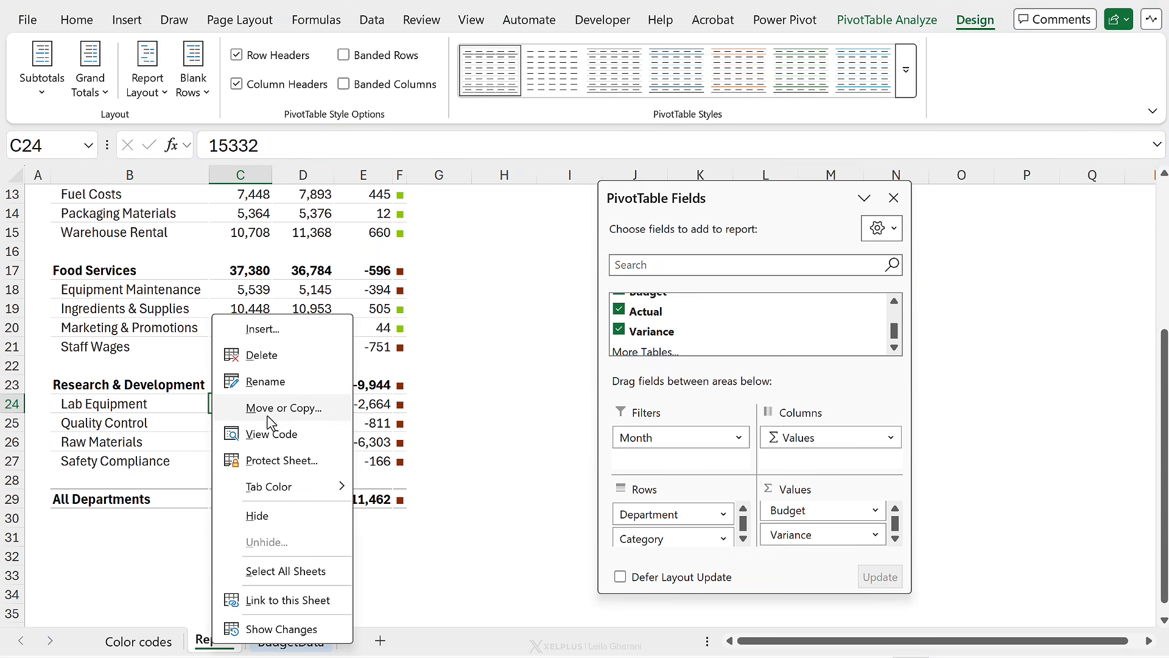
pyautogui.click(272, 420)
pyautogui.click(166, 565)
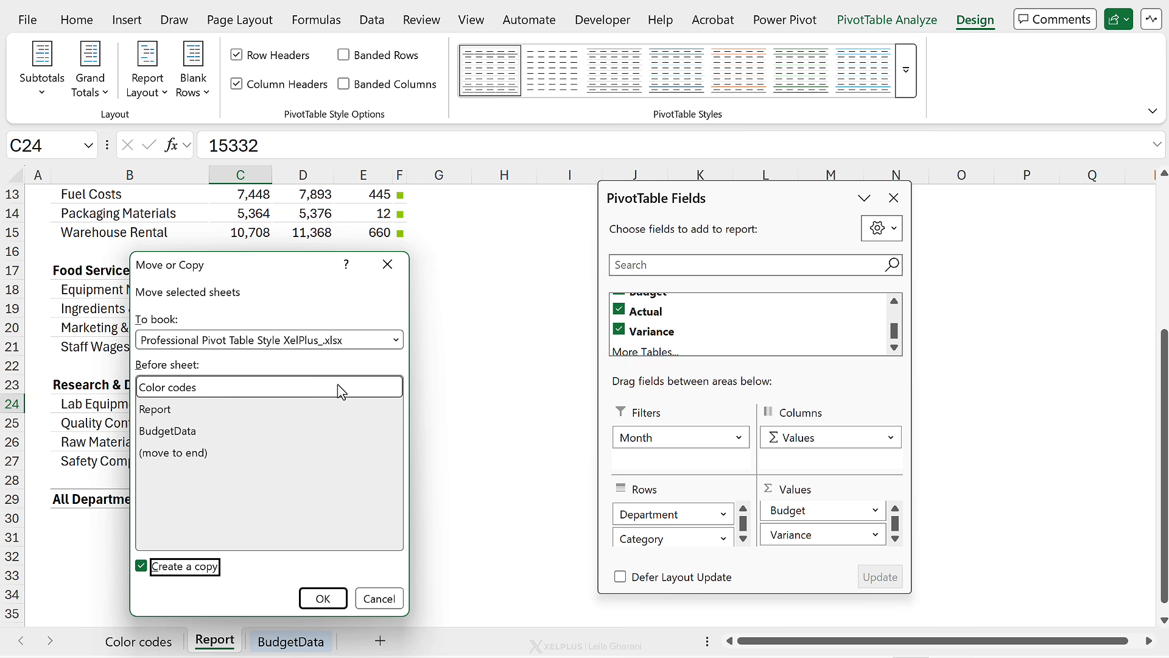
pyautogui.click(396, 339)
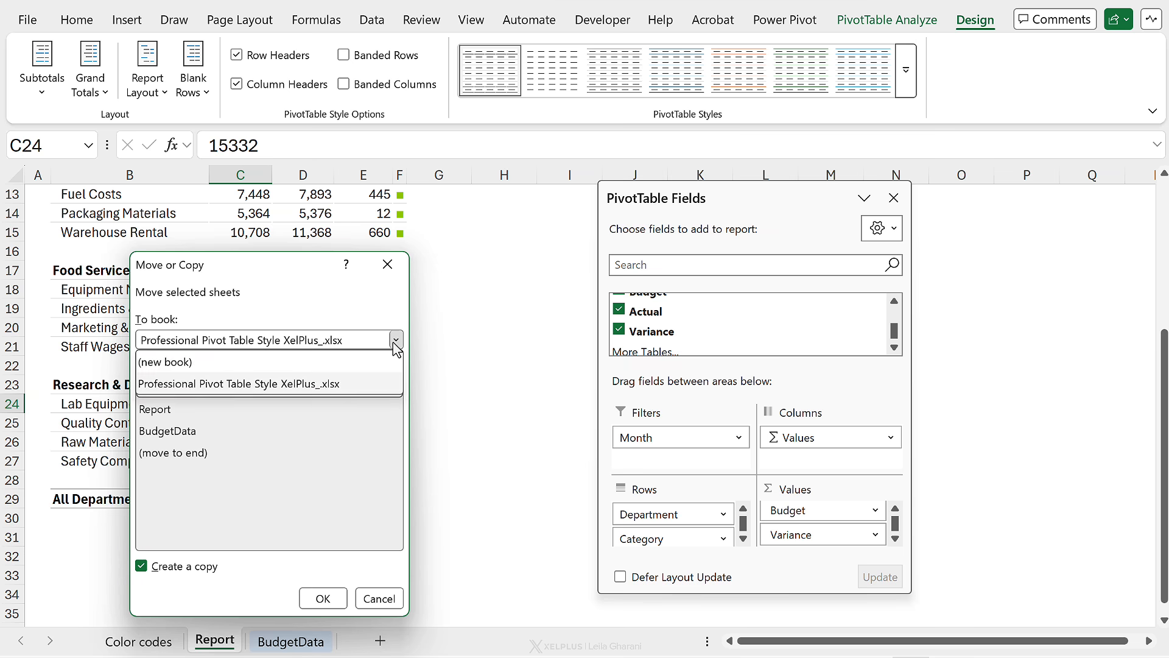
pyautogui.click(266, 363)
pyautogui.click(330, 604)
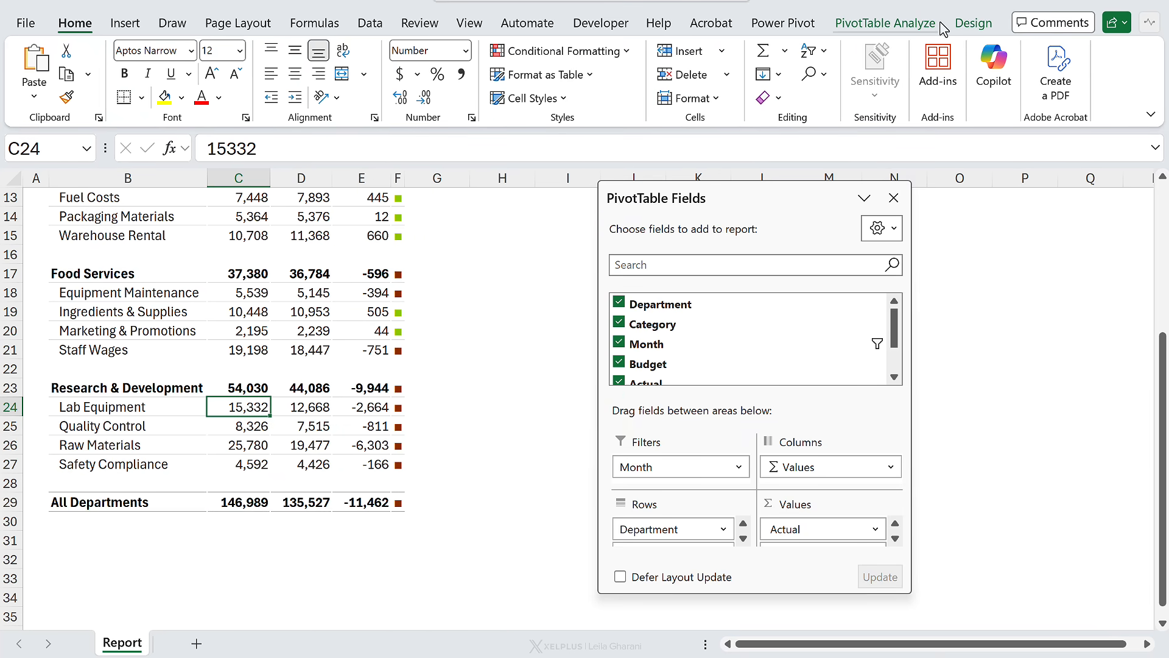
# Step: Check the PivotTable styles gallery in the new workbook for the custom style
pyautogui.click(972, 24)
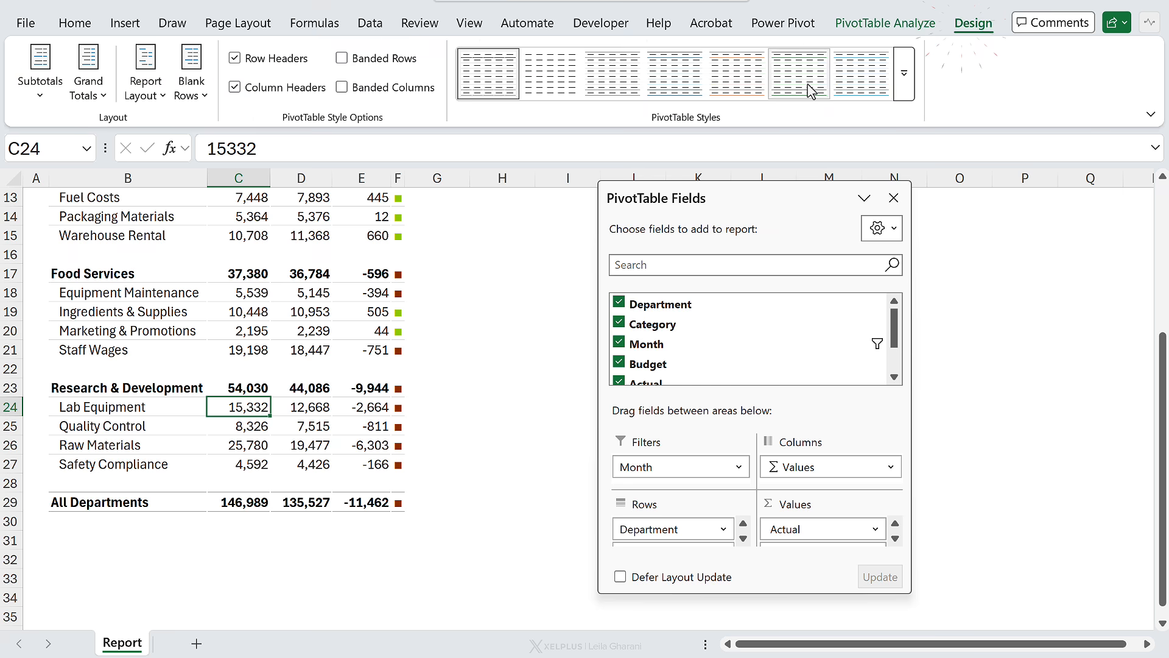
pyautogui.click(904, 74)
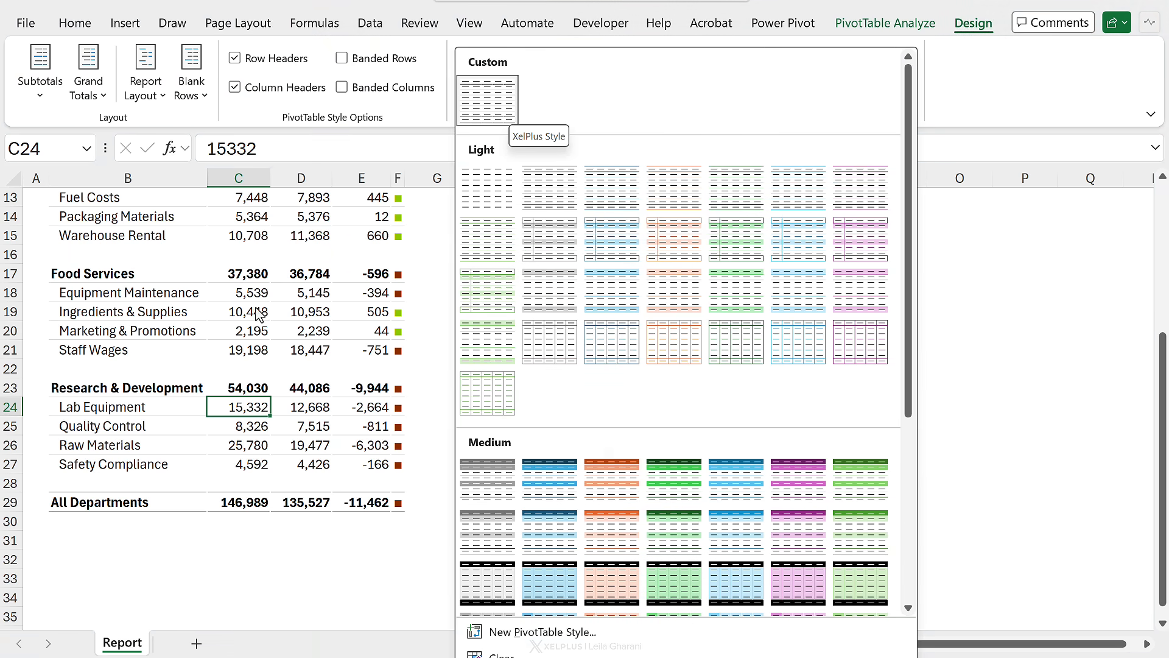
pyautogui.click(249, 349)
# Step: Add a blank sheet and delete the Report sheet in the new workbook
pyautogui.click(197, 644)
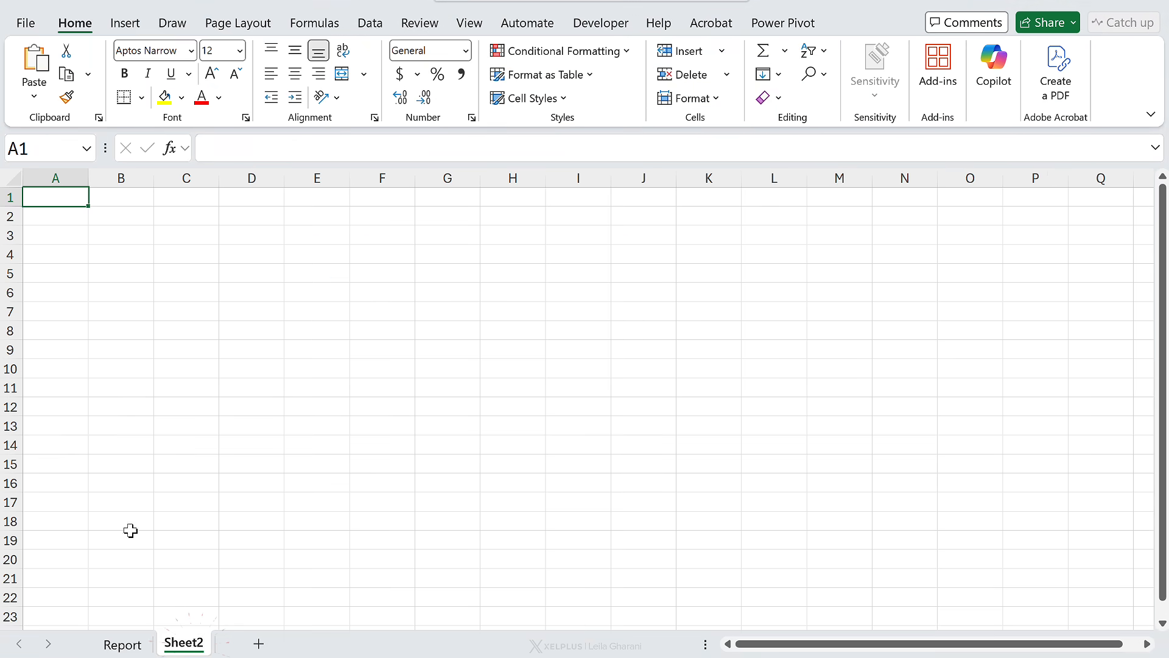
pyautogui.click(120, 643)
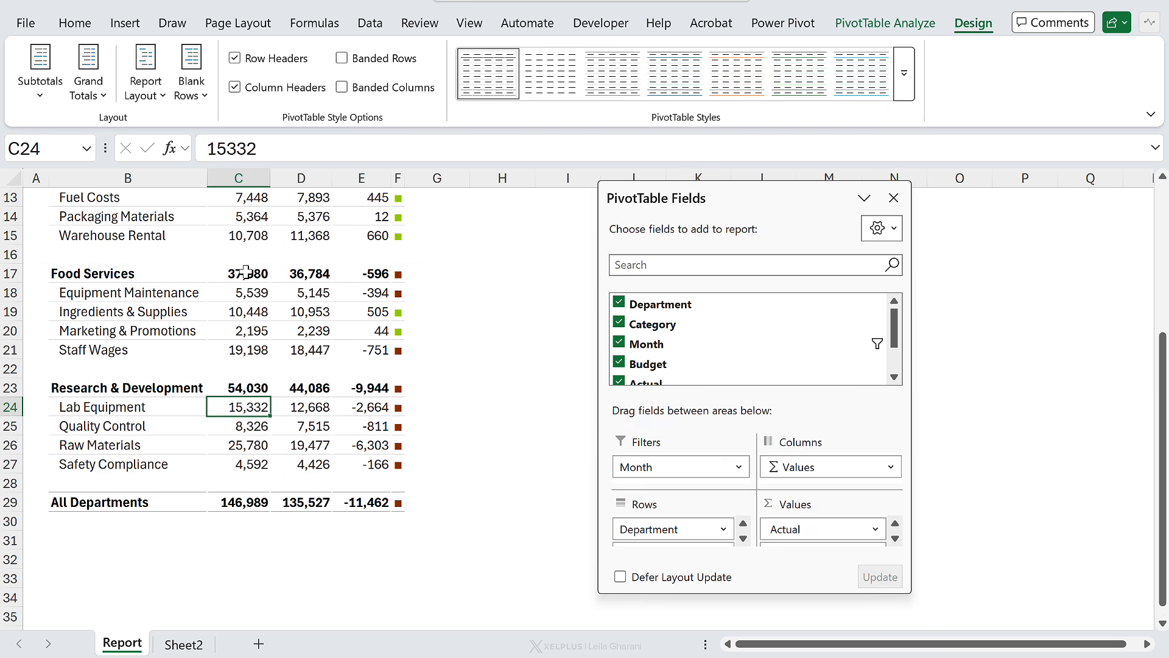
pyautogui.rightClick(125, 643)
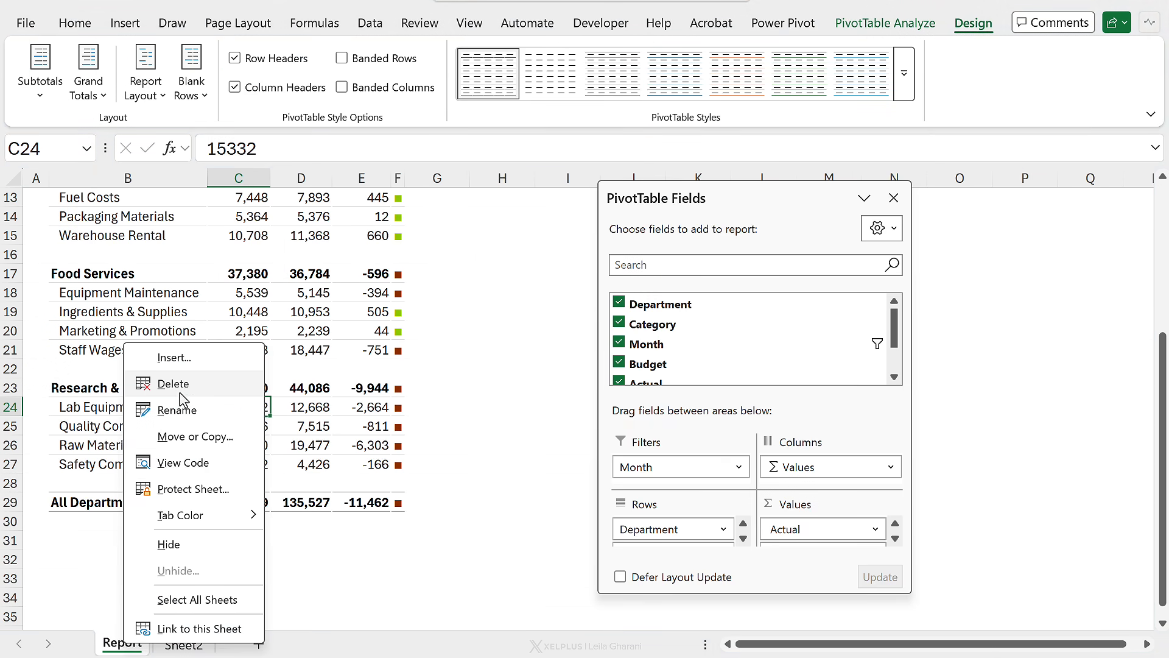
pyautogui.click(186, 390)
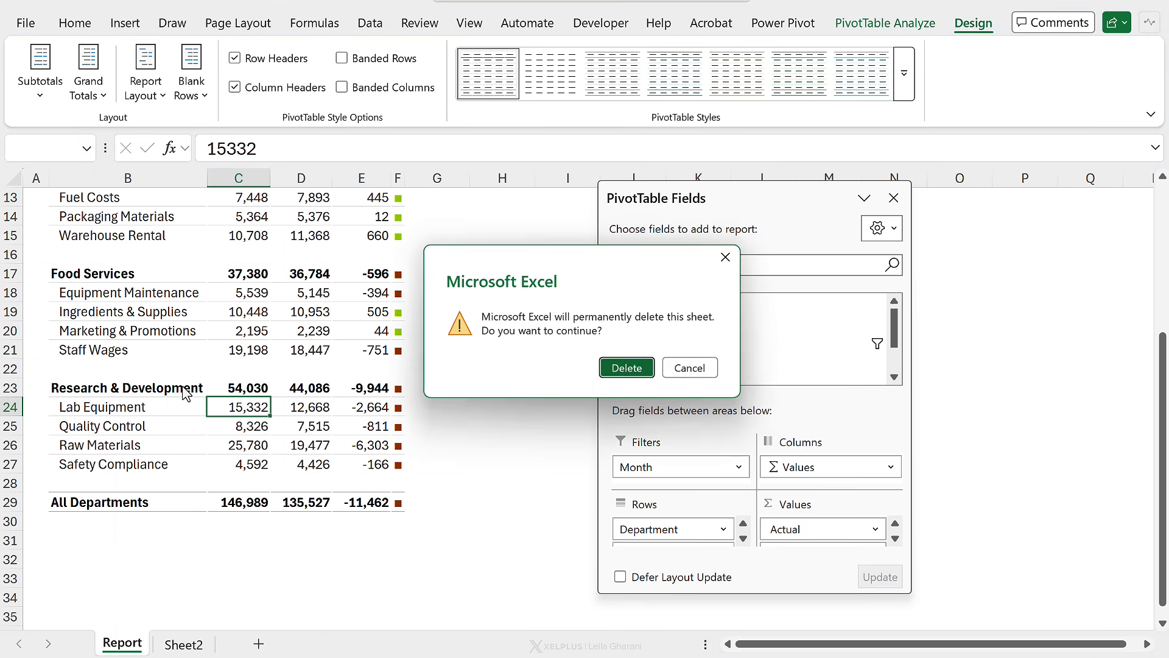
pyautogui.click(608, 368)
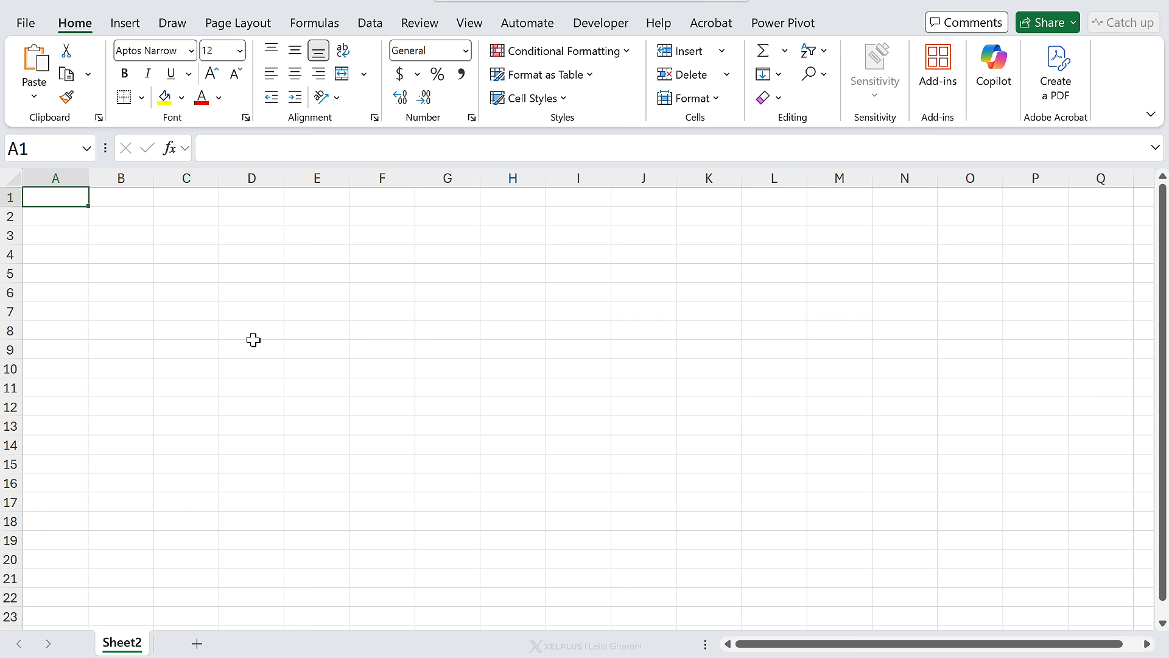